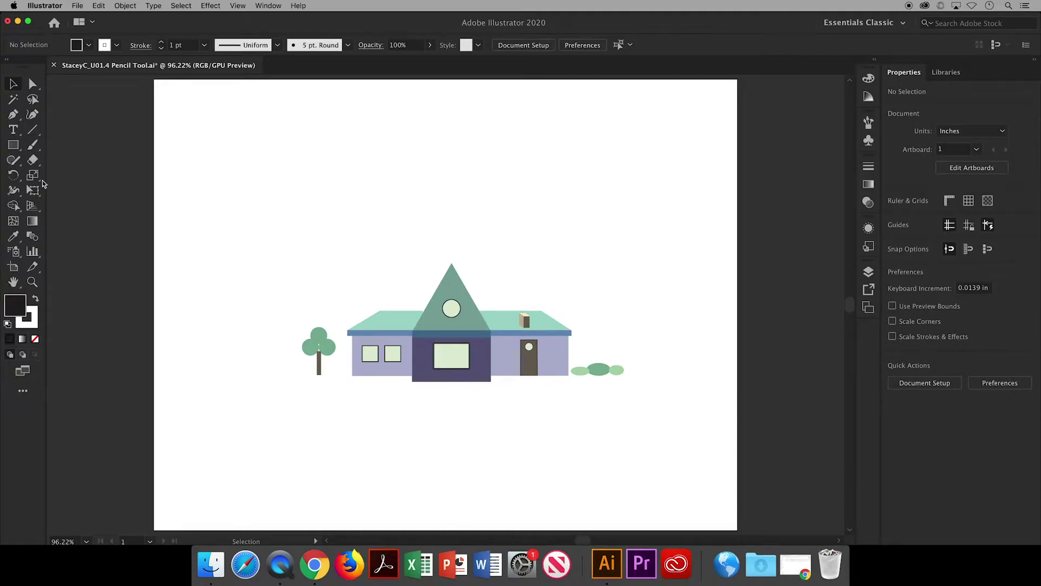
Sketch a ground rectangle with the Shaper tool, filled grey-green with no stroke.
{"action": "left_click", "coordinate": [13, 163]}
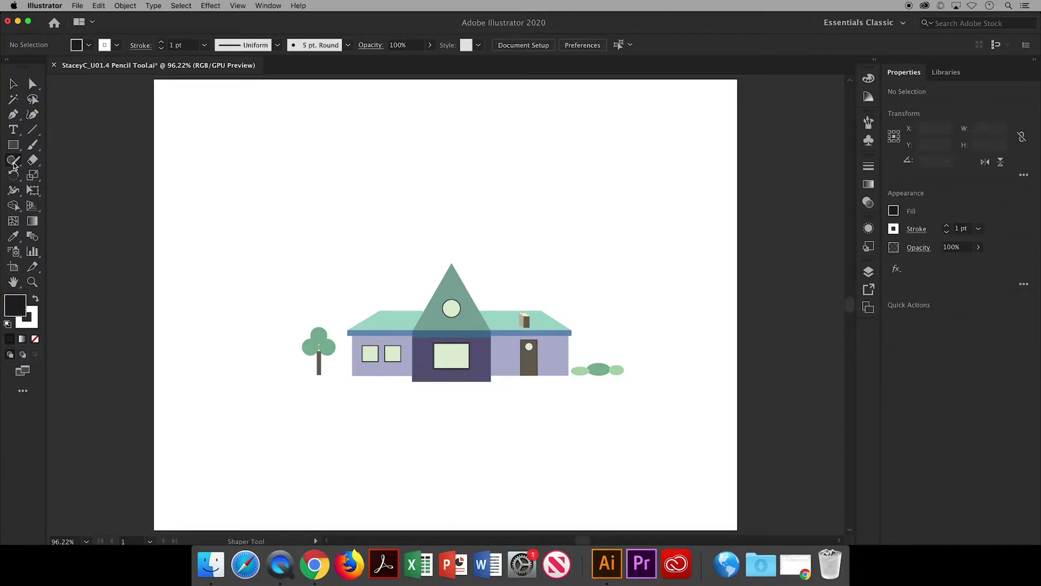
{"action": "mouse_move", "coordinate": [146, 364]}
{"action": "left_mouse_down"}
{"action": "mouse_move", "coordinate": [352, 373]}
{"action": "mouse_move", "coordinate": [548, 364]}
{"action": "mouse_move", "coordinate": [715, 378]}
{"action": "mouse_move", "coordinate": [743, 383]}
{"action": "left_mouse_up"}
{"action": "mouse_move", "coordinate": [752, 469]}
{"action": "left_mouse_down"}
{"action": "mouse_move", "coordinate": [708, 527]}
{"action": "mouse_move", "coordinate": [180, 528]}
{"action": "mouse_move", "coordinate": [147, 512]}
{"action": "mouse_move", "coordinate": [143, 367]}
{"action": "left_mouse_up"}
{"action": "key", "text": "v"}
{"action": "left_click", "coordinate": [145, 372]}
{"action": "left_click", "coordinate": [89, 45]}
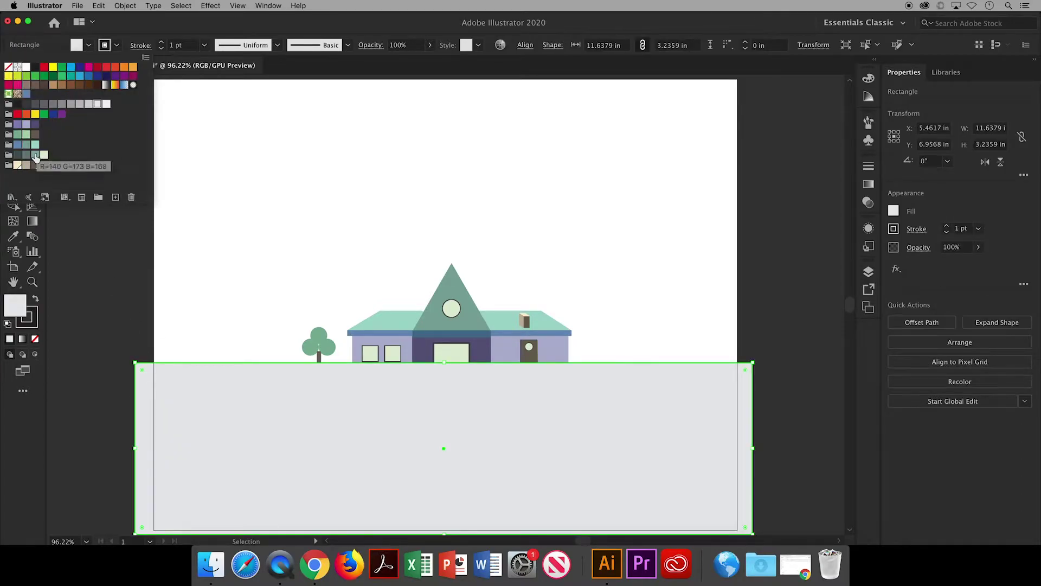
{"action": "left_click", "coordinate": [35, 155]}
{"action": "left_click", "coordinate": [9, 70]}
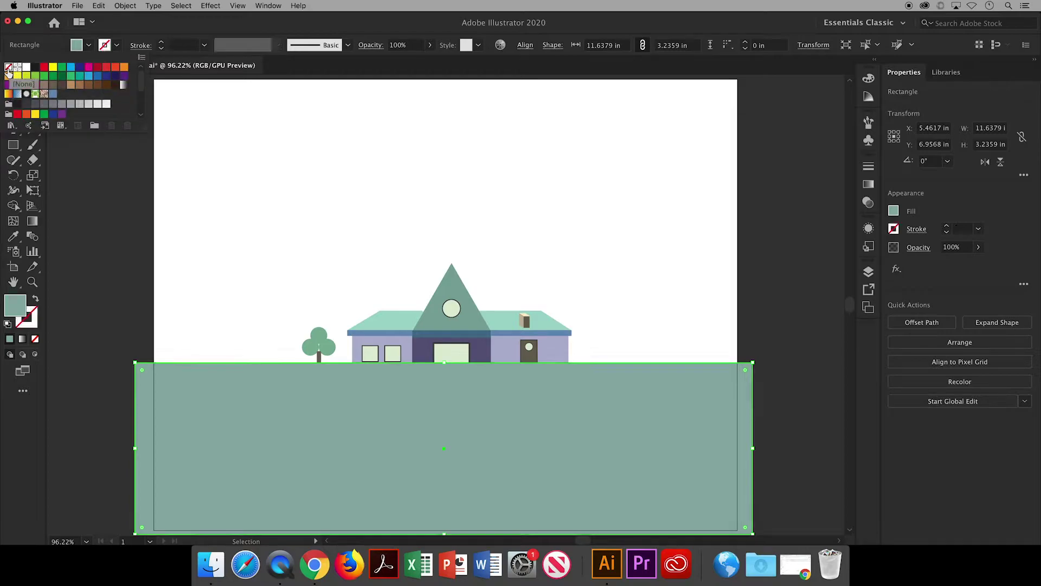
{"action": "left_click", "coordinate": [135, 450]}
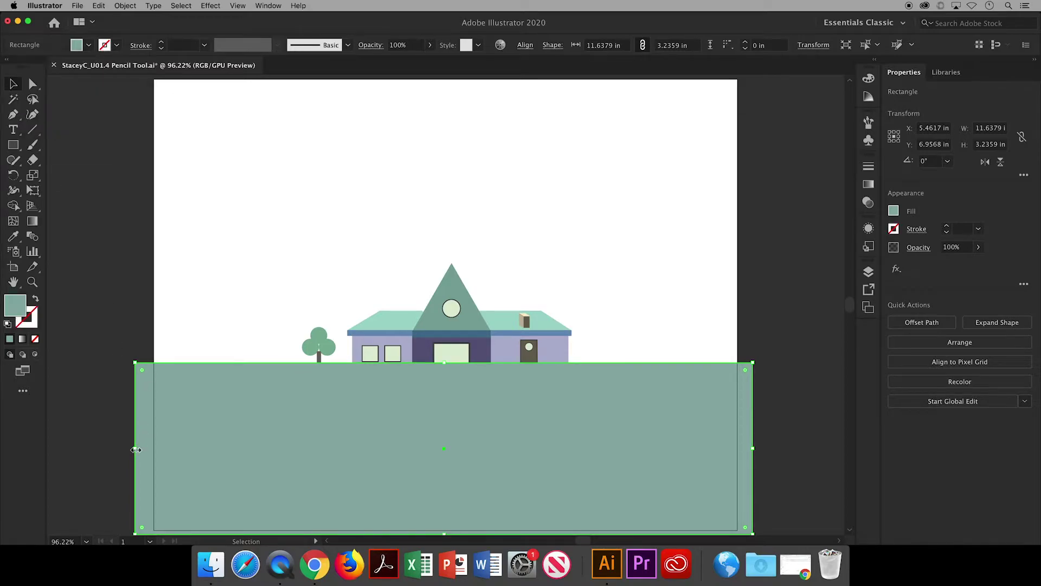
Stretch the ground rectangle to the artboard's bottom edges and send it to the back.
{"action": "left_click_drag", "start_coordinate": [136, 449], "coordinate": [154, 448]}
{"action": "left_click_drag", "start_coordinate": [753, 448], "coordinate": [738, 447]}
{"action": "left_click_drag", "start_coordinate": [445, 533], "coordinate": [444, 524]}
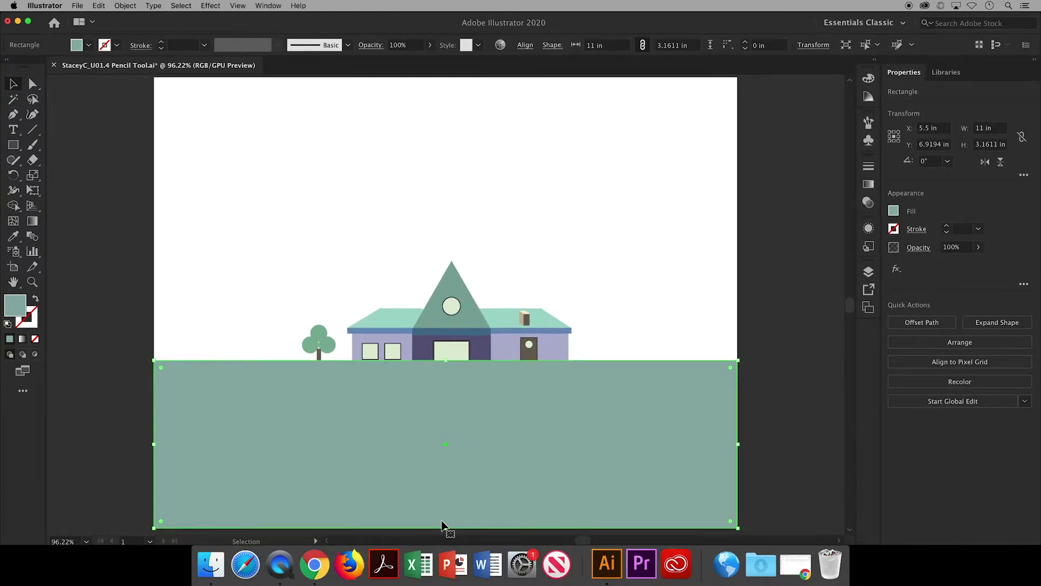
{"action": "right_click", "coordinate": [456, 399]}
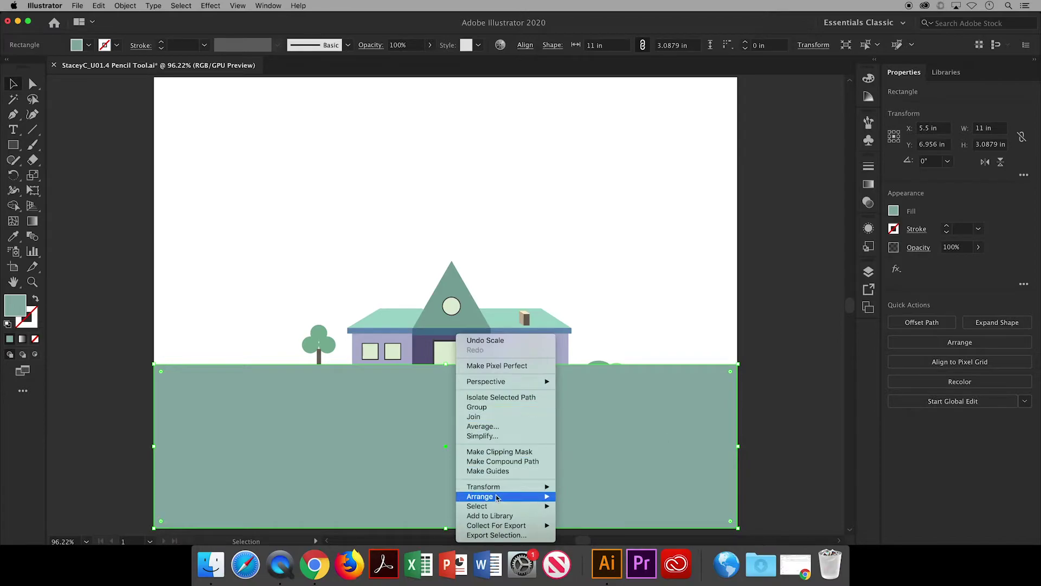
{"action": "mouse_move", "coordinate": [499, 497]}
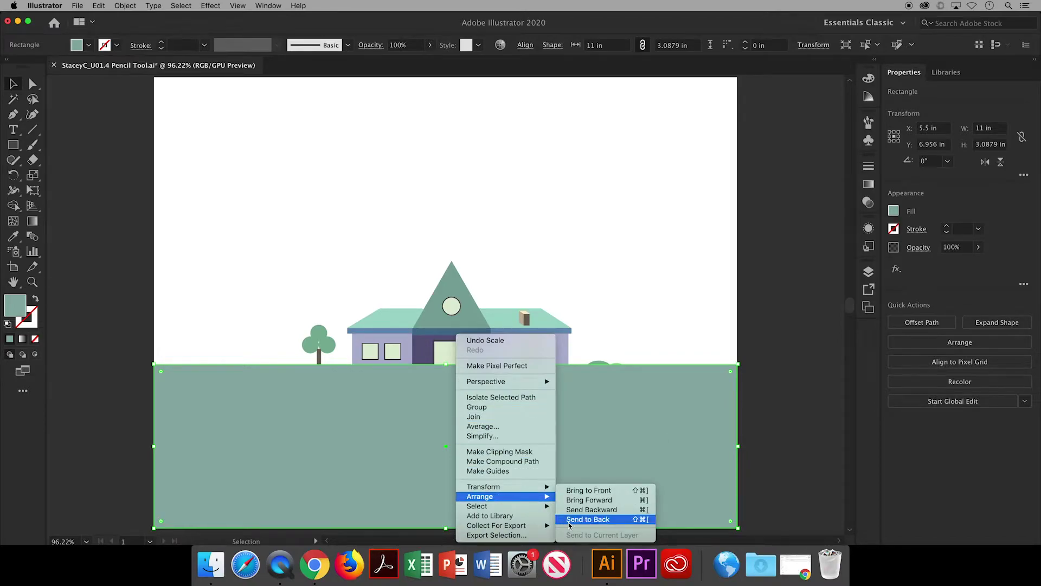
{"action": "left_click", "coordinate": [588, 519]}
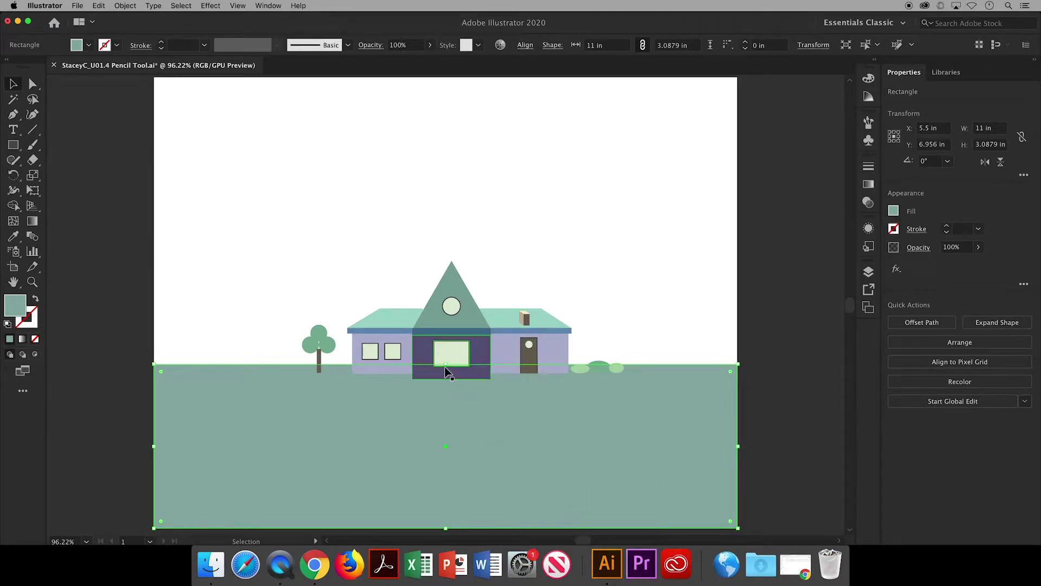
{"action": "mouse_move", "coordinate": [445, 367]}
{"action": "left_mouse_down"}
{"action": "mouse_move", "coordinate": [447, 378]}
{"action": "mouse_move", "coordinate": [448, 366]}
{"action": "left_mouse_up"}
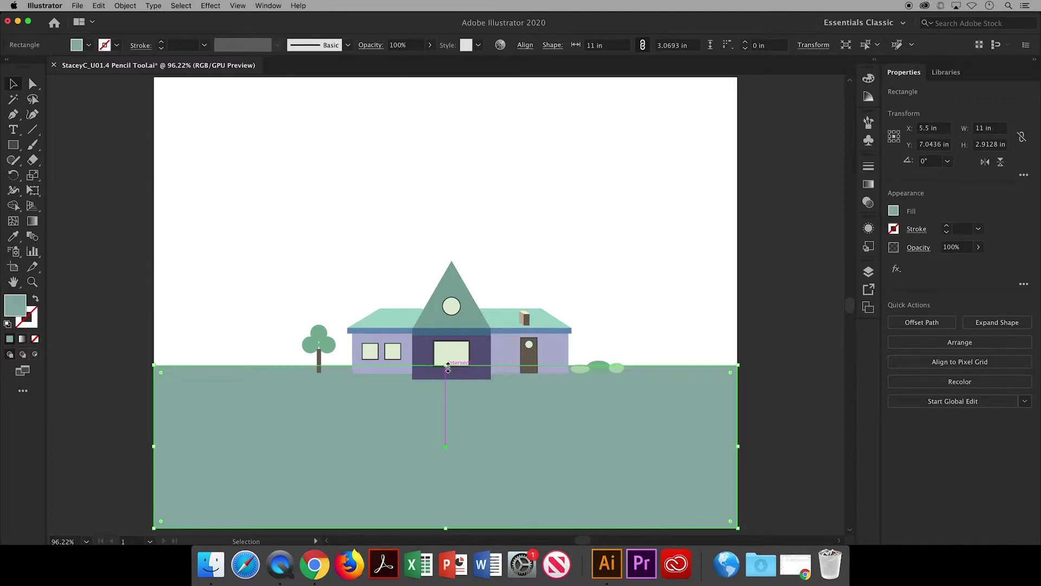
Lock the Shaper Tool layer and add a new layer named 'Pencil Tool'.
{"action": "left_click", "coordinate": [770, 412]}
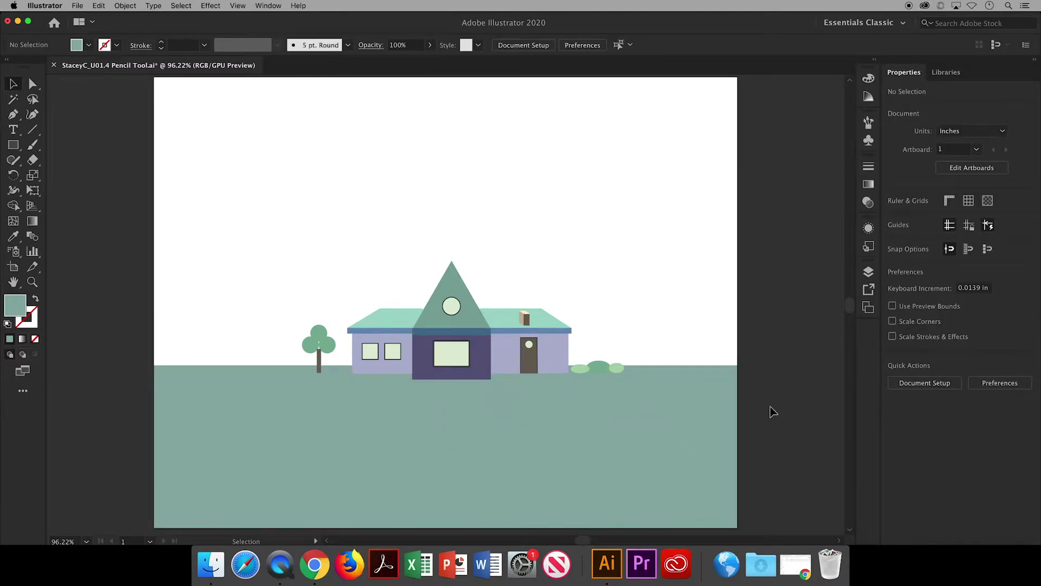
{"action": "left_click", "coordinate": [869, 273]}
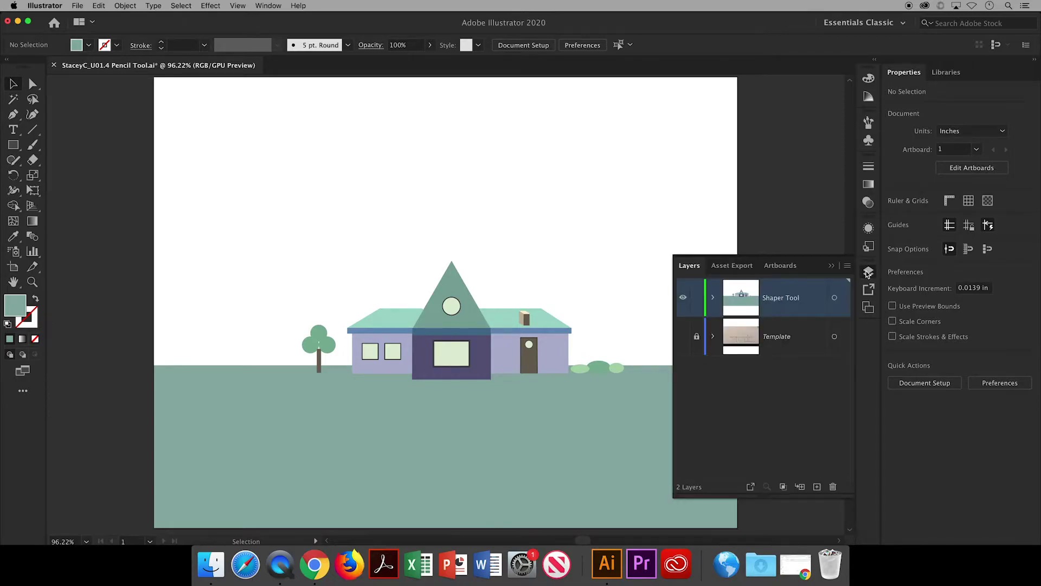
{"action": "left_click", "coordinate": [697, 299]}
{"action": "left_click", "coordinate": [818, 486]}
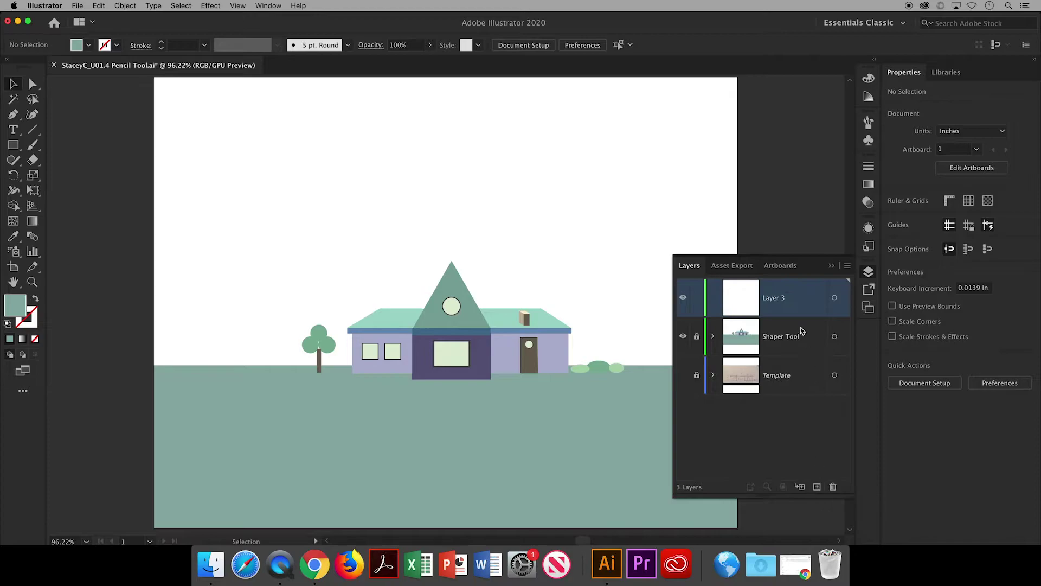
{"action": "double_click", "coordinate": [781, 297]}
{"action": "type", "text": "Pencil Tool"}
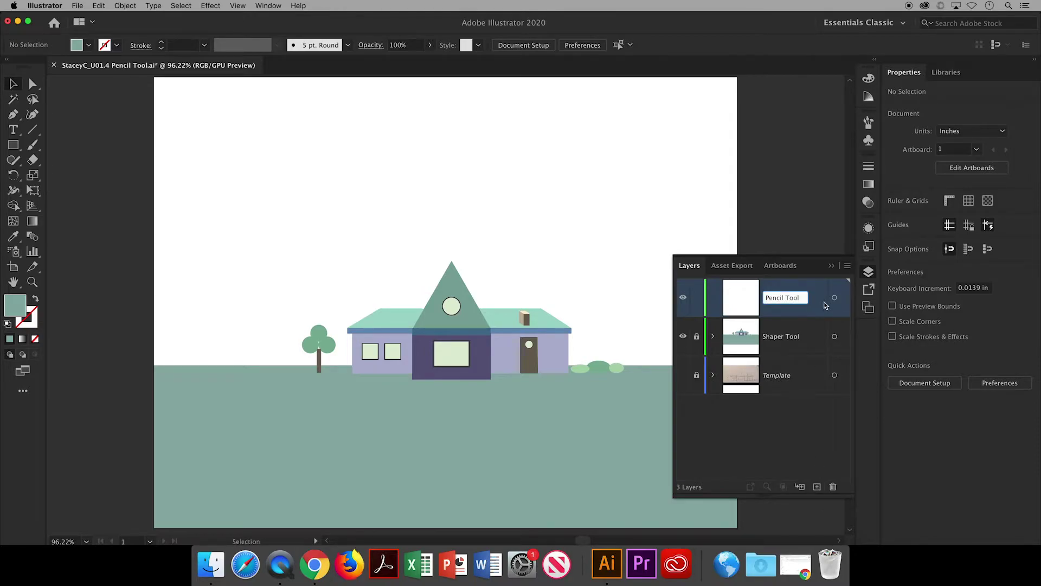
{"action": "key", "text": "Return"}
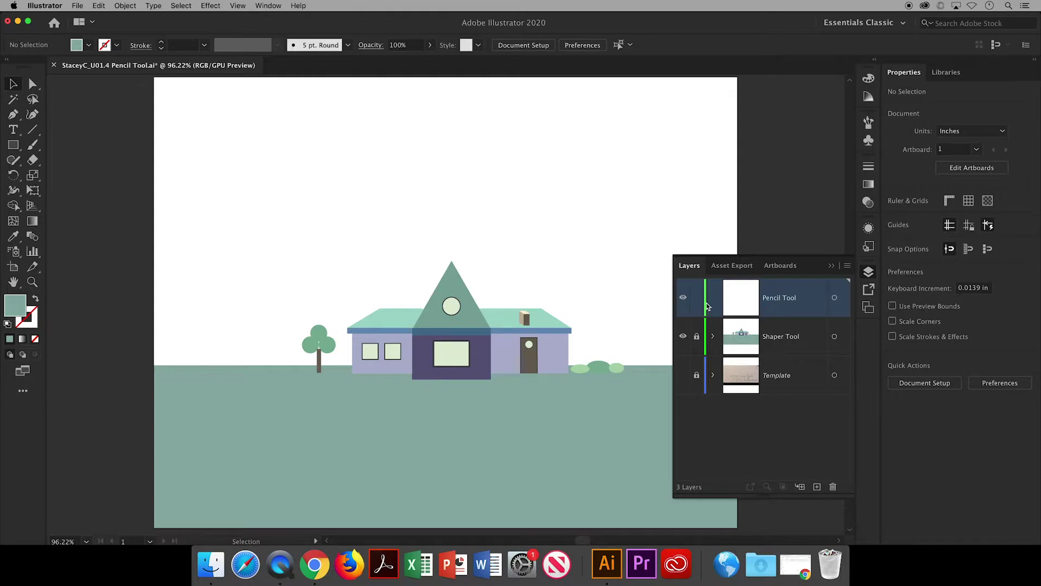
Give the Pencil Tool layer the Magenta layer colour and collapse the Layers panel.
{"action": "double_click", "coordinate": [806, 298]}
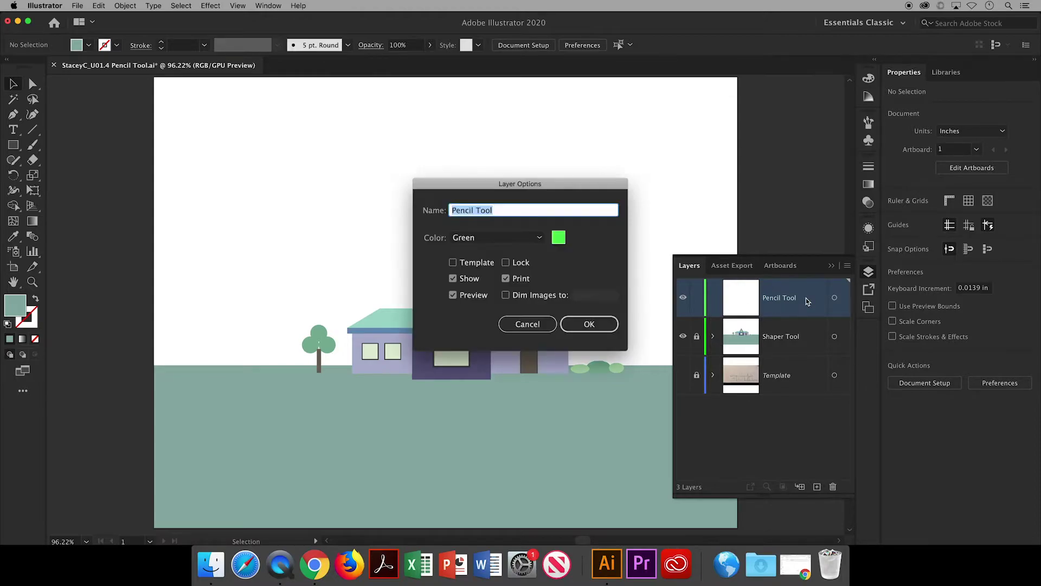
{"action": "left_click", "coordinate": [540, 239]}
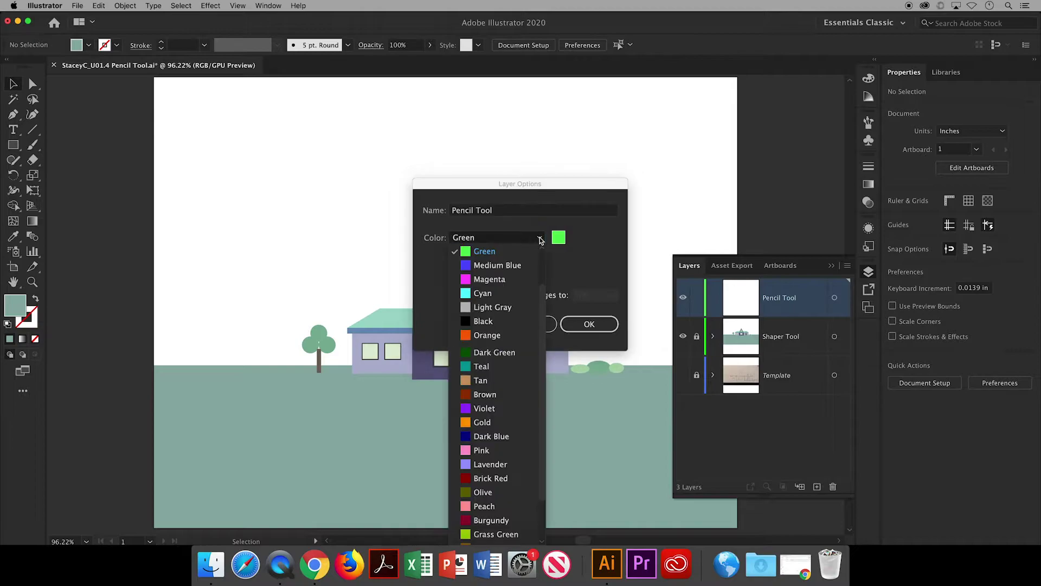
{"action": "left_click", "coordinate": [504, 280]}
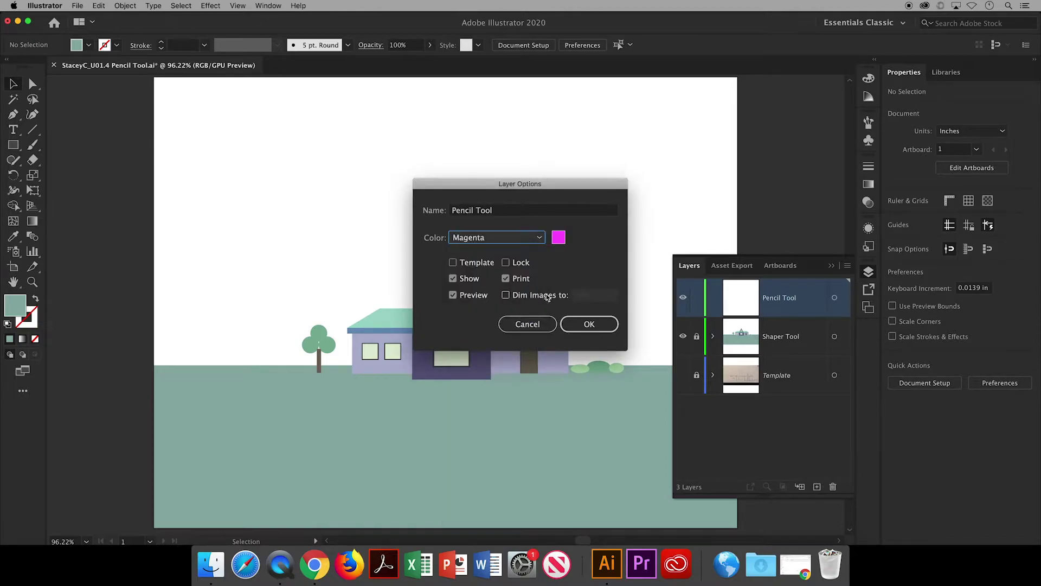
{"action": "left_click", "coordinate": [589, 324]}
{"action": "left_click", "coordinate": [735, 415]}
{"action": "left_click", "coordinate": [812, 302]}
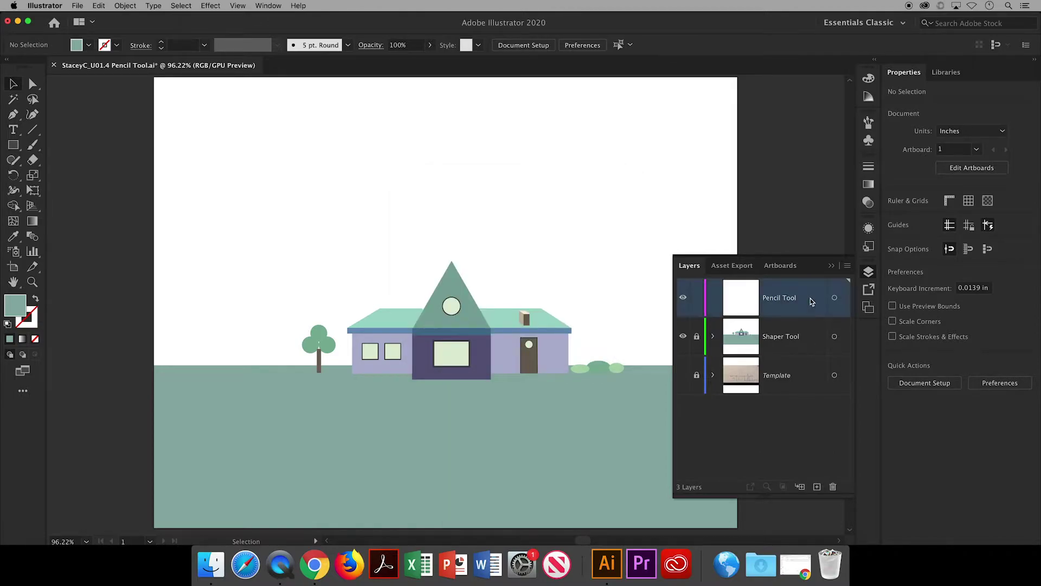
{"action": "left_click", "coordinate": [835, 267]}
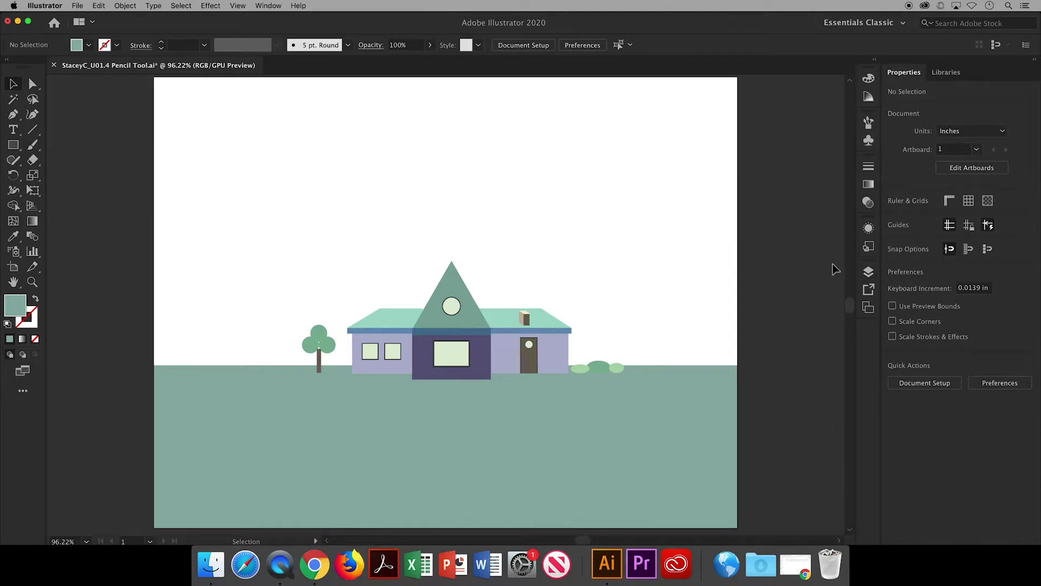
Zoom in and draw two club-shaped treetop outlines with the Pencil above the round tree.
{"action": "left_click", "coordinate": [11, 163]}
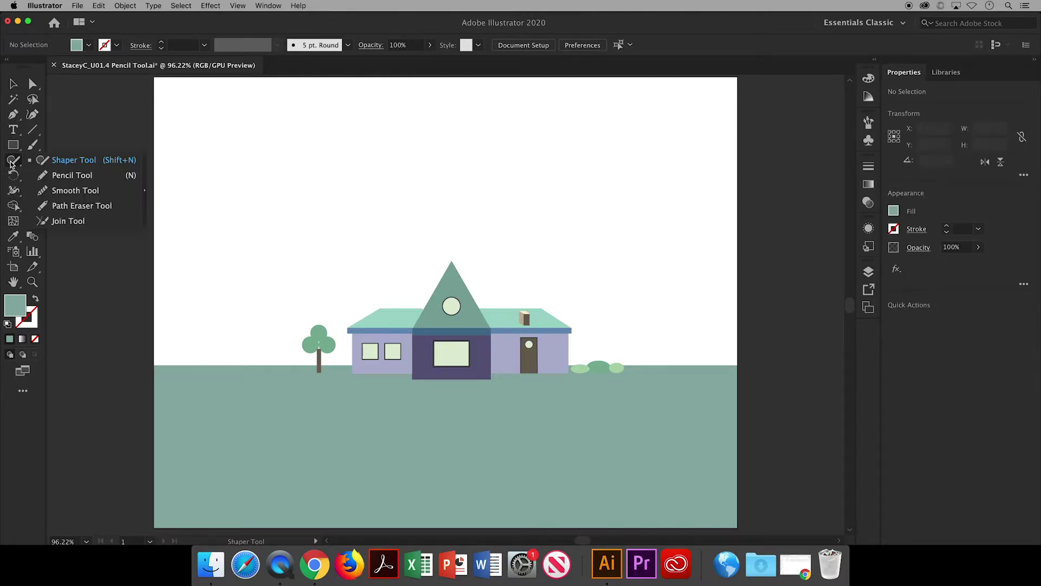
{"action": "left_click", "coordinate": [76, 174]}
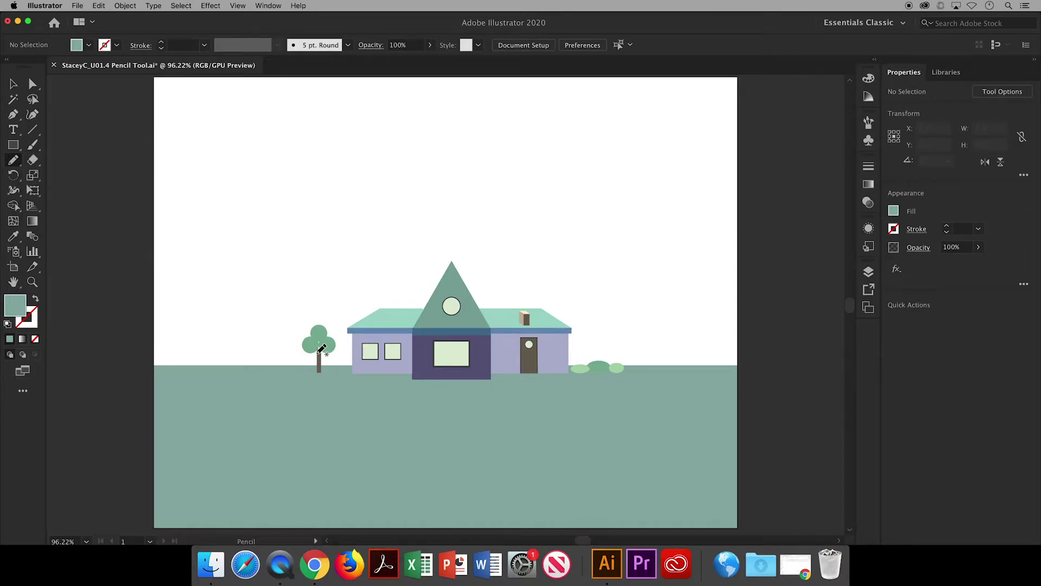
{"action": "key", "text": "super+equal"}
{"action": "key", "text": "super+equal"}
{"action": "key", "text": "super+equal"}
{"action": "scroll", "coordinate": [559, 503], "scroll_direction": "left", "scroll_amount": 10}
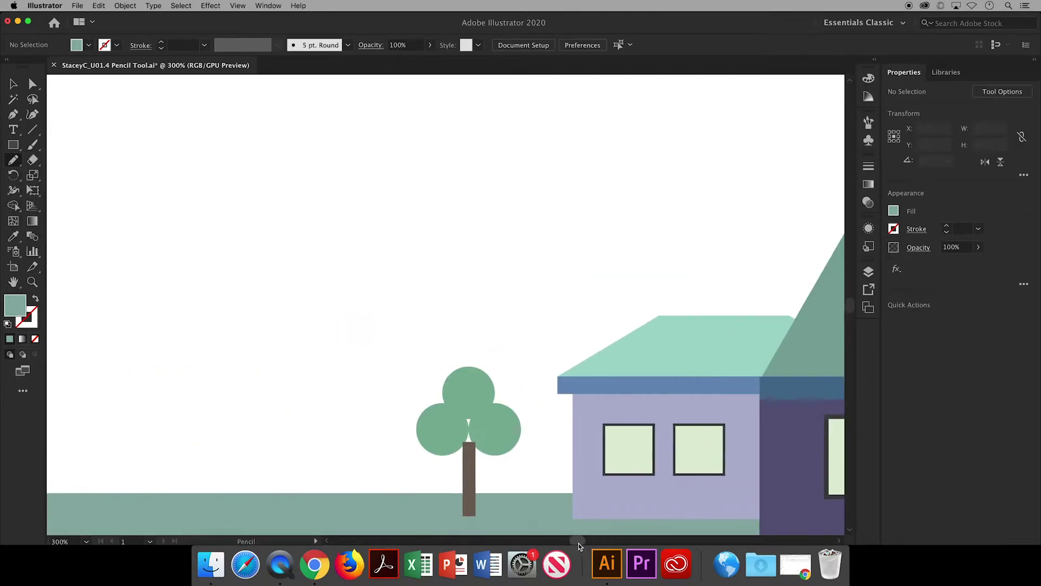
{"action": "scroll", "coordinate": [560, 503], "scroll_direction": "down", "scroll_amount": 3}
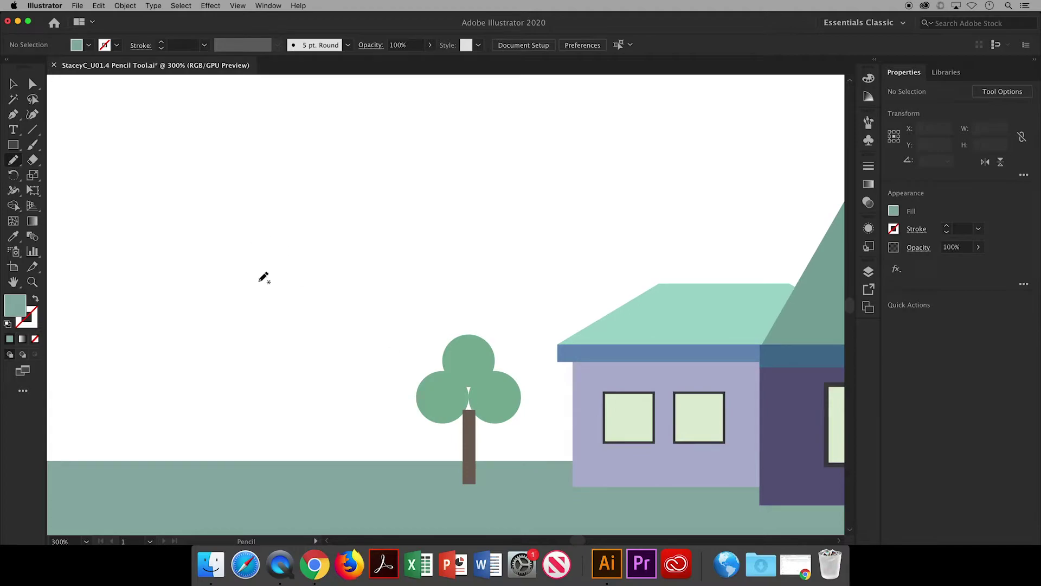
{"action": "mouse_move", "coordinate": [257, 254]}
{"action": "left_mouse_down"}
{"action": "mouse_move", "coordinate": [225, 233]}
{"action": "mouse_move", "coordinate": [250, 232]}
{"action": "mouse_move", "coordinate": [248, 204]}
{"action": "mouse_move", "coordinate": [287, 185]}
{"action": "mouse_move", "coordinate": [287, 222]}
{"action": "mouse_move", "coordinate": [326, 242]}
{"action": "mouse_move", "coordinate": [317, 256]}
{"action": "mouse_move", "coordinate": [280, 257]}
{"action": "mouse_move", "coordinate": [291, 304]}
{"action": "mouse_move", "coordinate": [265, 308]}
{"action": "mouse_move", "coordinate": [256, 253]}
{"action": "left_mouse_up"}
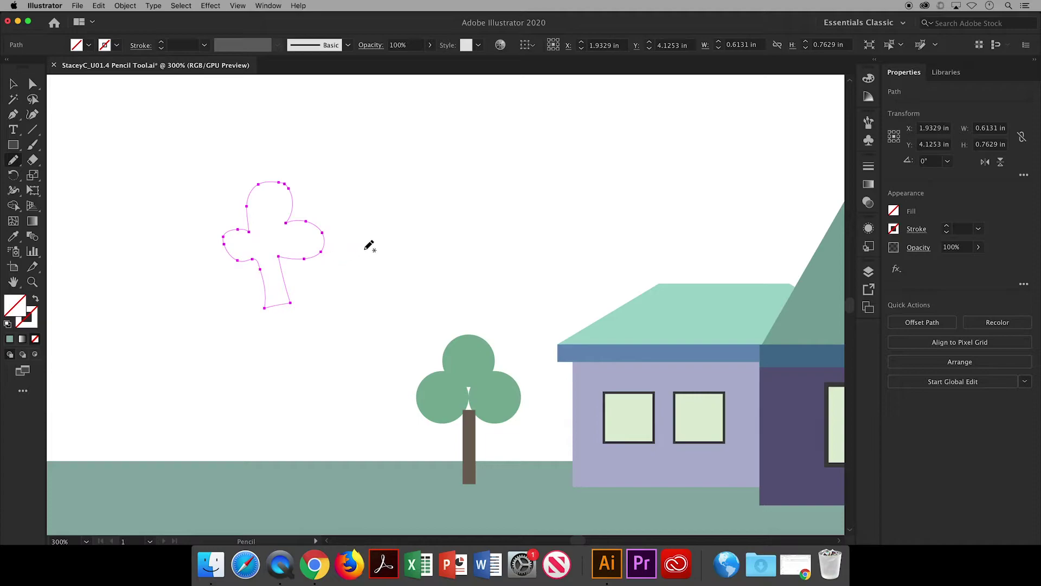
{"action": "mouse_move", "coordinate": [364, 218]}
{"action": "left_mouse_down"}
{"action": "mouse_move", "coordinate": [358, 170]}
{"action": "mouse_move", "coordinate": [376, 144]}
{"action": "mouse_move", "coordinate": [399, 145]}
{"action": "mouse_move", "coordinate": [400, 172]}
{"action": "mouse_move", "coordinate": [440, 191]}
{"action": "mouse_move", "coordinate": [436, 208]}
{"action": "mouse_move", "coordinate": [401, 217]}
{"action": "mouse_move", "coordinate": [415, 262]}
{"action": "mouse_move", "coordinate": [395, 272]}
{"action": "mouse_move", "coordinate": [383, 220]}
{"action": "left_mouse_up"}
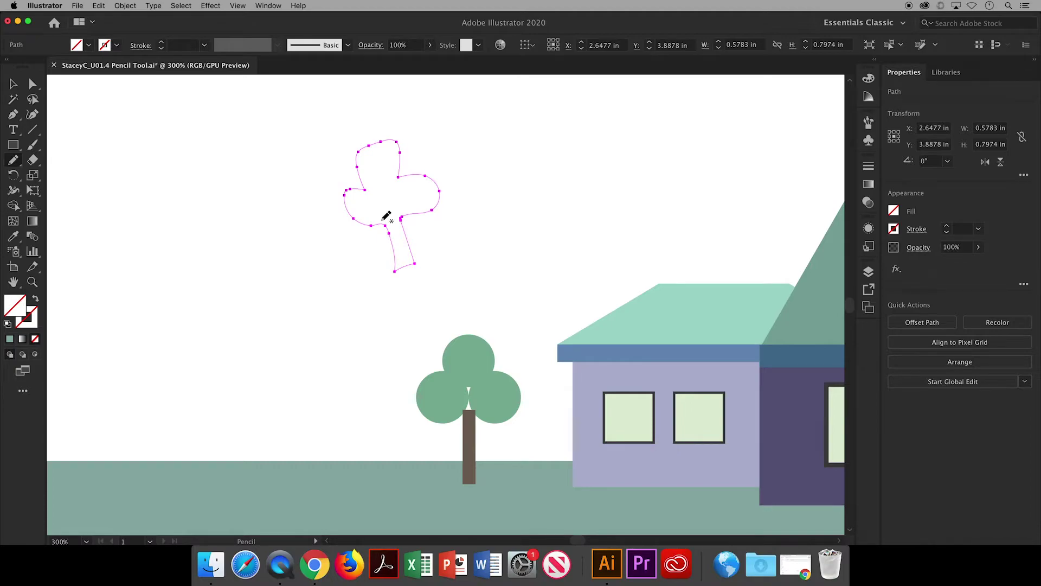
Give both pencil-drawn tree outlines a black stroke.
{"action": "left_click", "coordinate": [13, 84]}
{"action": "left_click_drag", "start_coordinate": [140, 139], "coordinate": [472, 288]}
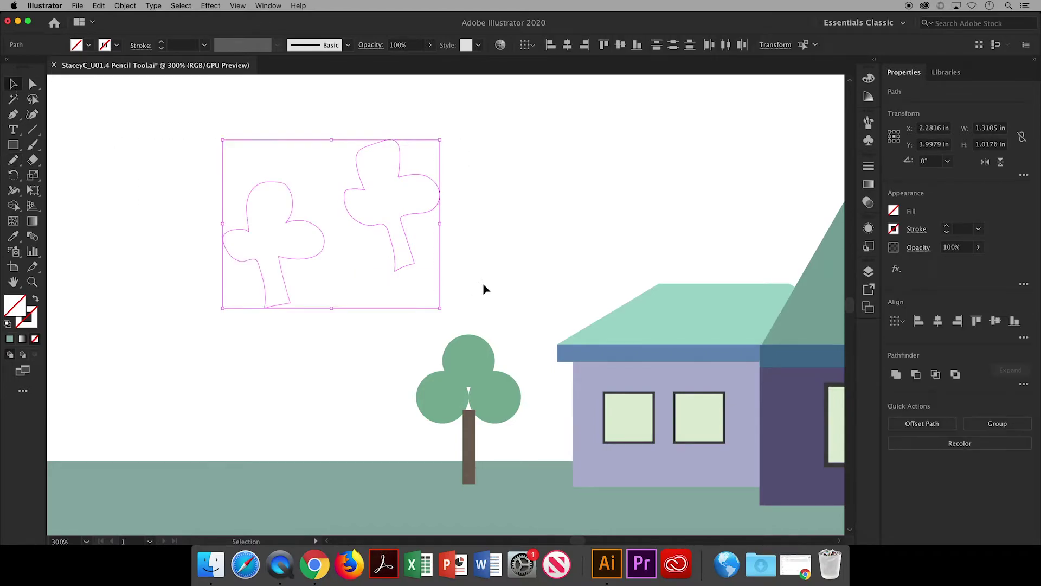
{"action": "left_click", "coordinate": [118, 49]}
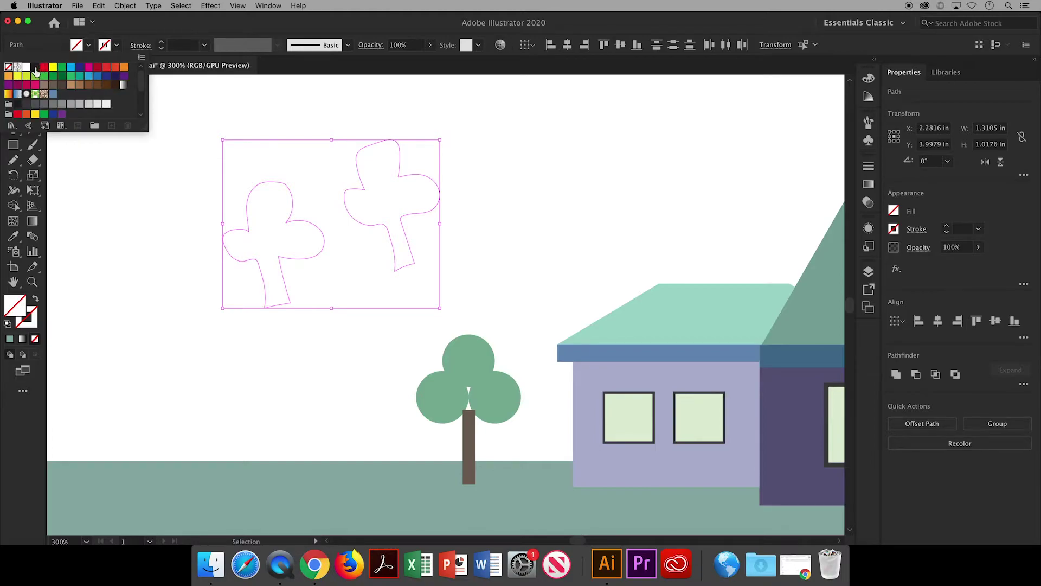
{"action": "left_click", "coordinate": [35, 68]}
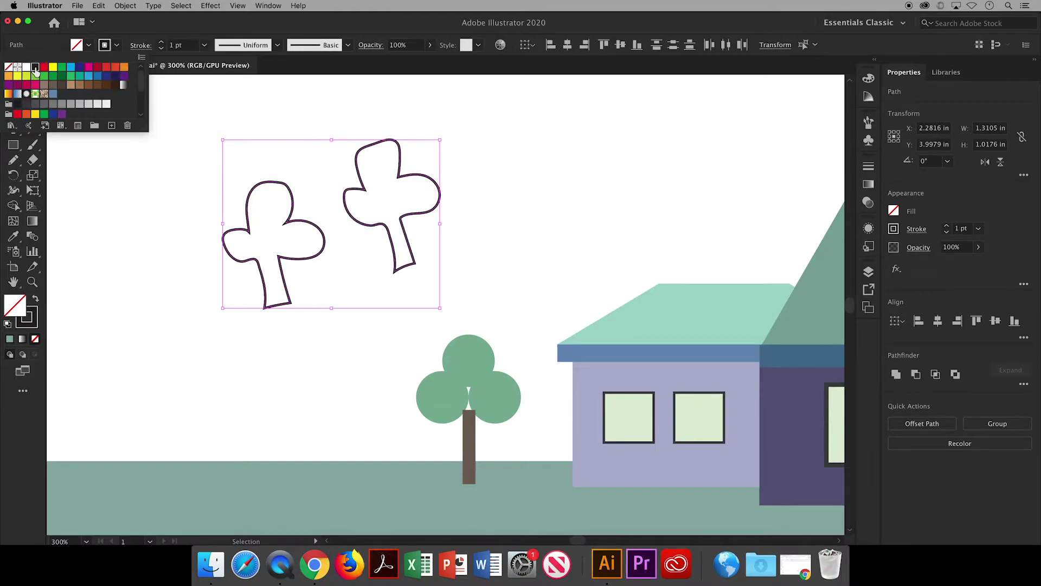
{"action": "left_click", "coordinate": [147, 194]}
{"action": "left_click", "coordinate": [162, 181]}
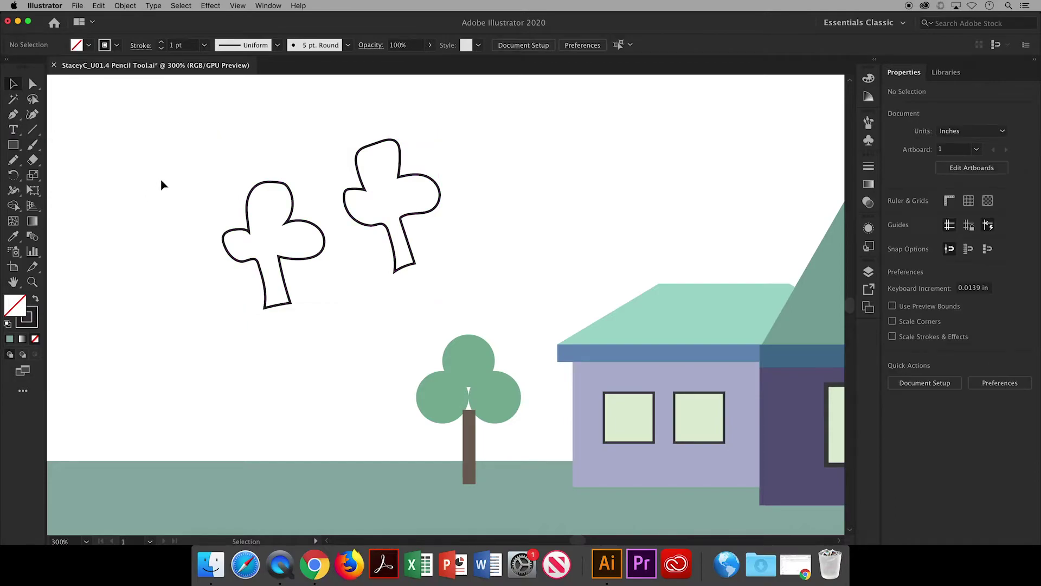
Fill the left tree outline with dark green.
{"action": "left_click", "coordinate": [323, 241]}
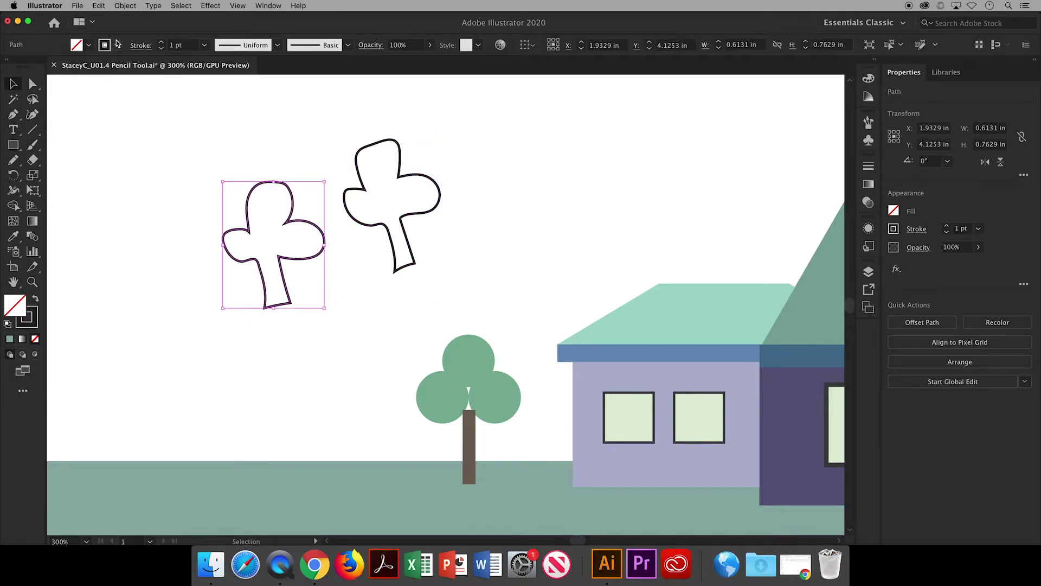
{"action": "left_click", "coordinate": [89, 44]}
{"action": "left_click", "coordinate": [54, 80]}
{"action": "left_click", "coordinate": [190, 113]}
{"action": "left_click", "coordinate": [247, 130]}
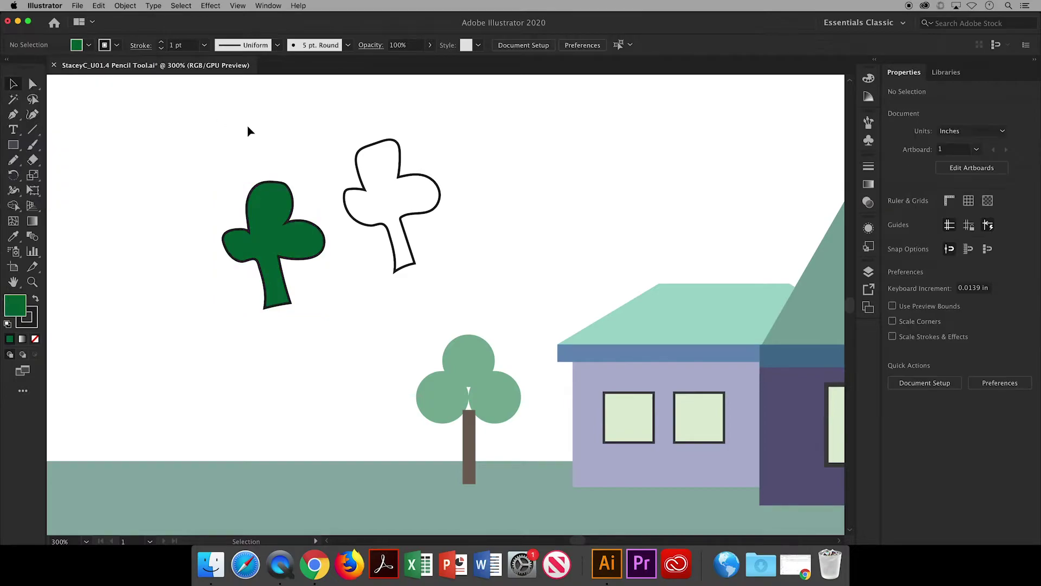
Enlarge the right outline tree and rotate it slightly.
{"action": "left_click", "coordinate": [365, 187]}
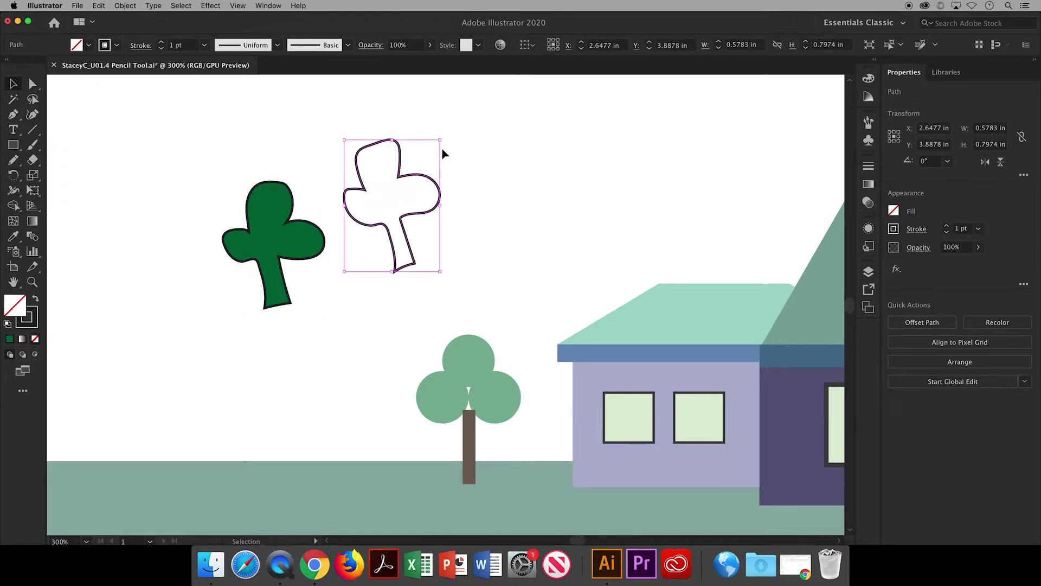
{"action": "left_click_drag", "start_coordinate": [440, 140], "coordinate": [482, 120]}
{"action": "mouse_move", "coordinate": [488, 277]}
{"action": "left_mouse_down"}
{"action": "mouse_move", "coordinate": [465, 286]}
{"action": "mouse_move", "coordinate": [434, 249]}
{"action": "left_mouse_up"}
Draw a third three-lobed tree outline on the right, redoing a curled lobe edge.
{"action": "left_click", "coordinate": [421, 286]}
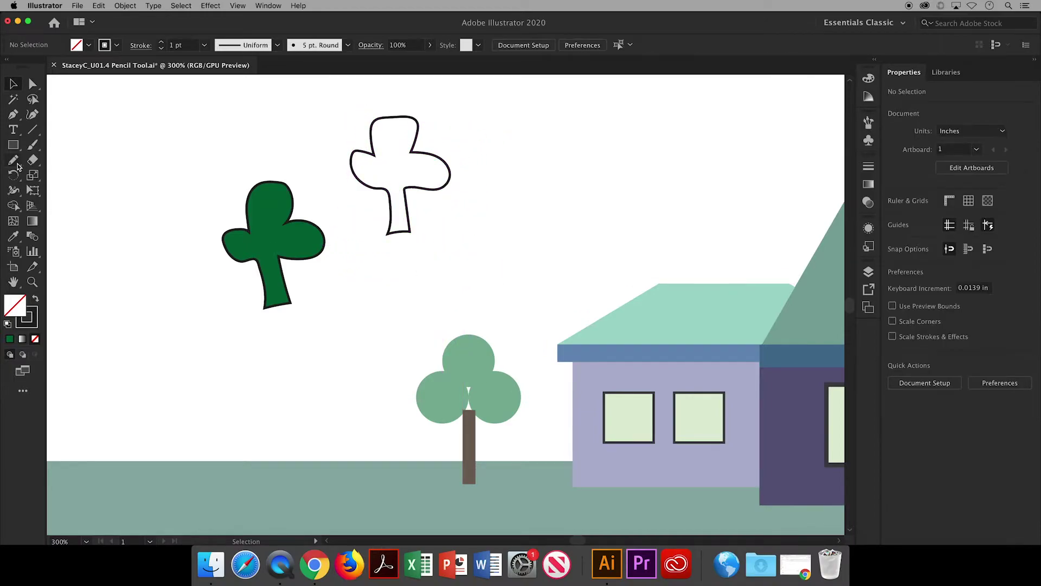
{"action": "left_click", "coordinate": [13, 161]}
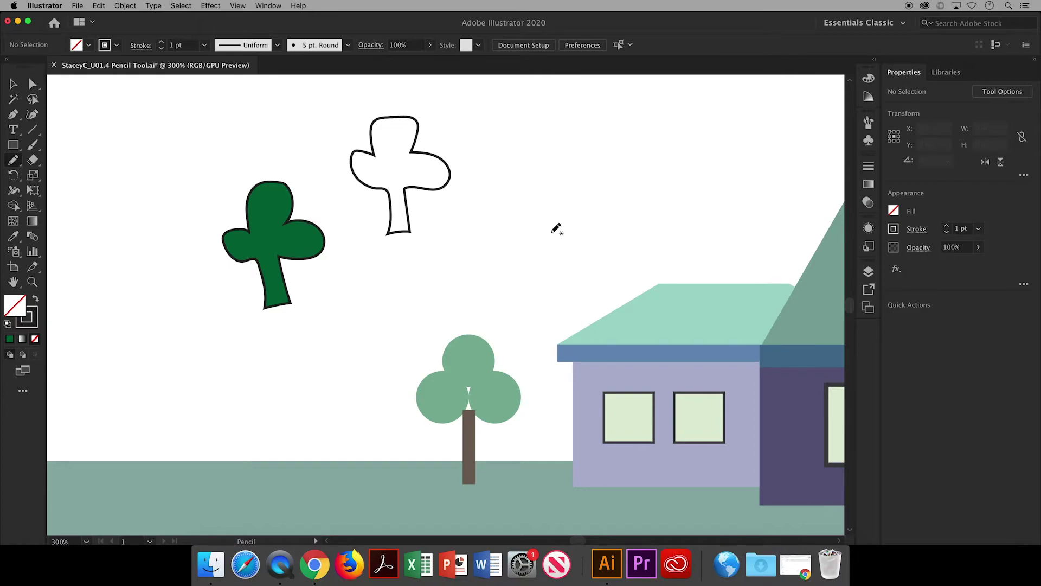
{"action": "mouse_move", "coordinate": [554, 231]}
{"action": "left_mouse_down"}
{"action": "mouse_move", "coordinate": [537, 174]}
{"action": "mouse_move", "coordinate": [513, 166]}
{"action": "mouse_move", "coordinate": [508, 141]}
{"action": "mouse_move", "coordinate": [543, 129]}
{"action": "left_mouse_up"}
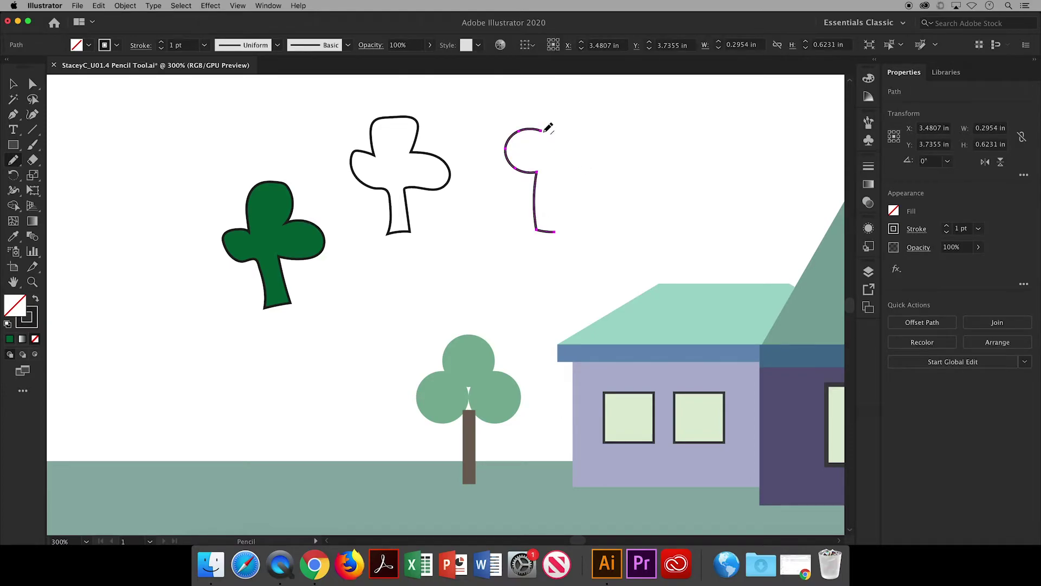
{"action": "mouse_move", "coordinate": [543, 130]}
{"action": "left_mouse_down"}
{"action": "mouse_move", "coordinate": [549, 93]}
{"action": "mouse_move", "coordinate": [569, 96]}
{"action": "mouse_move", "coordinate": [575, 129]}
{"action": "left_mouse_up"}
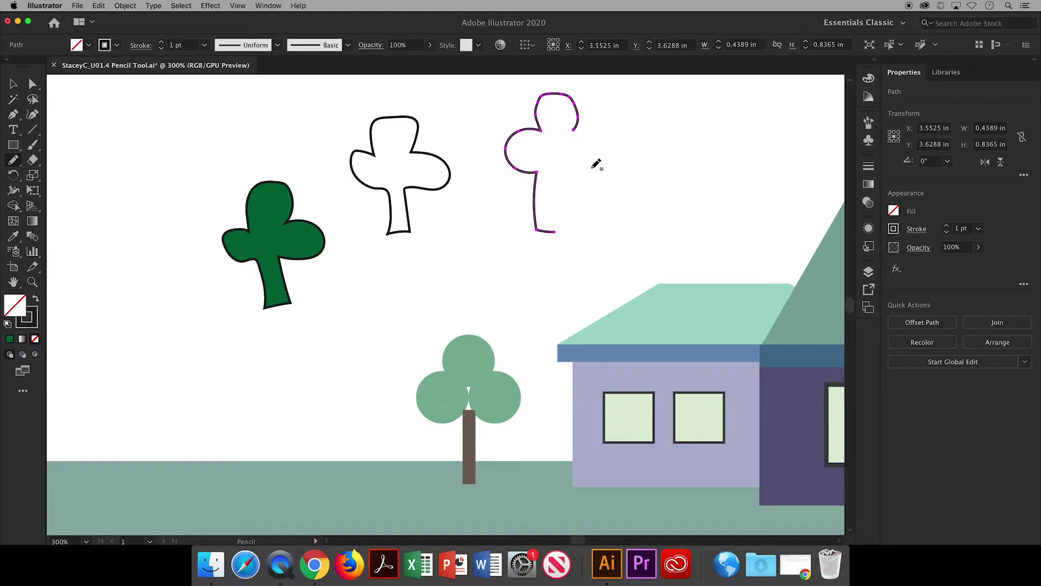
{"action": "mouse_move", "coordinate": [559, 100]}
{"action": "left_mouse_down"}
{"action": "mouse_move", "coordinate": [540, 111]}
{"action": "mouse_move", "coordinate": [543, 93]}
{"action": "mouse_move", "coordinate": [570, 91]}
{"action": "mouse_move", "coordinate": [581, 104]}
{"action": "mouse_move", "coordinate": [562, 159]}
{"action": "mouse_move", "coordinate": [564, 230]}
{"action": "mouse_move", "coordinate": [555, 232]}
{"action": "left_mouse_up"}
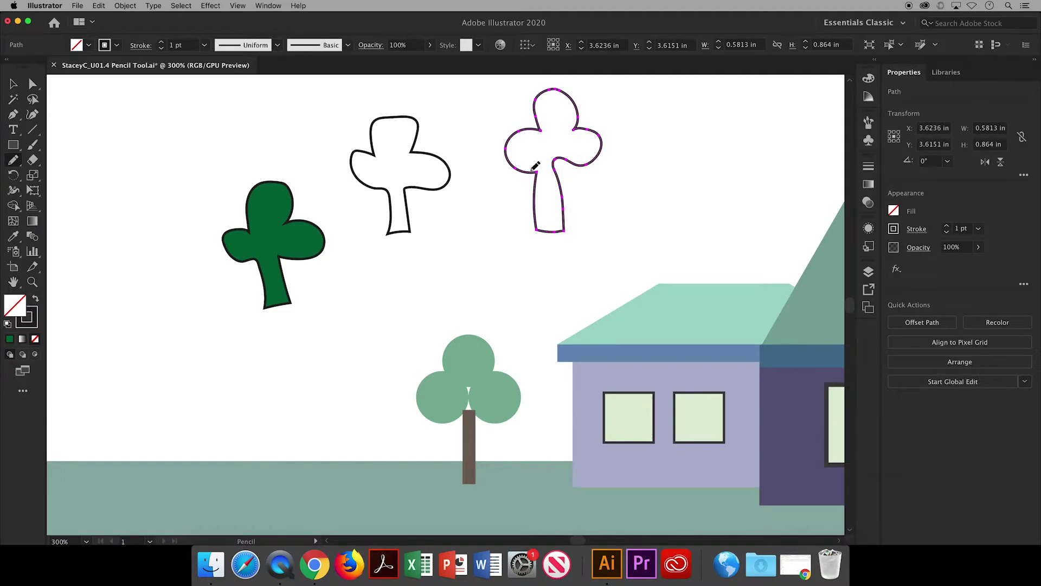
{"action": "left_click_drag", "start_coordinate": [585, 117], "coordinate": [573, 132]}
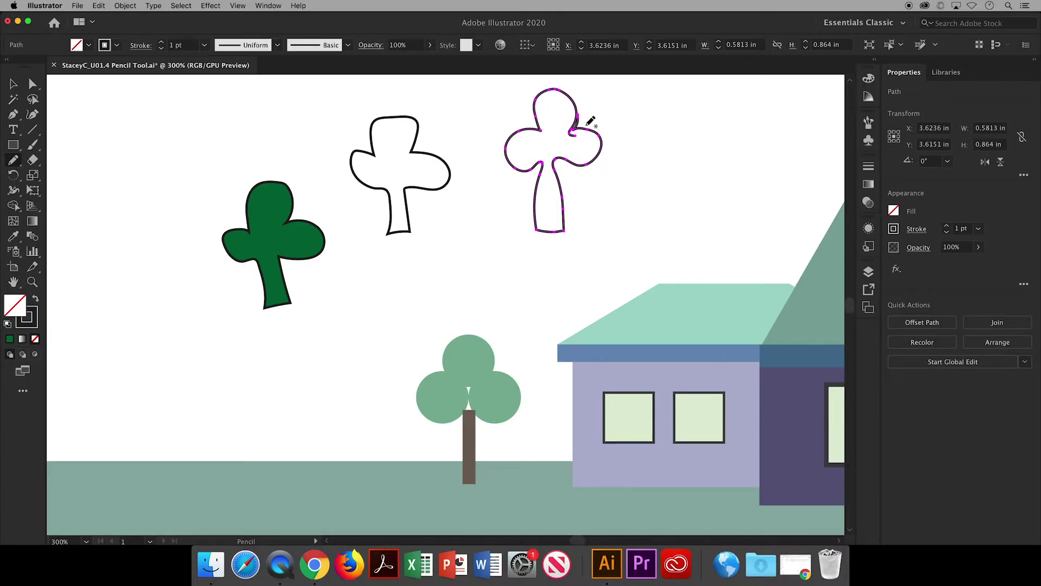
{"action": "left_click", "coordinate": [99, 5]}
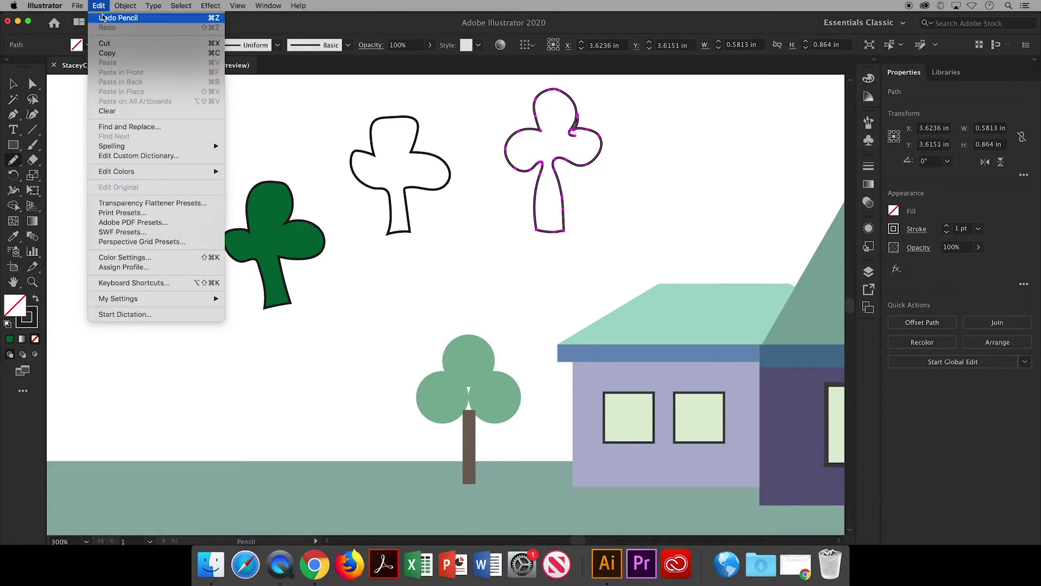
{"action": "left_click", "coordinate": [105, 17]}
{"action": "left_click_drag", "start_coordinate": [579, 113], "coordinate": [587, 127]}
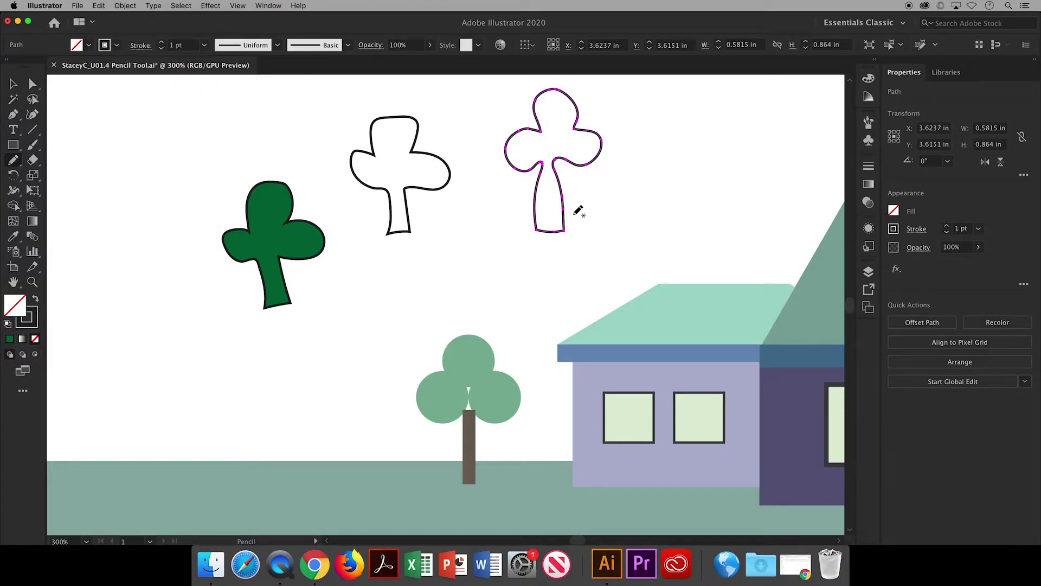
Erase the right tree's segment between its trunk and left lobe with the Path Eraser.
{"action": "left_click", "coordinate": [14, 162], "text": "alt"}
{"action": "left_click_drag", "start_coordinate": [14, 162], "coordinate": [82, 203]}
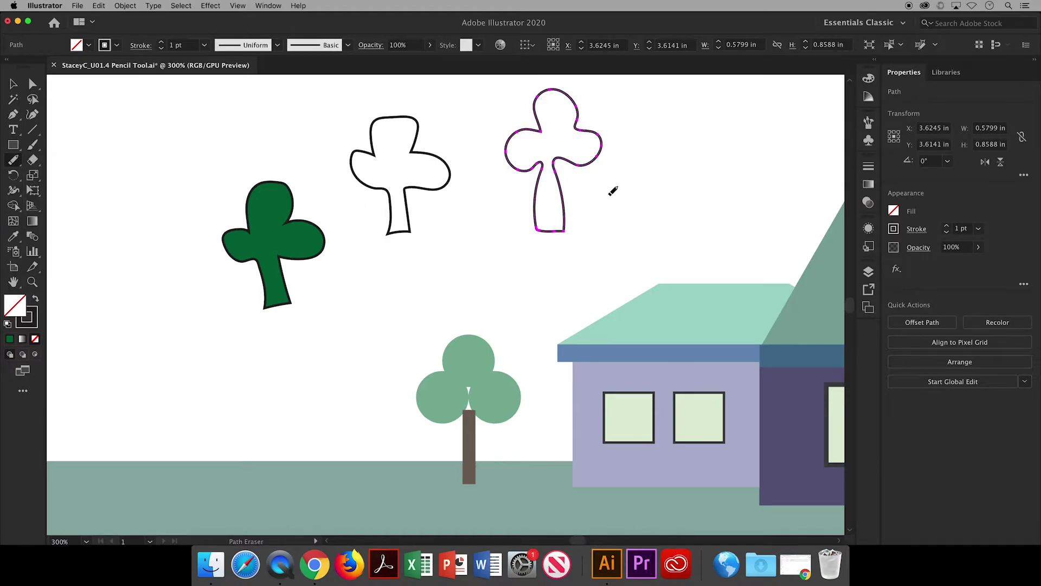
{"action": "mouse_move", "coordinate": [543, 172]}
{"action": "left_mouse_down"}
{"action": "mouse_move", "coordinate": [549, 166]}
{"action": "mouse_move", "coordinate": [512, 157]}
{"action": "left_mouse_up"}
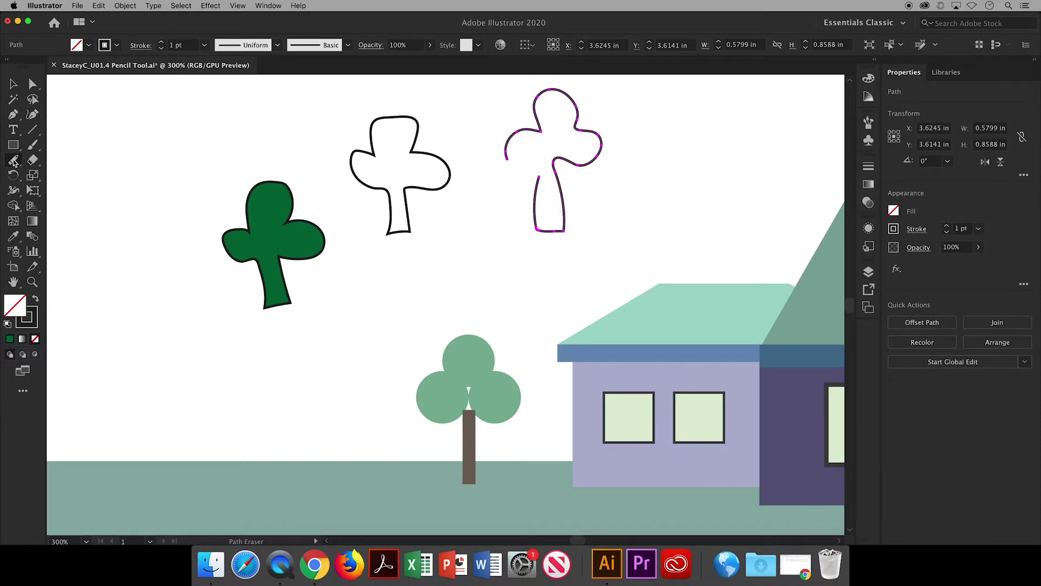
Tear off the pencil tool group as a floating panel near the top left.
{"action": "left_click", "coordinate": [14, 161]}
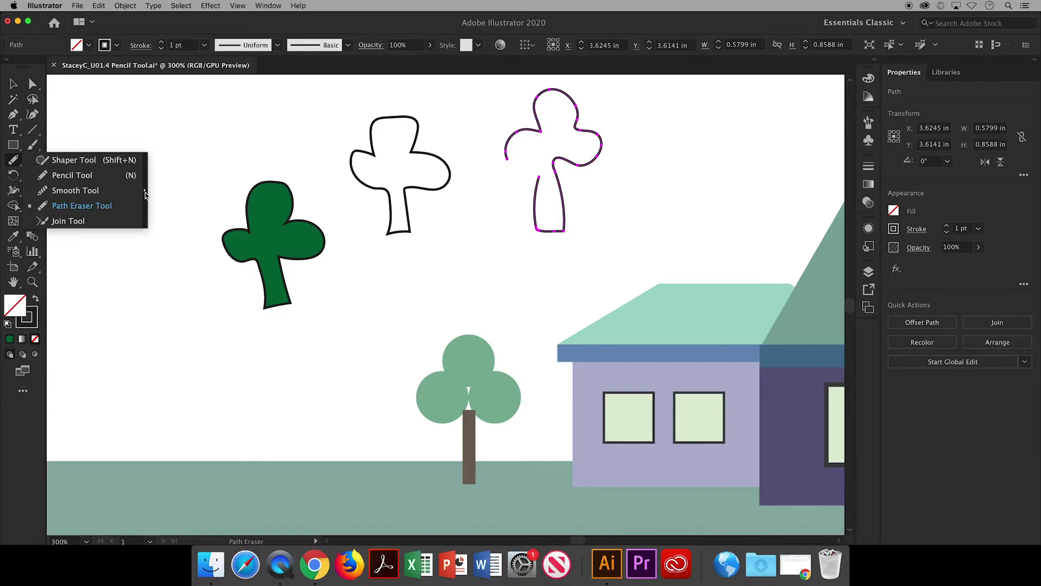
{"action": "left_click", "coordinate": [144, 194]}
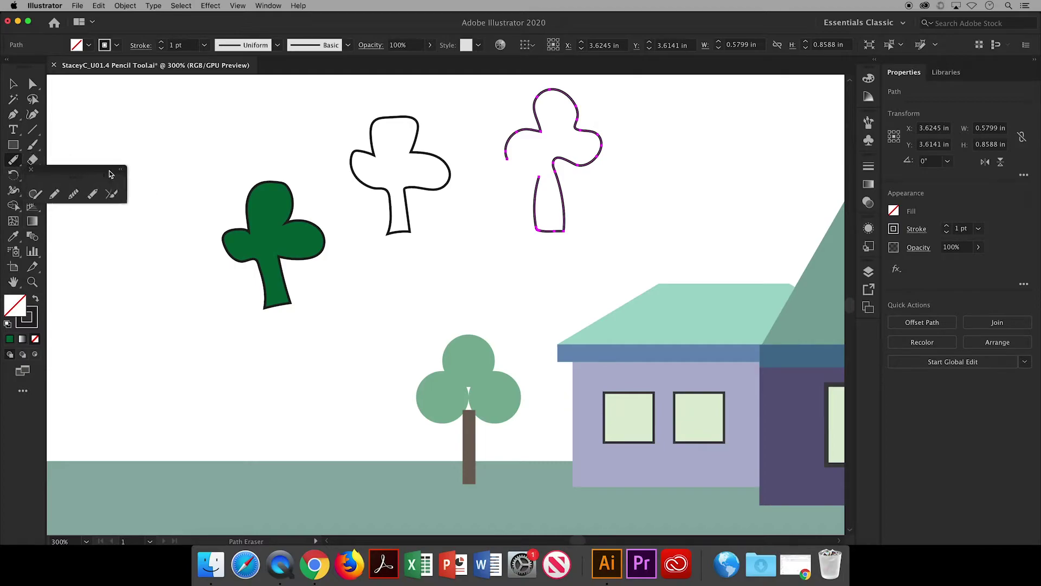
{"action": "left_click_drag", "start_coordinate": [116, 172], "coordinate": [179, 87]}
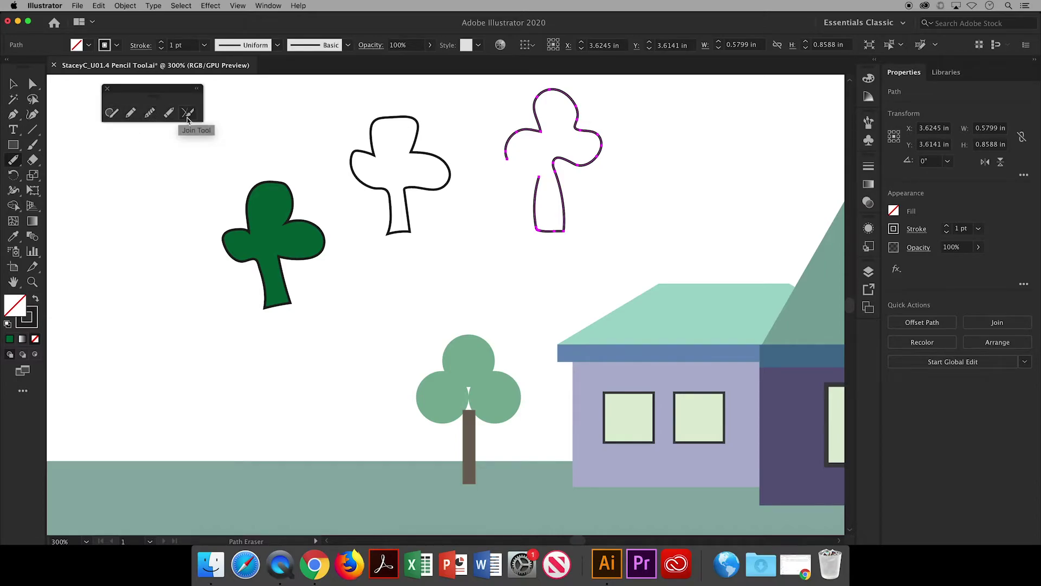
Redraw the gap between the right tree's left lobe and trunk, and smooth the trunk edge.
{"action": "left_click", "coordinate": [130, 113]}
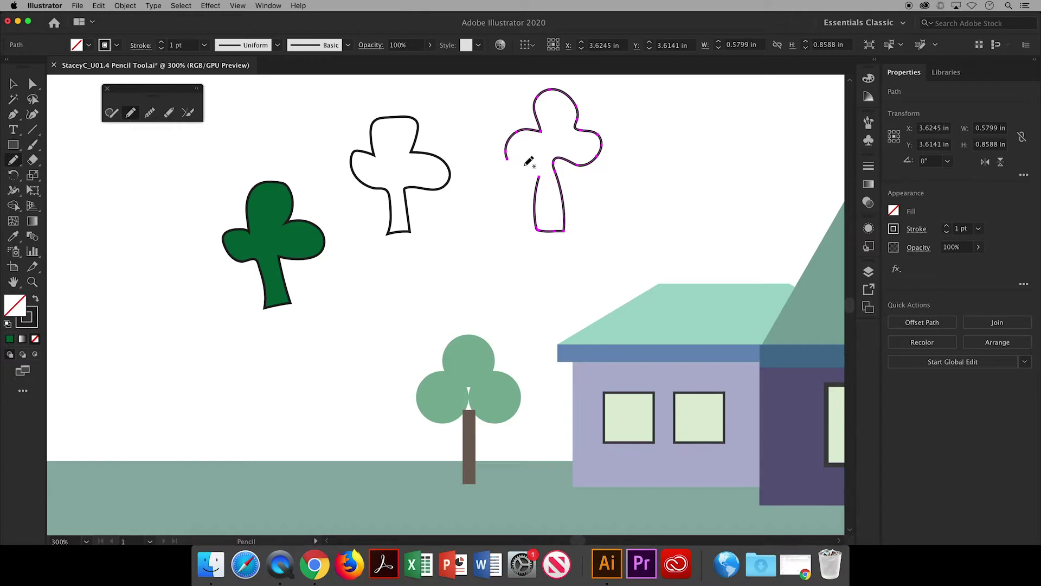
{"action": "mouse_move", "coordinate": [507, 159]}
{"action": "left_mouse_down"}
{"action": "mouse_move", "coordinate": [543, 157]}
{"action": "mouse_move", "coordinate": [540, 178]}
{"action": "left_mouse_up"}
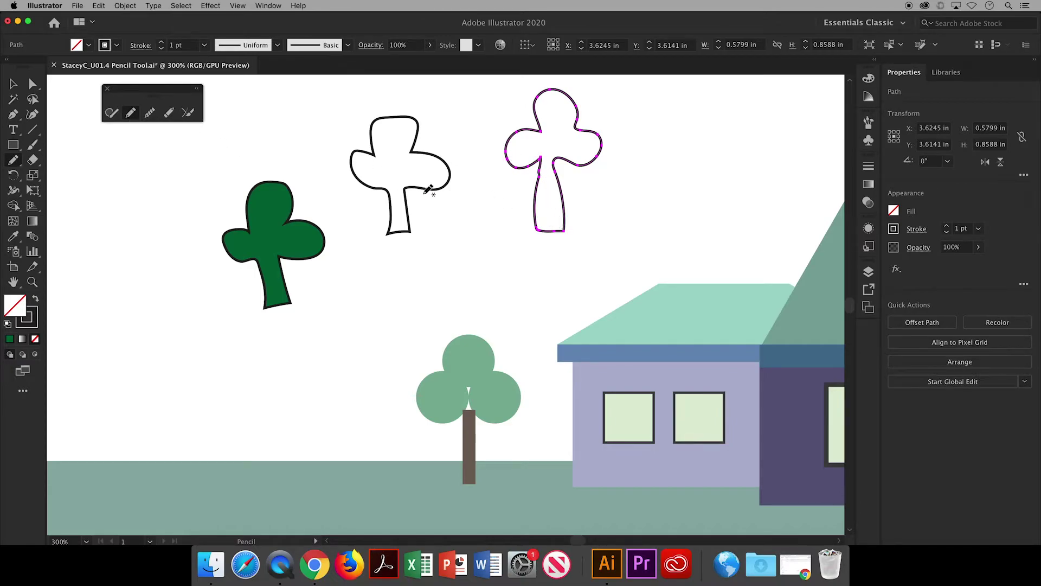
{"action": "left_click", "coordinate": [149, 114]}
{"action": "left_click_drag", "start_coordinate": [540, 161], "coordinate": [536, 202]}
{"action": "key", "text": "ctrl+z"}
{"action": "key", "text": "n"}
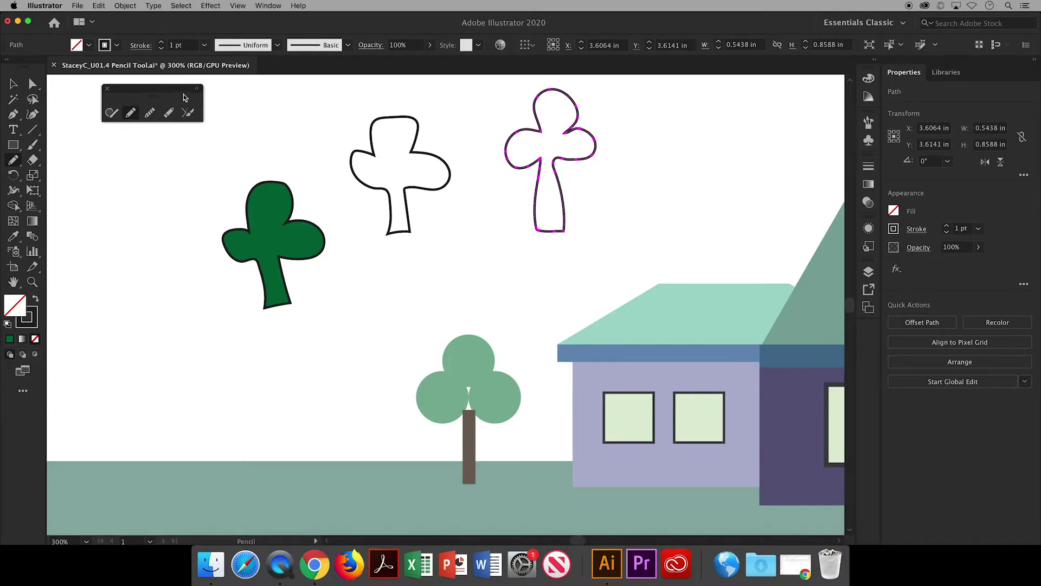
{"action": "left_click", "coordinate": [190, 114]}
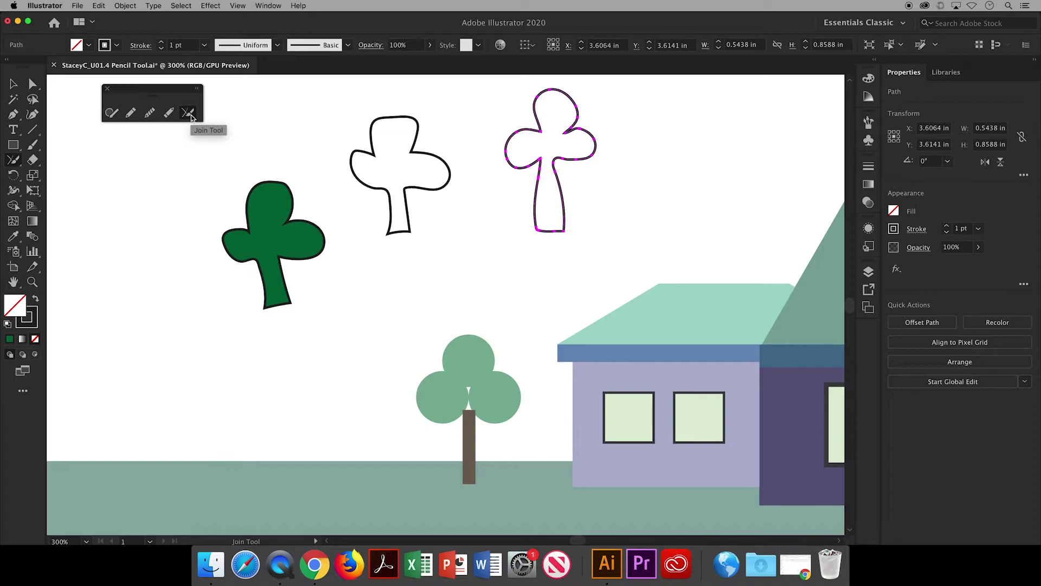
Sketch a four-sided shape at the far left, close it with Join, and fill it blue.
{"action": "left_click", "coordinate": [131, 114]}
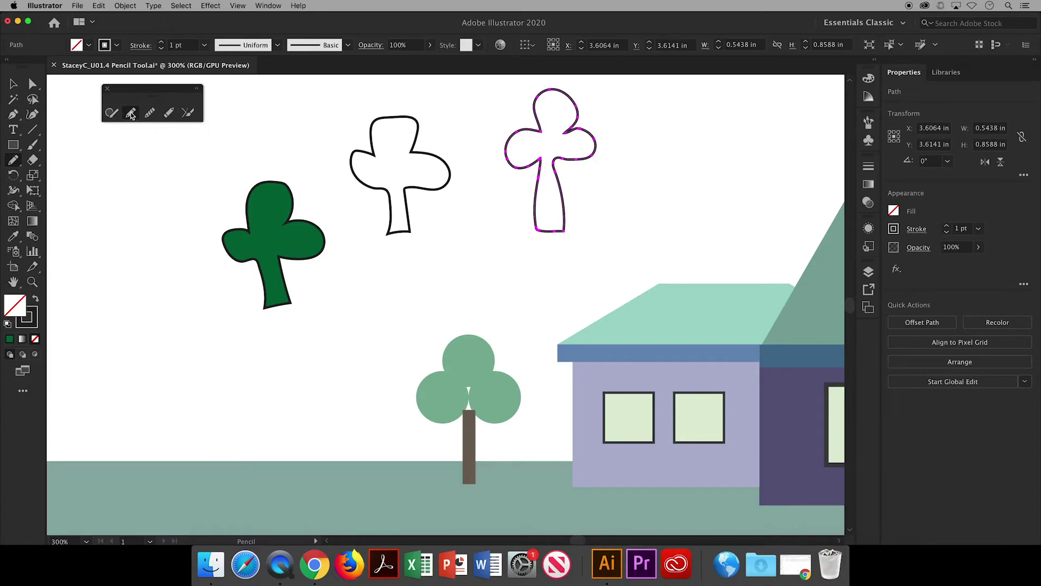
{"action": "mouse_move", "coordinate": [104, 171]}
{"action": "left_mouse_down"}
{"action": "mouse_move", "coordinate": [173, 178]}
{"action": "mouse_move", "coordinate": [169, 218]}
{"action": "mouse_move", "coordinate": [104, 215]}
{"action": "mouse_move", "coordinate": [105, 170]}
{"action": "left_mouse_up"}
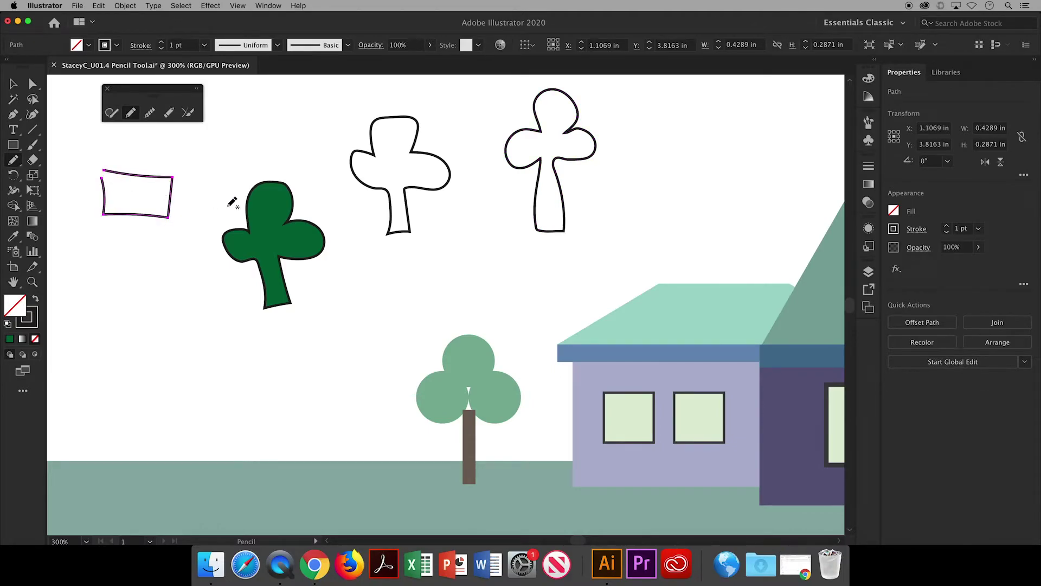
{"action": "left_click", "coordinate": [187, 113]}
{"action": "left_click_drag", "start_coordinate": [104, 171], "coordinate": [99, 179]}
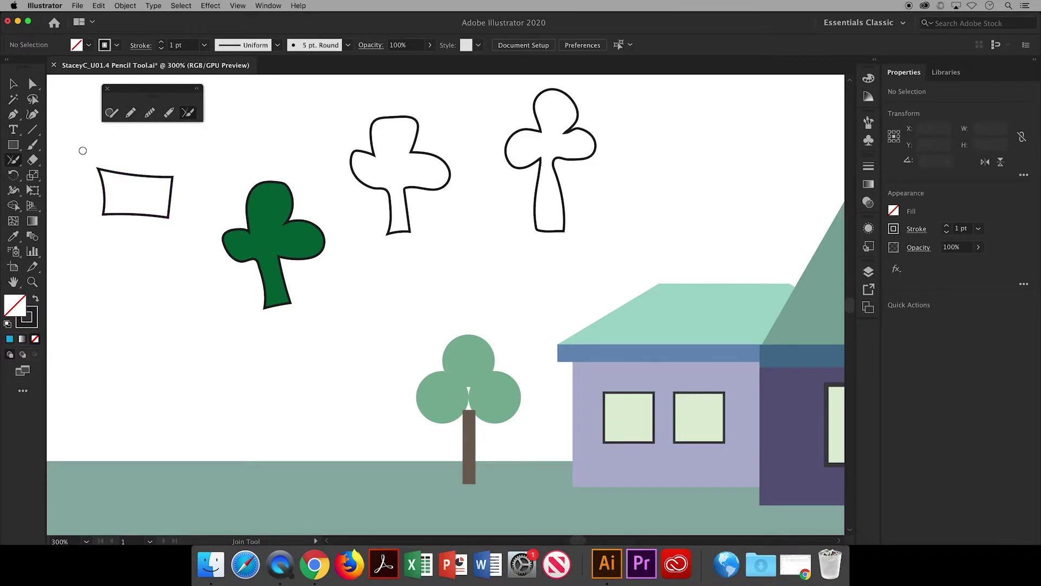
{"action": "left_click", "coordinate": [13, 84]}
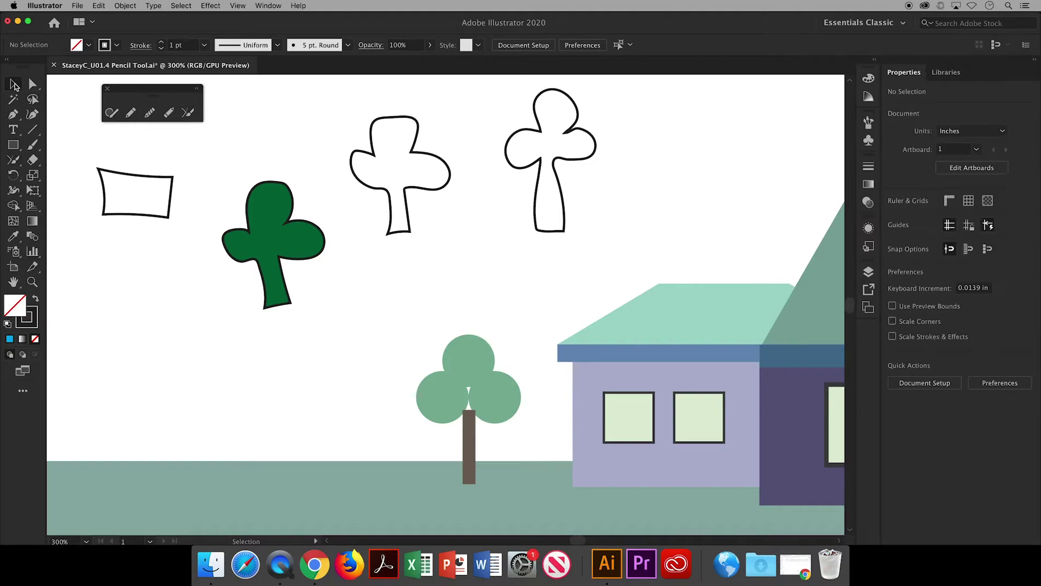
{"action": "left_click", "coordinate": [103, 172]}
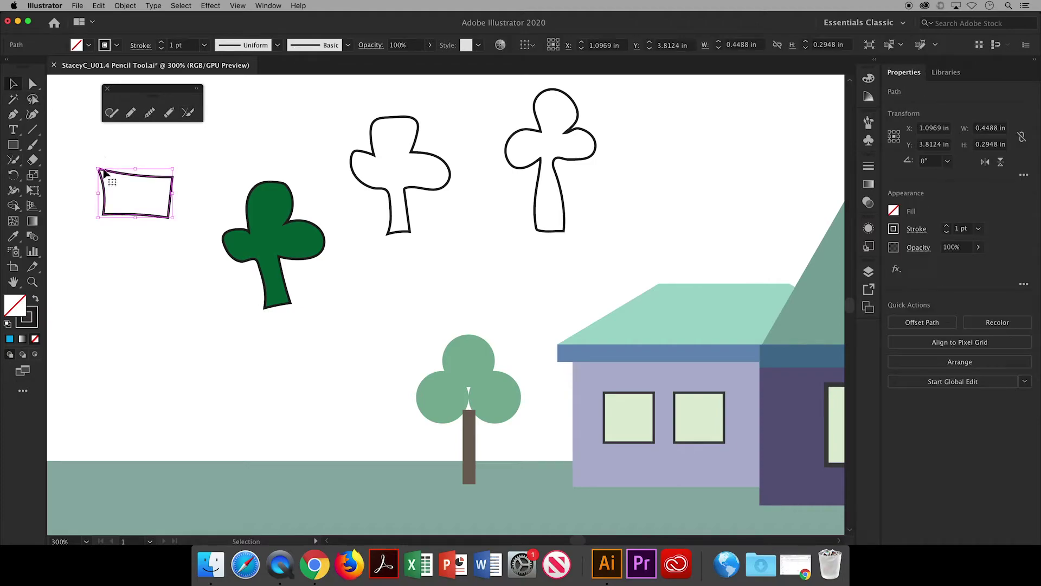
{"action": "left_click", "coordinate": [88, 45]}
{"action": "left_click", "coordinate": [81, 80]}
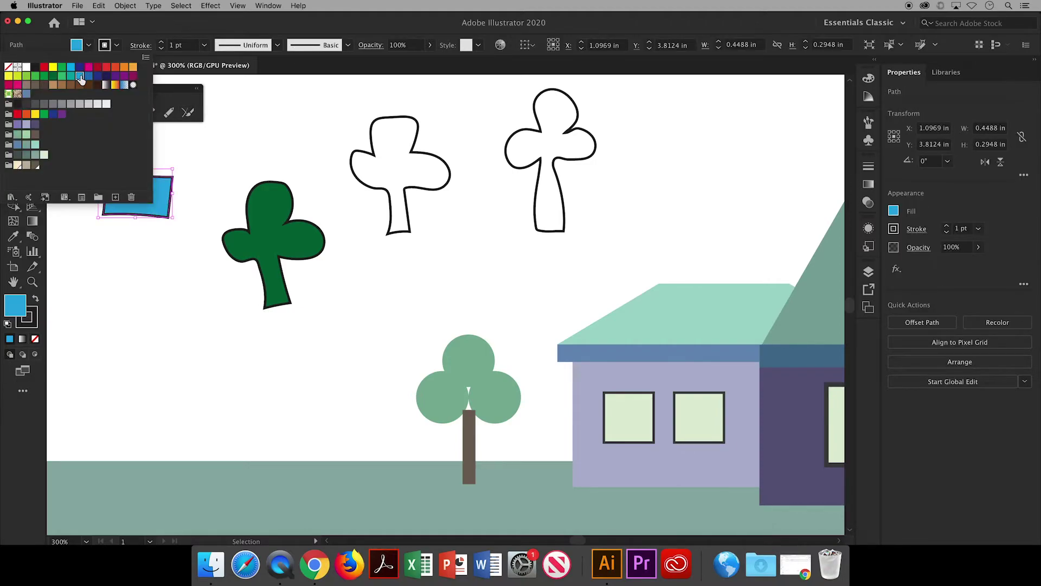
{"action": "left_click", "coordinate": [175, 145]}
Delete all the practice shapes at the top of the artboard.
{"action": "left_click", "coordinate": [174, 146]}
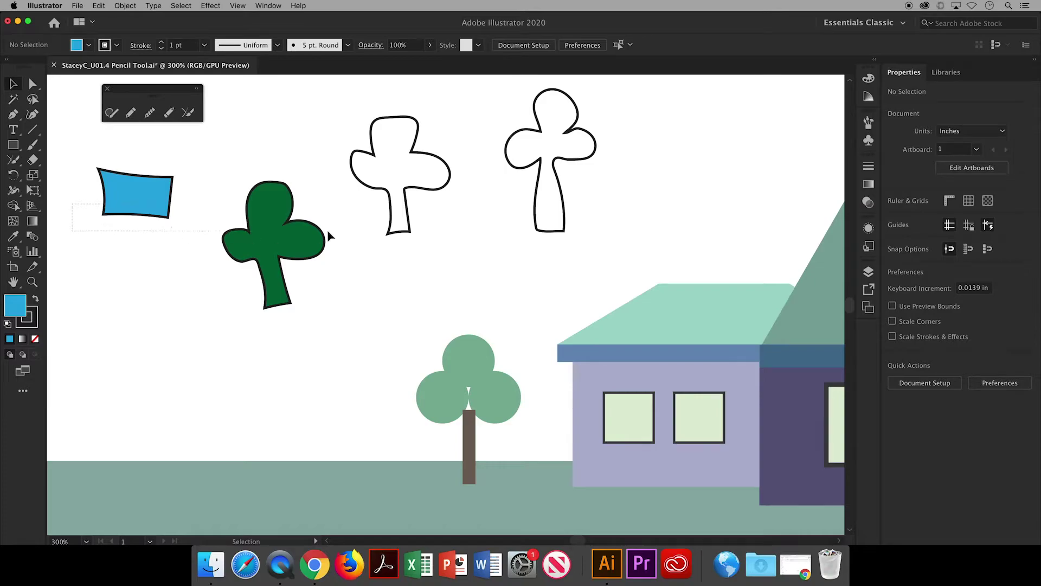
{"action": "left_click_drag", "start_coordinate": [358, 235], "coordinate": [589, 234]}
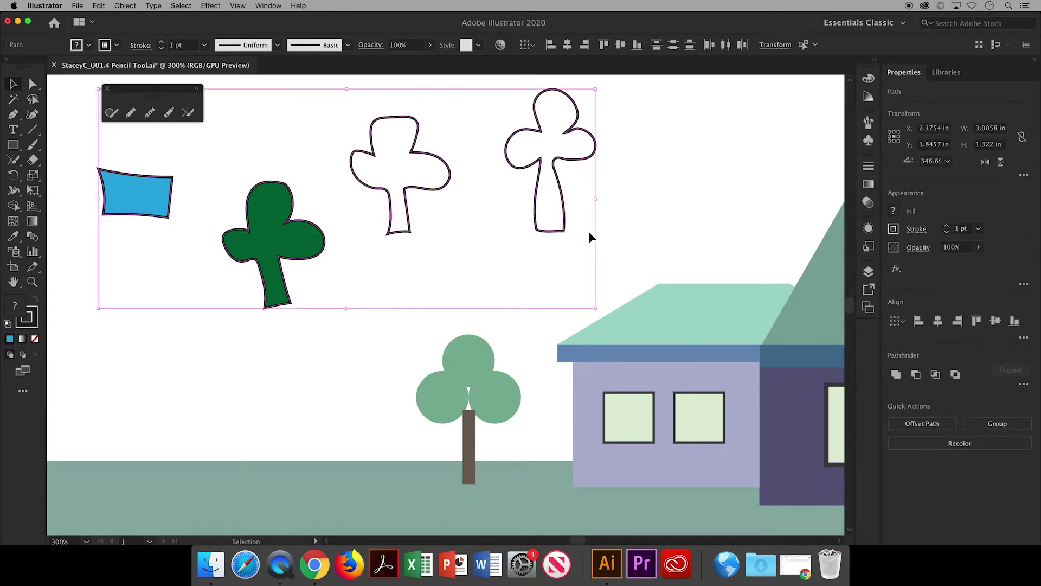
{"action": "key", "text": "Delete"}
Draw a pencil line up the round tree's trunk with a brown 5 pt stroke.
{"action": "left_click", "coordinate": [131, 112]}
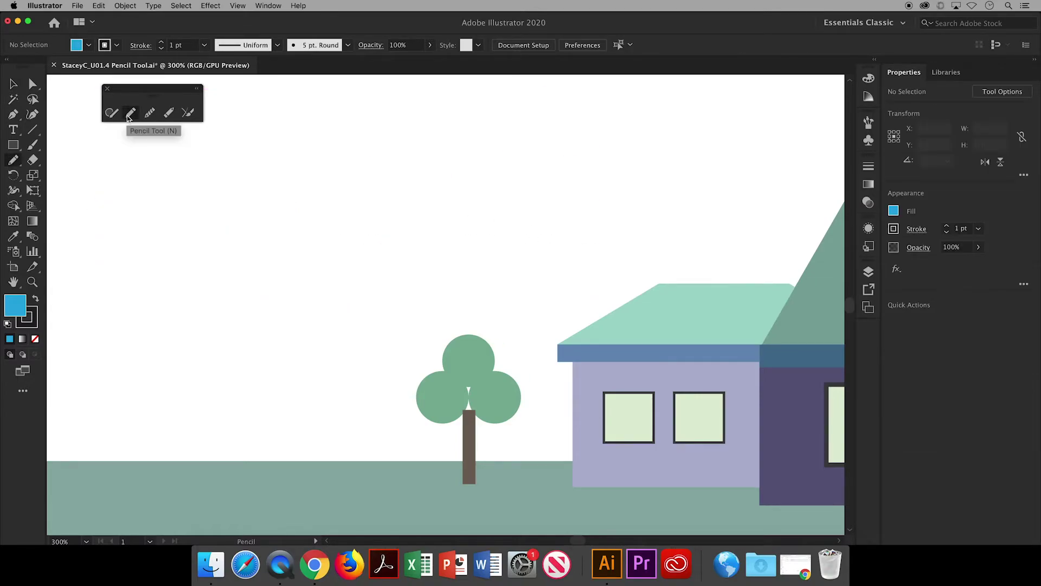
{"action": "left_click_drag", "start_coordinate": [470, 390], "coordinate": [467, 371]}
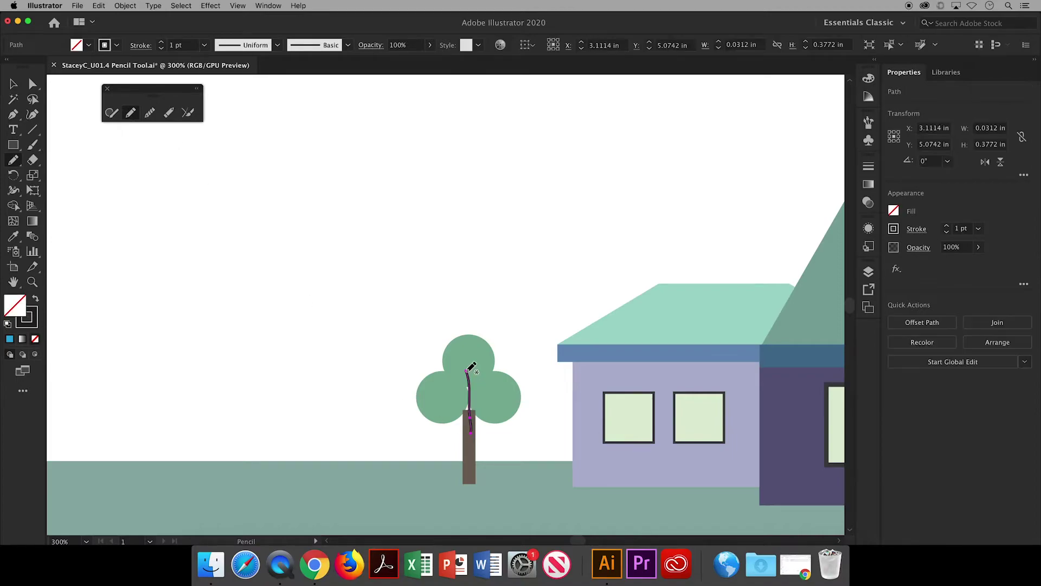
{"action": "left_click", "coordinate": [116, 45]}
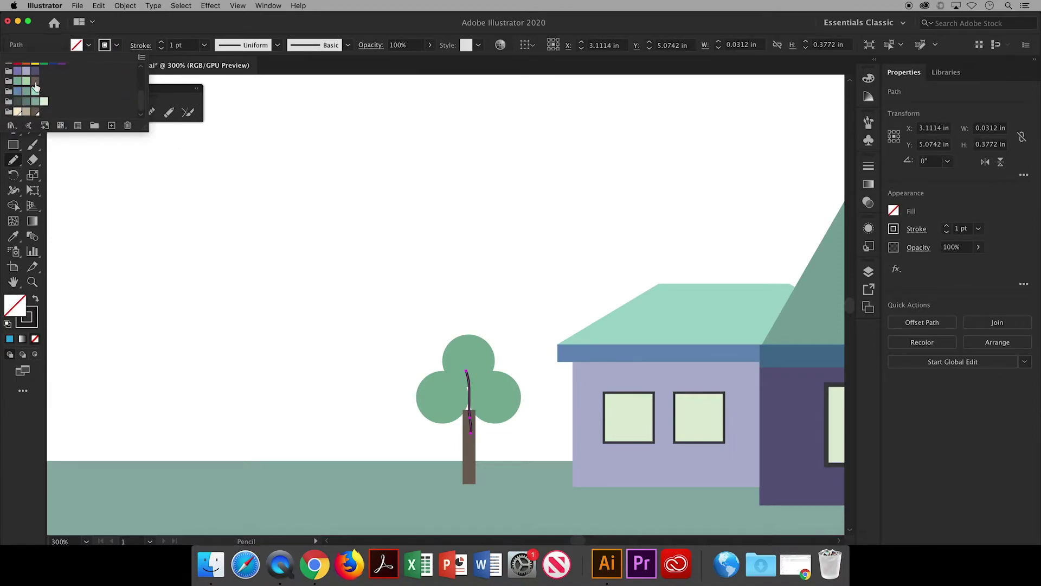
{"action": "left_click", "coordinate": [161, 41]}
{"action": "left_click", "coordinate": [161, 42]}
{"action": "left_click", "coordinate": [162, 42]}
{"action": "left_click", "coordinate": [162, 42]}
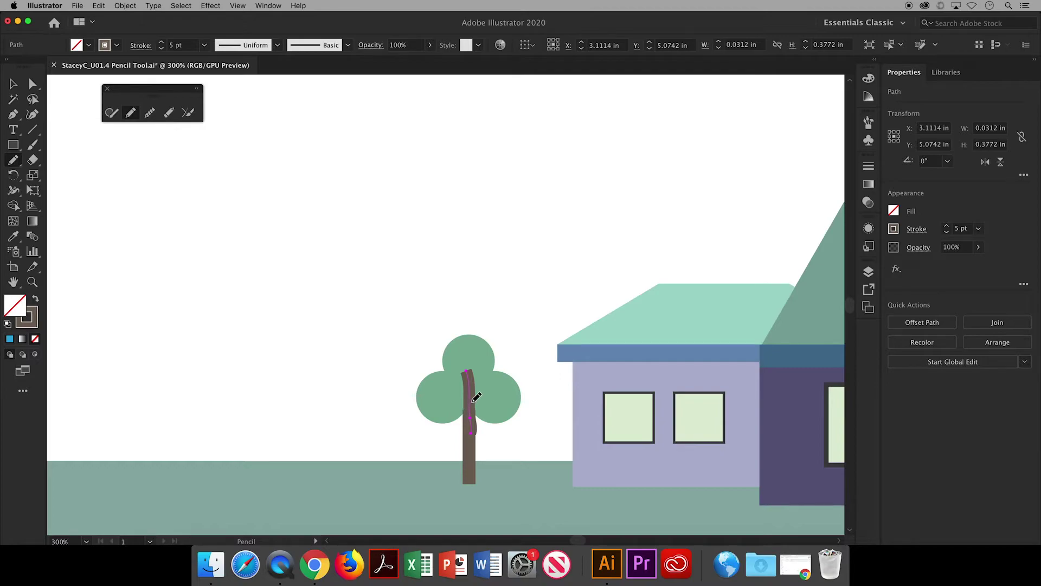
Try redrawing the trunk with a rightward hook, then undo it.
{"action": "mouse_move", "coordinate": [472, 402]}
{"action": "left_mouse_down"}
{"action": "mouse_move", "coordinate": [489, 383]}
{"action": "mouse_move", "coordinate": [498, 389]}
{"action": "left_mouse_up"}
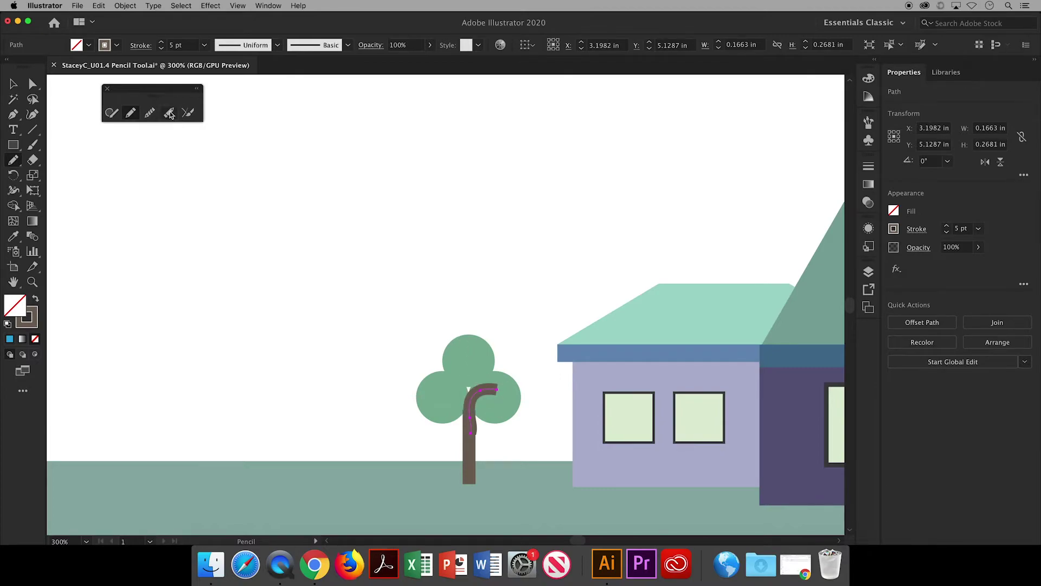
{"action": "left_click", "coordinate": [99, 6]}
{"action": "left_click", "coordinate": [99, 18]}
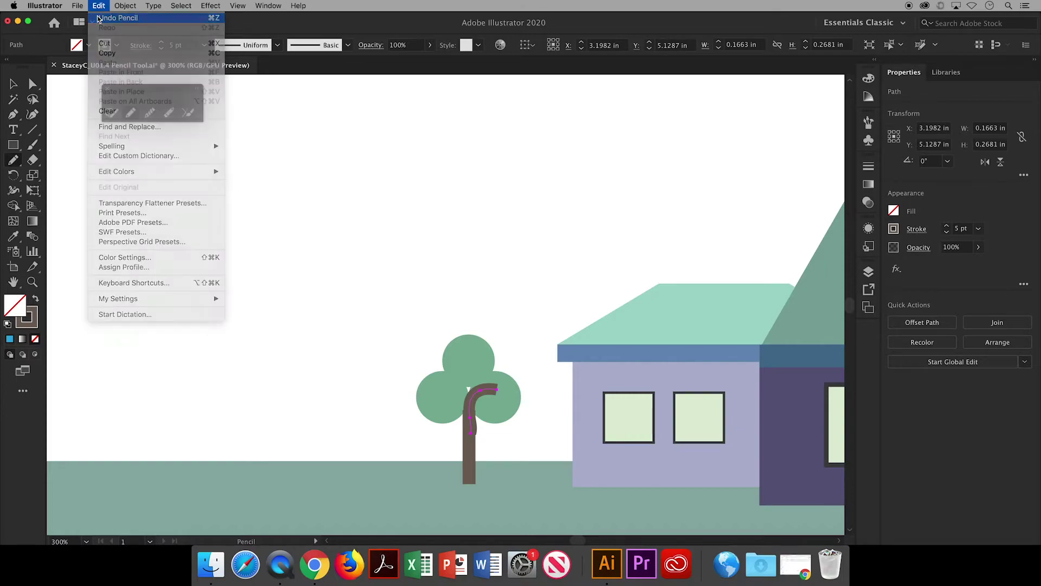
{"action": "left_click", "coordinate": [14, 84]}
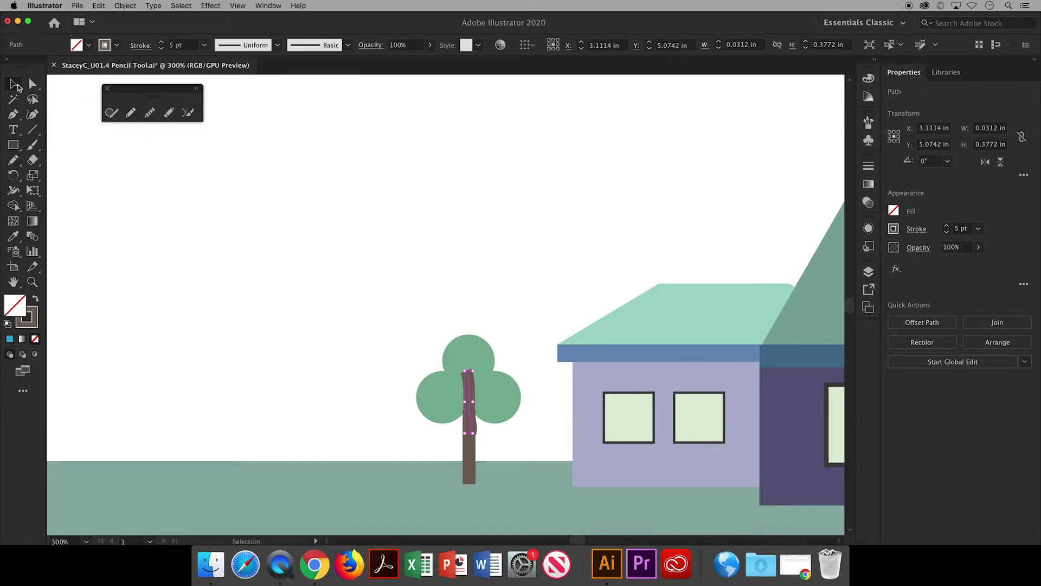
{"action": "left_click", "coordinate": [395, 345]}
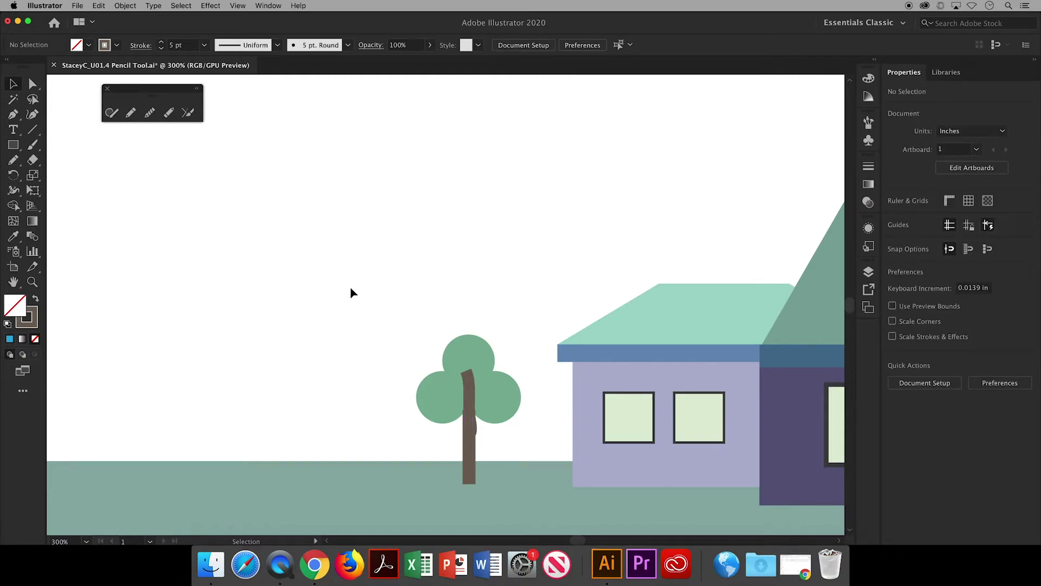
Draw a brown branch from the trunk toward the right.
{"action": "left_click", "coordinate": [130, 114]}
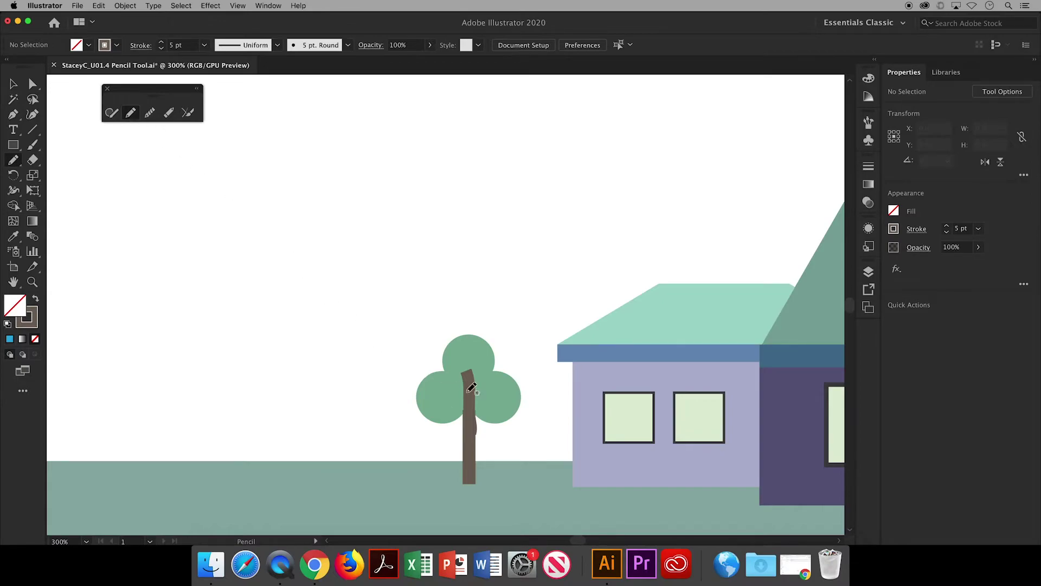
{"action": "mouse_move", "coordinate": [476, 400]}
{"action": "left_mouse_down"}
{"action": "mouse_move", "coordinate": [495, 386]}
{"action": "mouse_move", "coordinate": [448, 401]}
{"action": "left_mouse_up"}
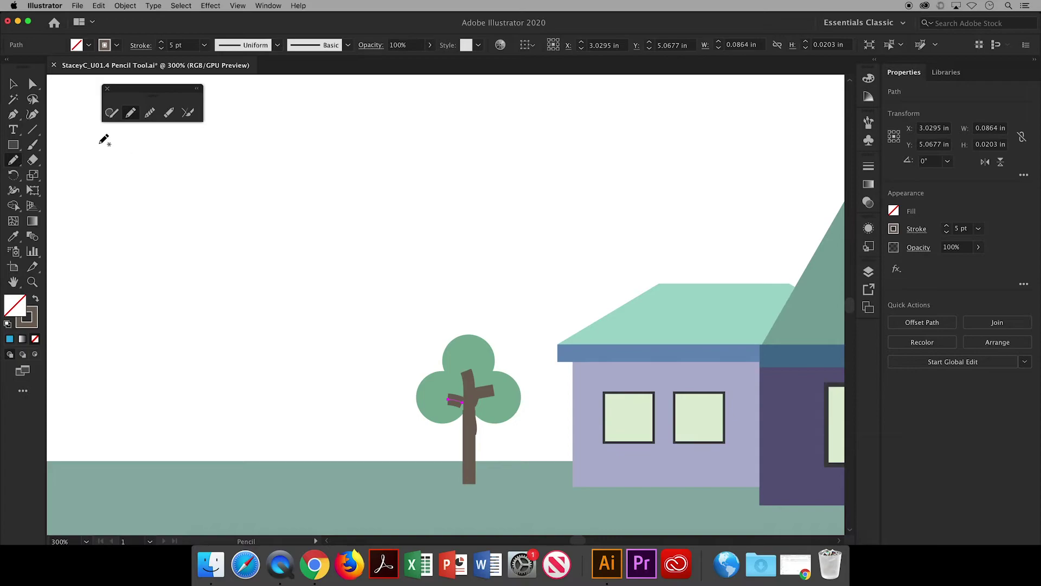
{"action": "left_click", "coordinate": [14, 84]}
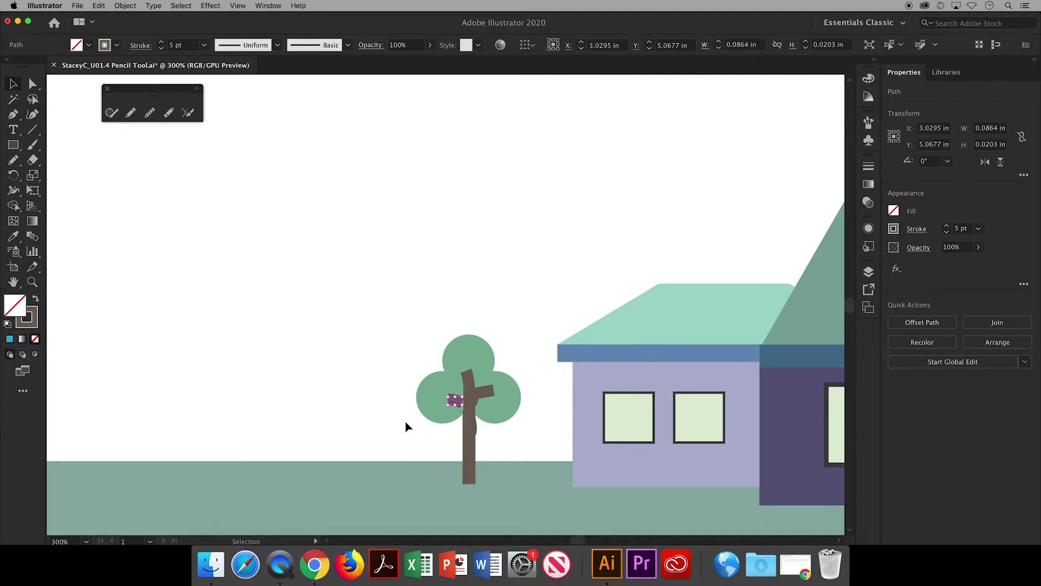
Select the trunk and right branch strokes and bring up their stroke settings.
{"action": "left_click", "coordinate": [470, 386], "text": "shift"}
{"action": "left_click", "coordinate": [486, 399], "text": "shift"}
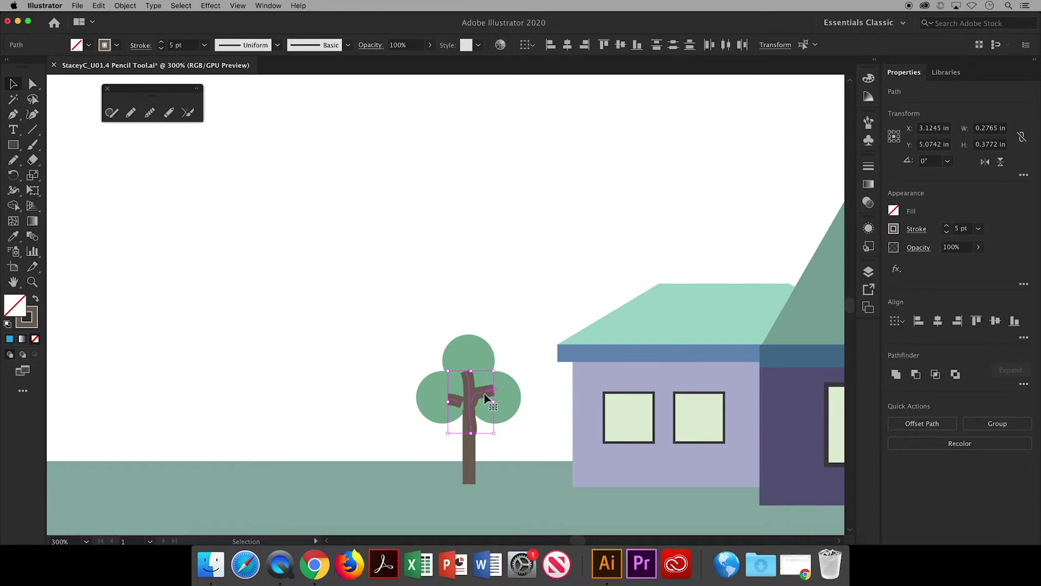
{"action": "left_click_drag", "start_coordinate": [163, 93], "coordinate": [402, 103]}
{"action": "left_click", "coordinate": [140, 45]}
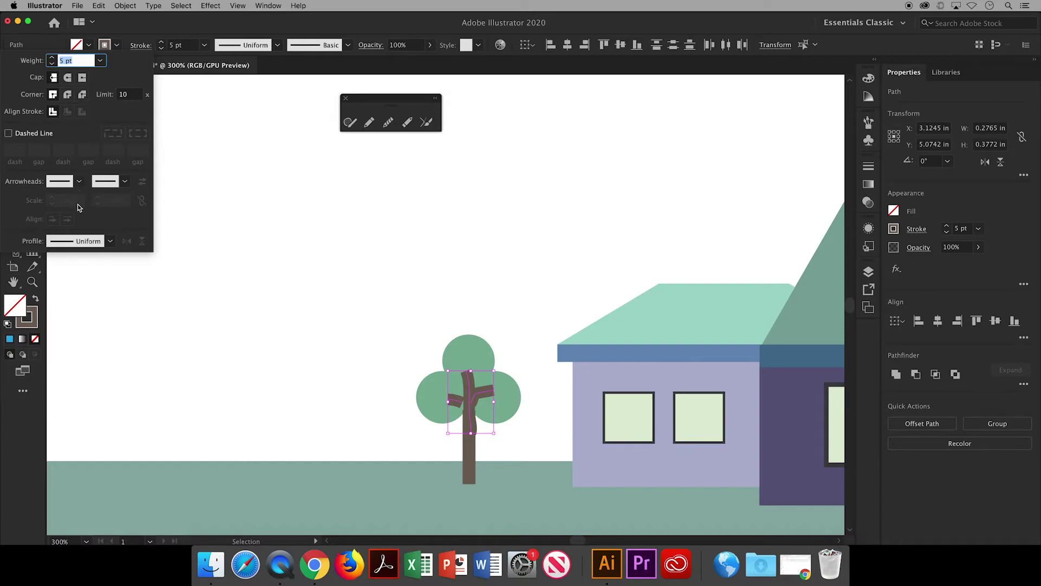
Try tapered, wavy and triangular width profiles, then settle on Uniform with Round Cap.
{"action": "left_click", "coordinate": [110, 242]}
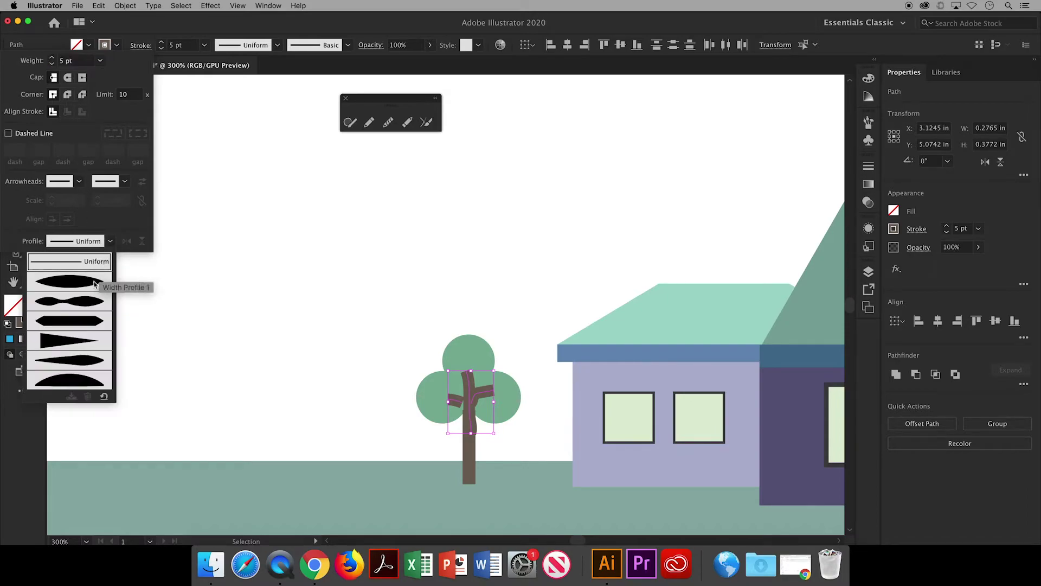
{"action": "left_click", "coordinate": [94, 286]}
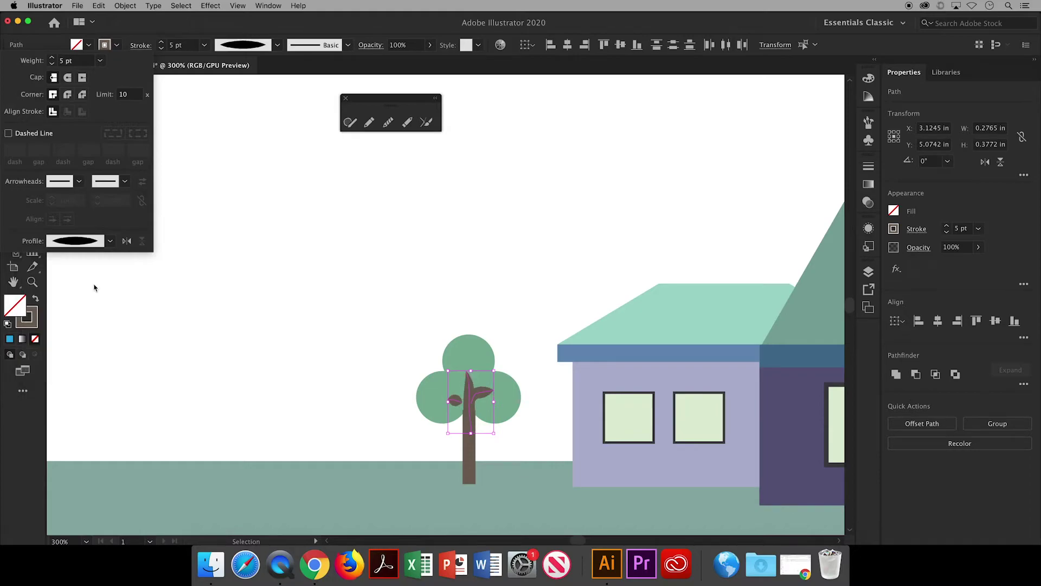
{"action": "left_click", "coordinate": [103, 244]}
{"action": "left_click", "coordinate": [86, 304]}
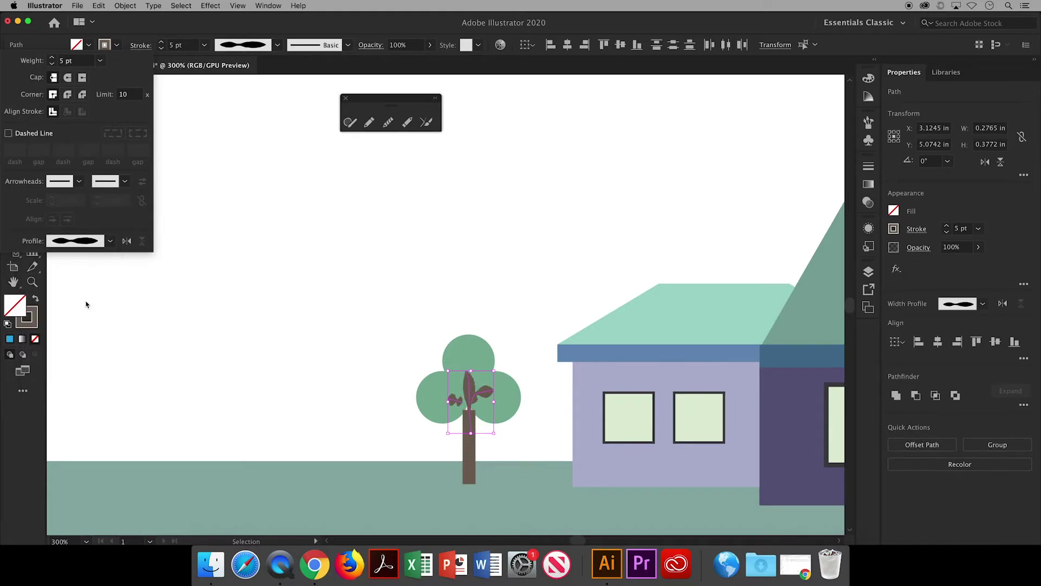
{"action": "left_click", "coordinate": [111, 242]}
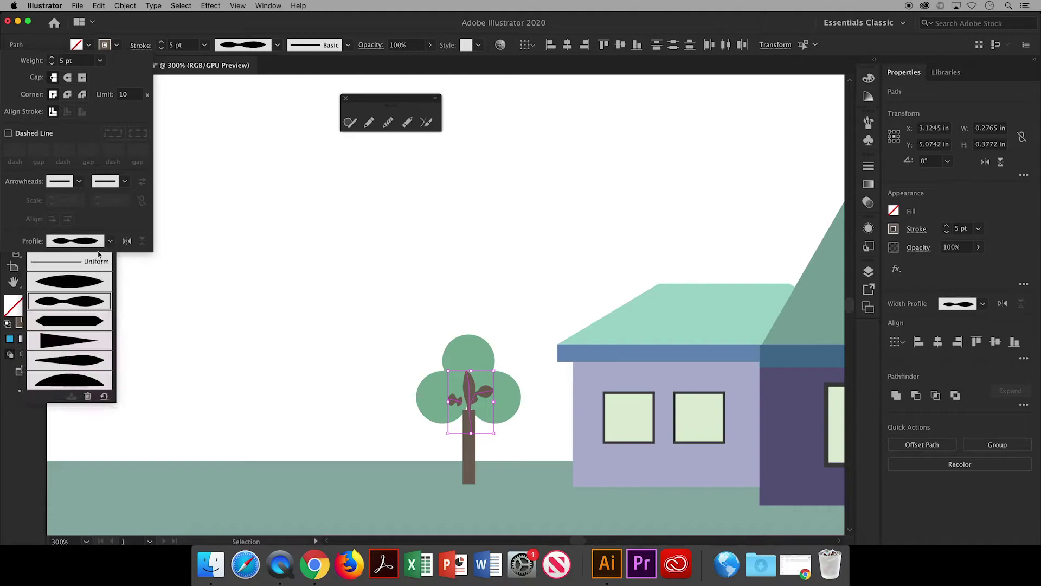
{"action": "left_click", "coordinate": [90, 340]}
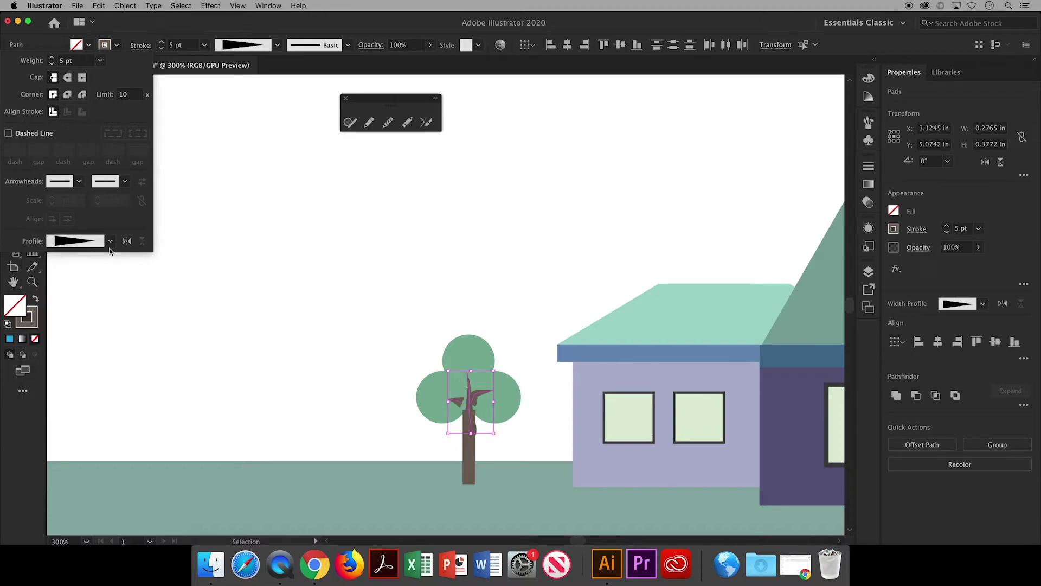
{"action": "left_click", "coordinate": [110, 241]}
{"action": "left_click", "coordinate": [100, 261]}
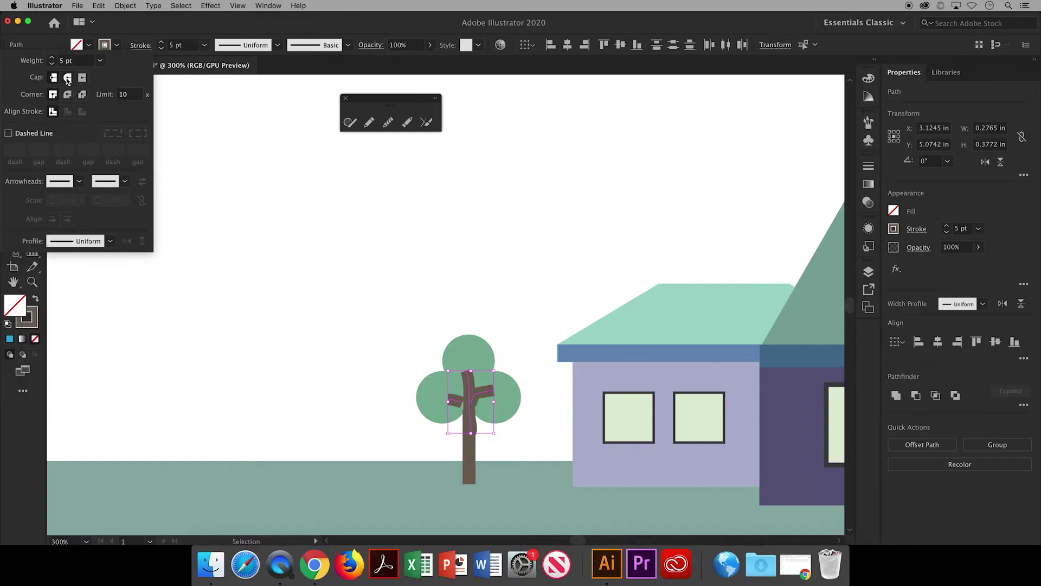
{"action": "left_click", "coordinate": [67, 78]}
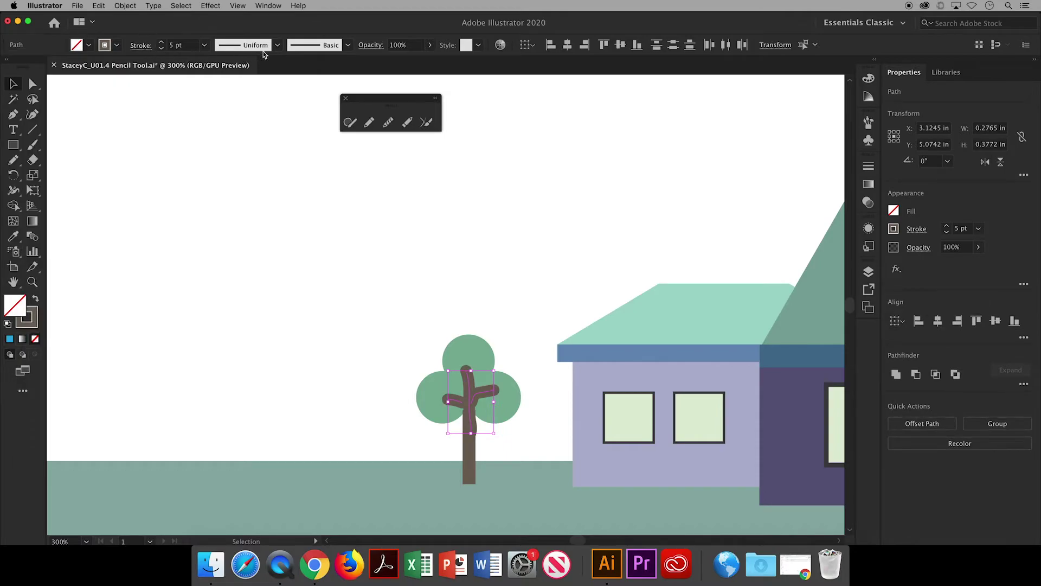
Check the width profile, Basic brush and opacity, keeping the branches at 100% opacity.
{"action": "left_click", "coordinate": [278, 46]}
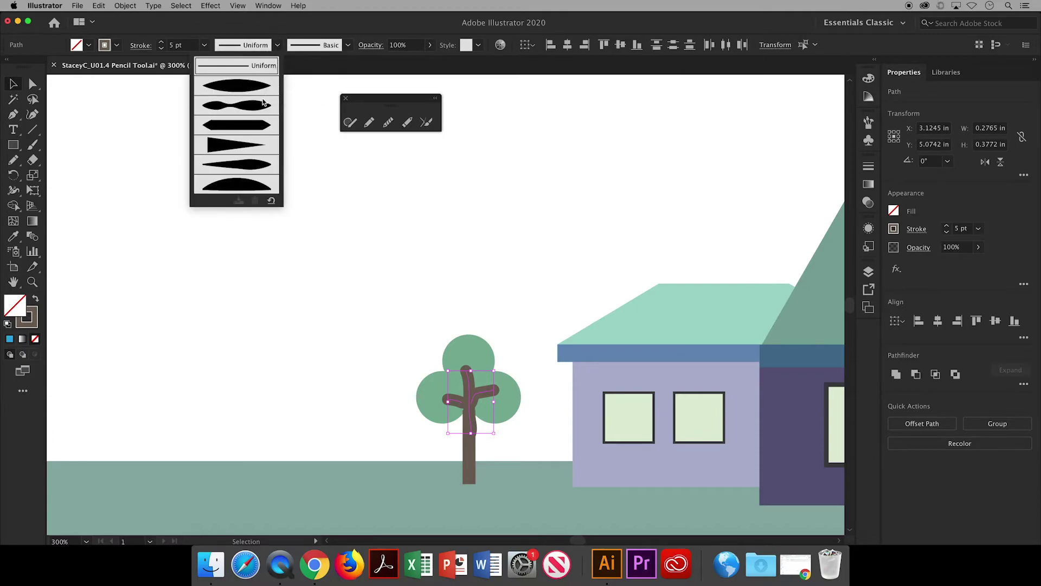
{"action": "left_click", "coordinate": [255, 66]}
{"action": "left_click", "coordinate": [347, 45]}
{"action": "scroll", "coordinate": [347, 78], "scroll_direction": "down", "scroll_amount": 3}
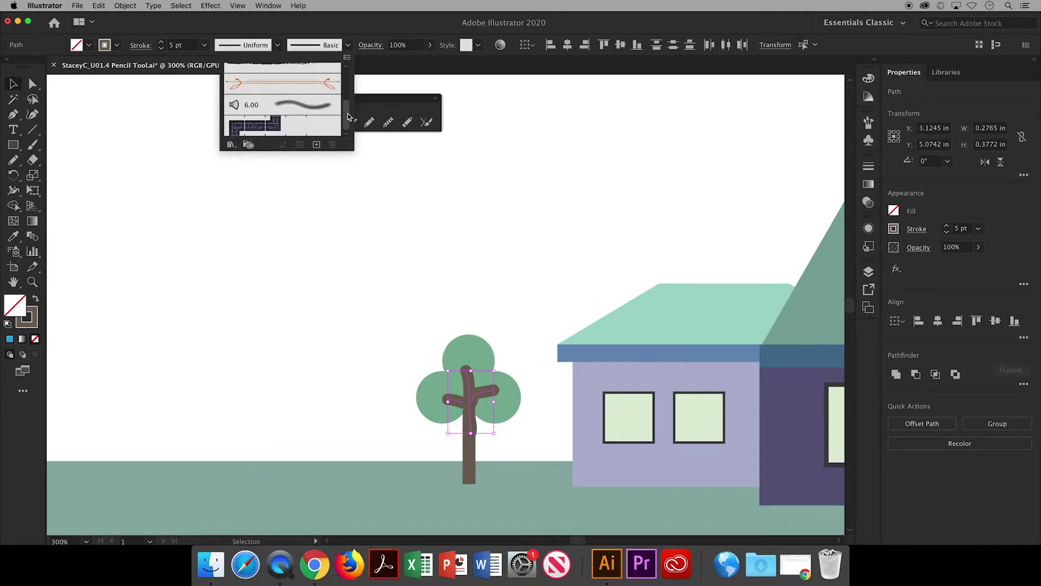
{"action": "left_click", "coordinate": [348, 45]}
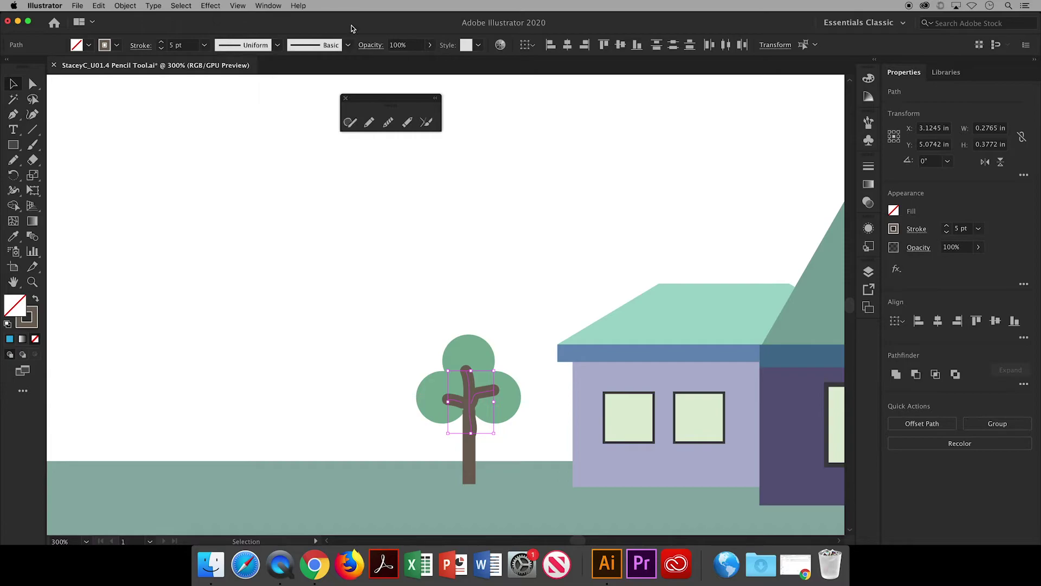
{"action": "left_click", "coordinate": [430, 45]}
{"action": "mouse_move", "coordinate": [427, 63]}
{"action": "left_mouse_down"}
{"action": "mouse_move", "coordinate": [415, 64]}
{"action": "mouse_move", "coordinate": [428, 61]}
{"action": "left_mouse_up"}
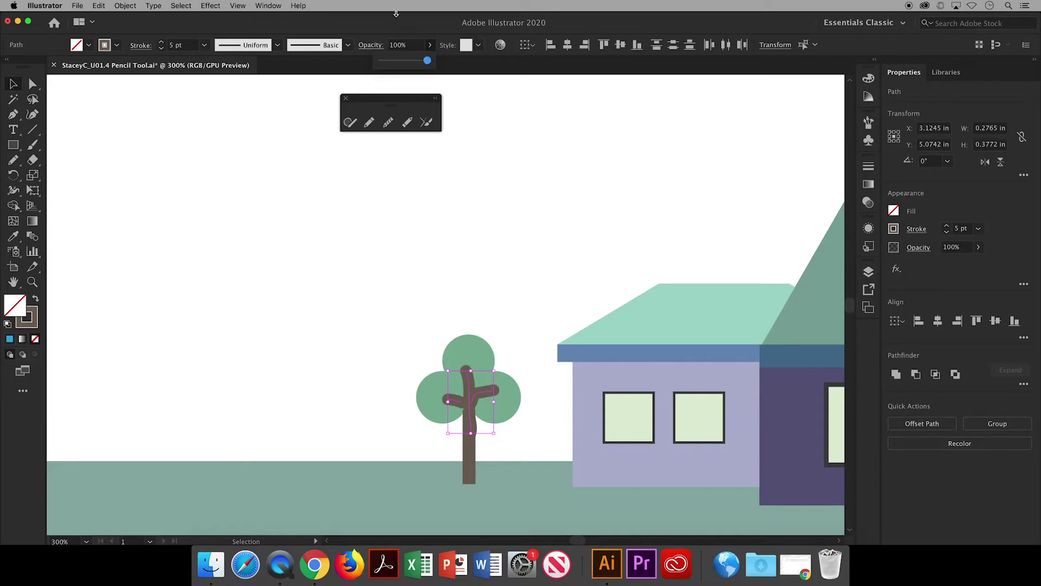
Fit the artboard in view and push the Pencil tool's Fidelity fully to Accurate.
{"action": "left_click", "coordinate": [328, 279]}
{"action": "key", "text": "super+minus"}
{"action": "key", "text": "super+minus"}
{"action": "key", "text": "super+minus"}
{"action": "key", "text": "super+minus"}
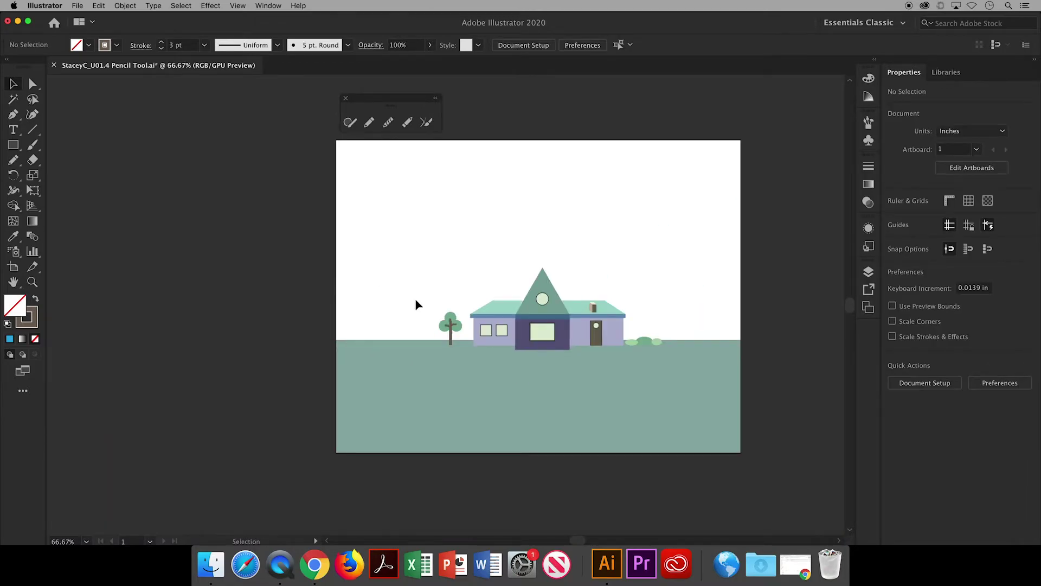
{"action": "scroll", "coordinate": [82, 541], "scroll_direction": "up", "scroll_amount": 2}
{"action": "key", "text": "n"}
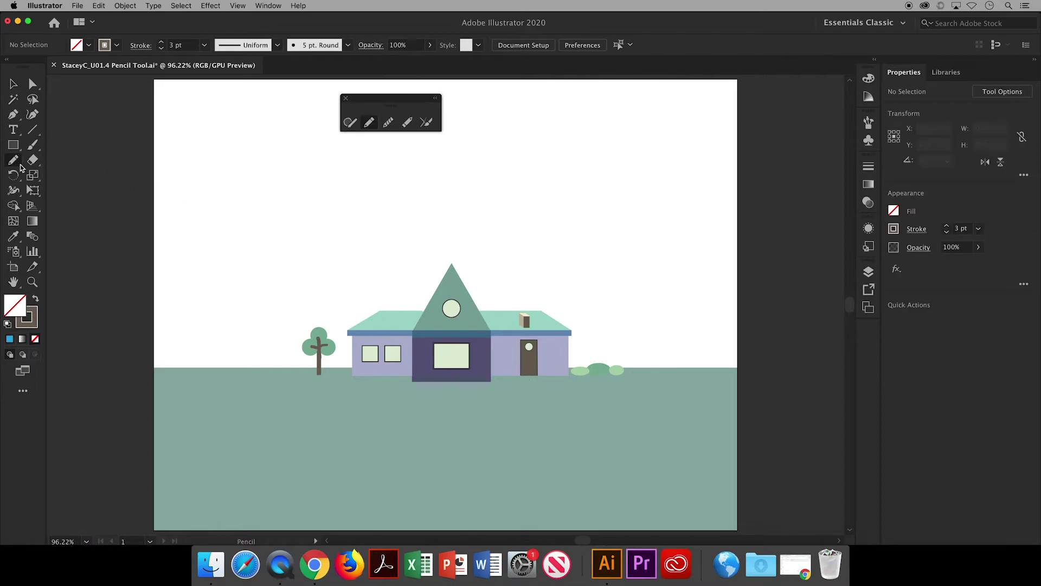
{"action": "key", "text": "Return"}
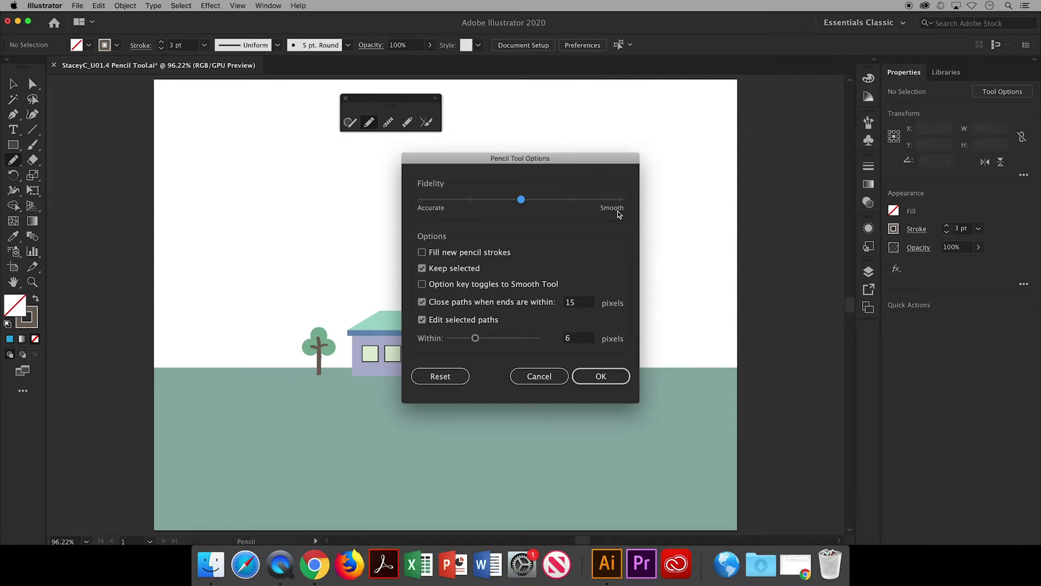
{"action": "left_click_drag", "start_coordinate": [523, 202], "coordinate": [434, 202]}
Pencil two wavy path edges from the door down the lawn, testing smoothest fidelity.
{"action": "left_click", "coordinate": [589, 374]}
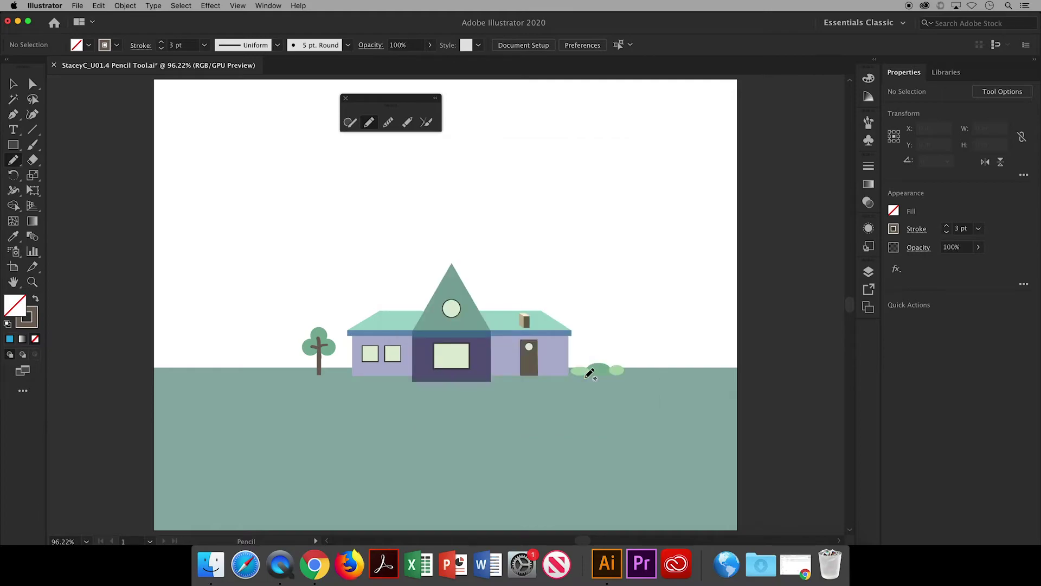
{"action": "mouse_move", "coordinate": [526, 371]}
{"action": "left_mouse_down"}
{"action": "mouse_move", "coordinate": [559, 429]}
{"action": "mouse_move", "coordinate": [552, 463]}
{"action": "mouse_move", "coordinate": [496, 498]}
{"action": "mouse_move", "coordinate": [470, 532]}
{"action": "left_mouse_up"}
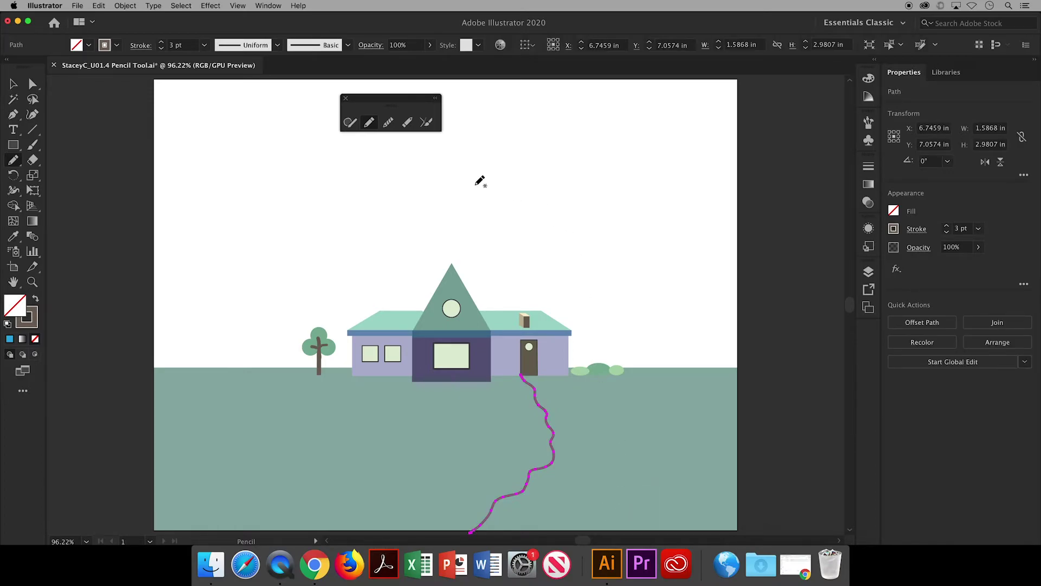
{"action": "key", "text": "Return"}
{"action": "left_click_drag", "start_coordinate": [423, 201], "coordinate": [632, 220]}
{"action": "left_click", "coordinate": [607, 380]}
{"action": "mouse_move", "coordinate": [539, 375]}
{"action": "left_mouse_down"}
{"action": "mouse_move", "coordinate": [582, 480]}
{"action": "mouse_move", "coordinate": [574, 510]}
{"action": "mouse_move", "coordinate": [548, 533]}
{"action": "left_mouse_up"}
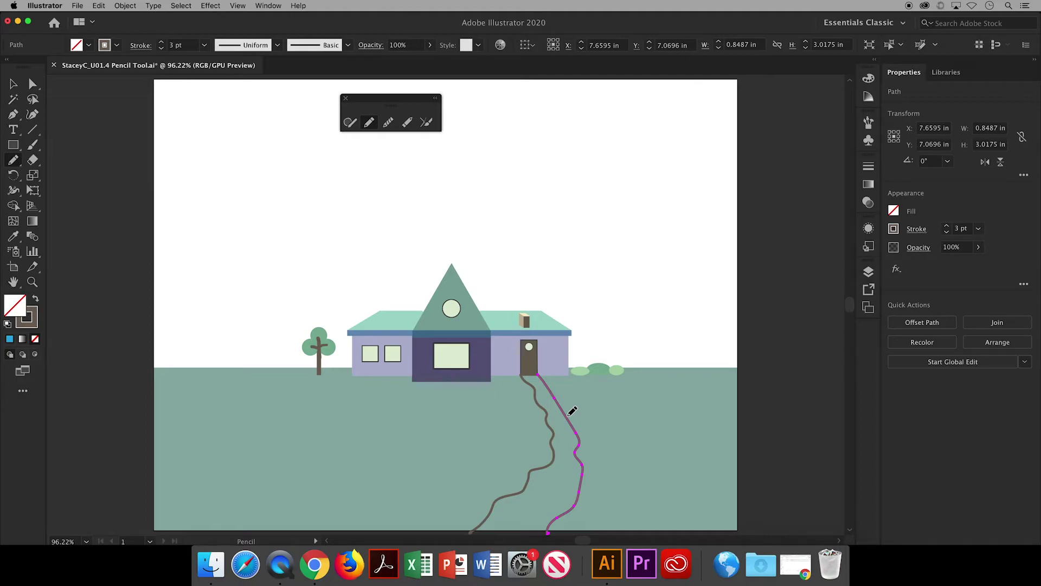
Undo, reset fidelity to the middle, and redraw both edges plus a line under the door.
{"action": "key", "text": "super+z"}
{"action": "key", "text": "super+z"}
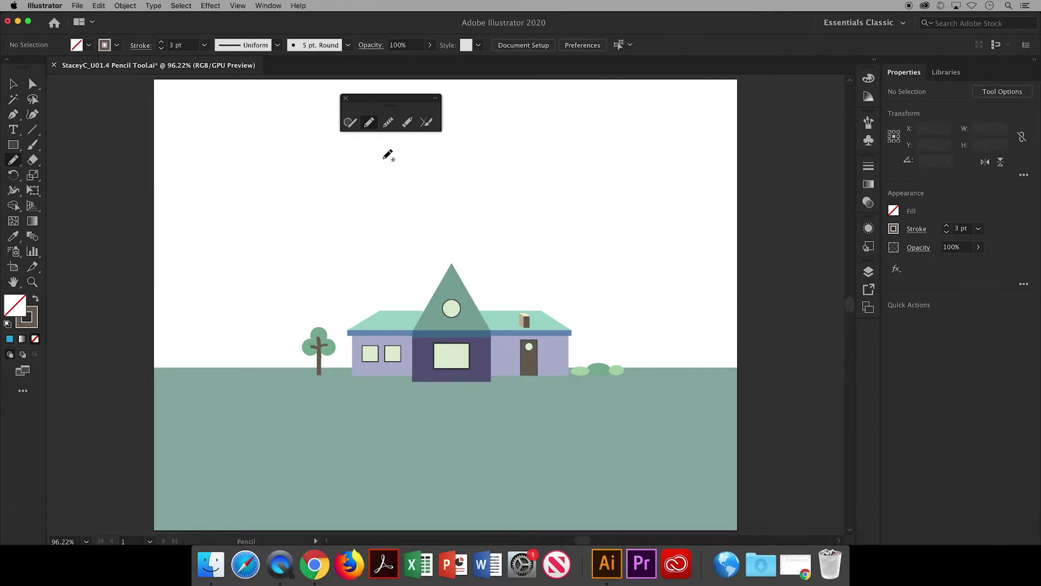
{"action": "key", "text": "Return"}
{"action": "left_click_drag", "start_coordinate": [620, 202], "coordinate": [521, 202]}
{"action": "left_click", "coordinate": [590, 376]}
{"action": "mouse_move", "coordinate": [526, 383]}
{"action": "left_mouse_down"}
{"action": "mouse_move", "coordinate": [546, 453]}
{"action": "mouse_move", "coordinate": [480, 531]}
{"action": "left_mouse_up"}
{"action": "mouse_move", "coordinate": [542, 377]}
{"action": "left_mouse_down"}
{"action": "mouse_move", "coordinate": [580, 442]}
{"action": "mouse_move", "coordinate": [585, 492]}
{"action": "mouse_move", "coordinate": [565, 532]}
{"action": "left_mouse_up"}
{"action": "left_click_drag", "start_coordinate": [524, 374], "coordinate": [539, 375]}
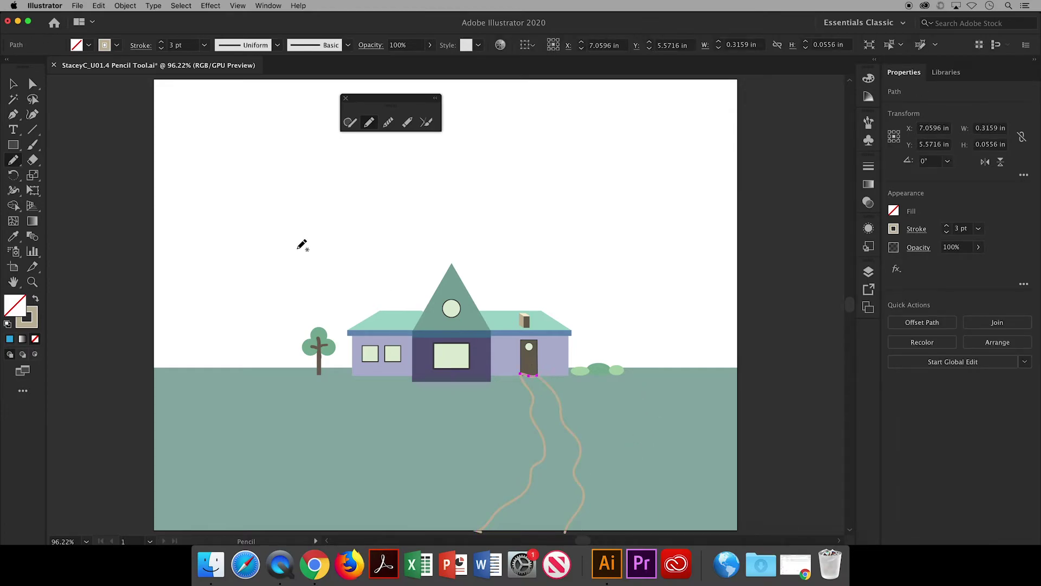
Join the two path edges together at the door with the Join tool.
{"action": "key", "text": "v"}
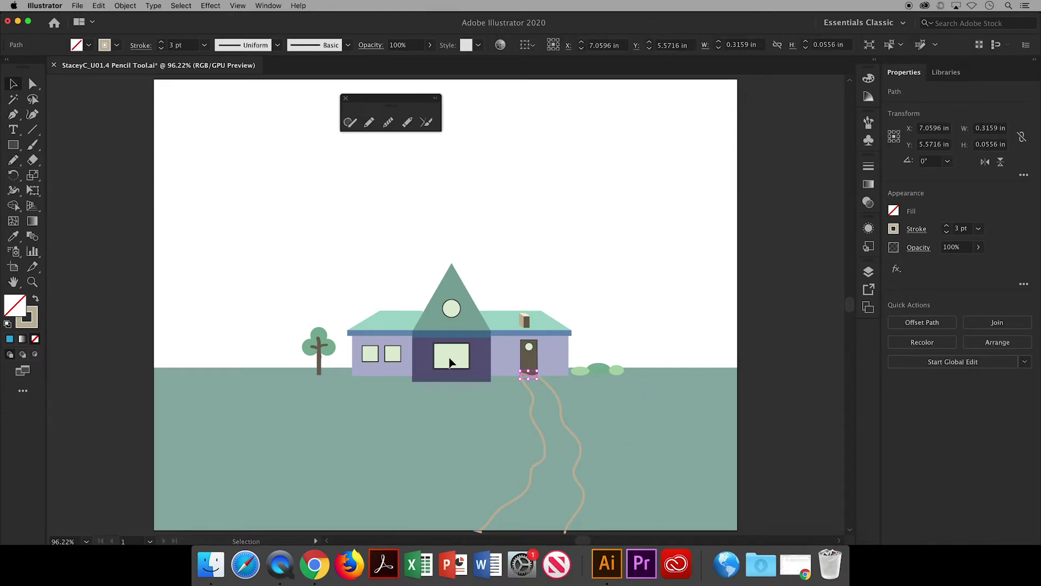
{"action": "left_click", "coordinate": [530, 393], "text": "shift"}
{"action": "left_click", "coordinate": [427, 123]}
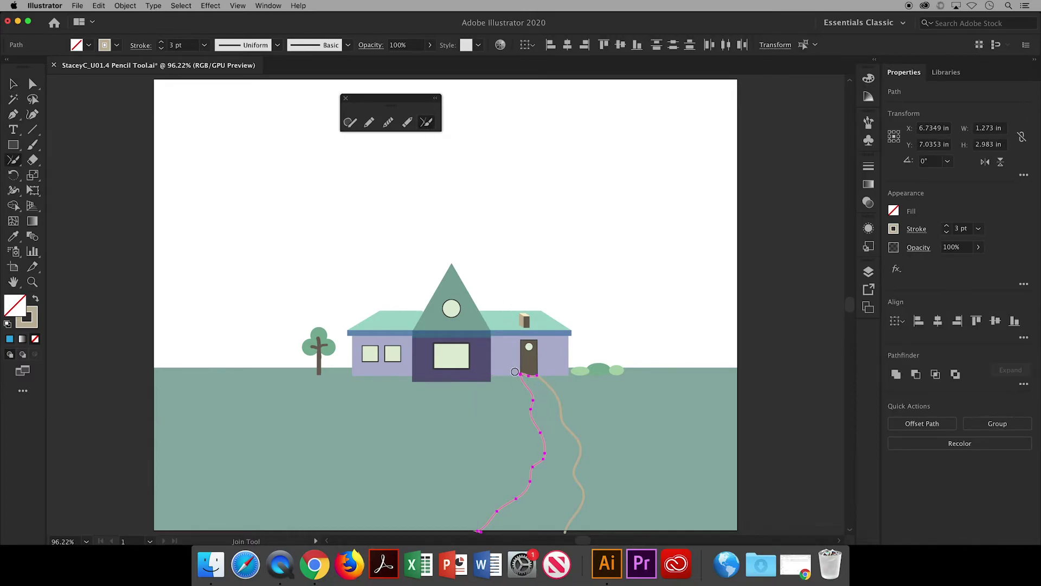
{"action": "left_click_drag", "start_coordinate": [522, 375], "coordinate": [548, 371]}
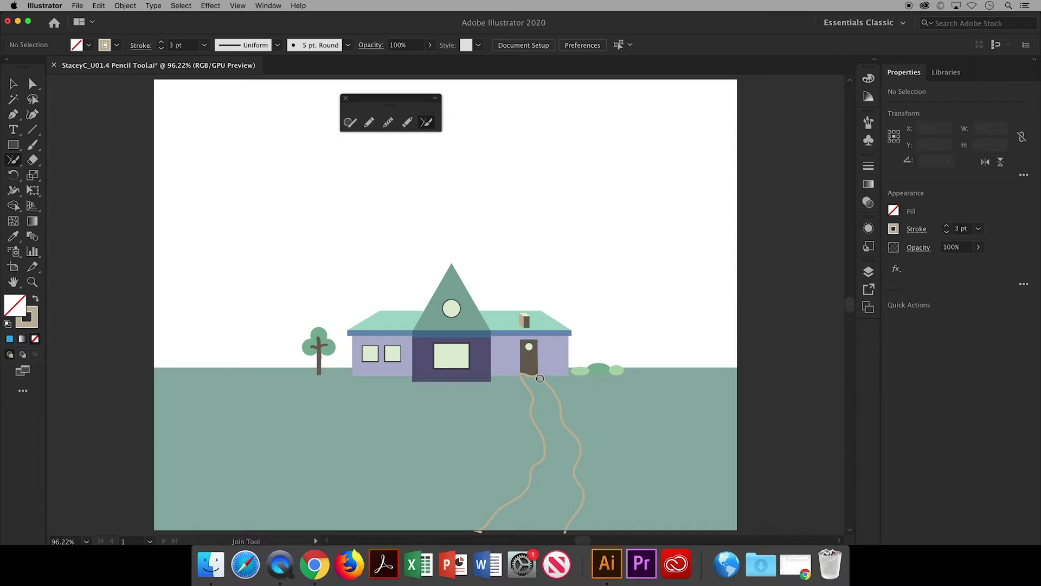
{"action": "key", "text": "v"}
{"action": "left_click", "coordinate": [562, 400]}
Close the path's bottom with a pencil line and fill the winding path brown.
{"action": "left_click", "coordinate": [369, 122]}
{"action": "left_click_drag", "start_coordinate": [480, 529], "coordinate": [565, 531]}
{"action": "scroll", "coordinate": [564, 511], "scroll_direction": "down", "scroll_amount": 1}
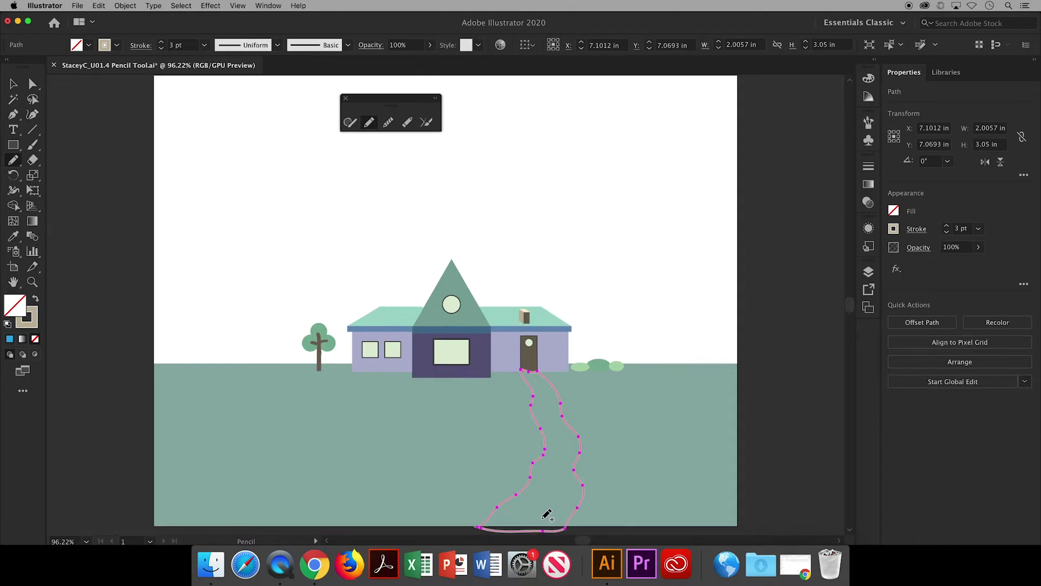
{"action": "key", "text": "v"}
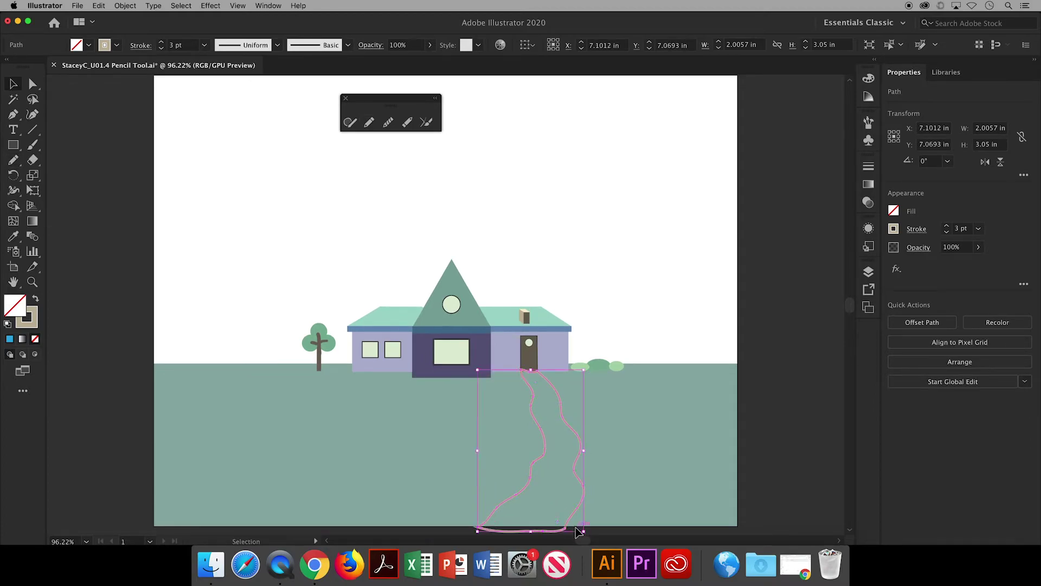
{"action": "left_click", "coordinate": [88, 45]}
{"action": "left_click", "coordinate": [35, 134]}
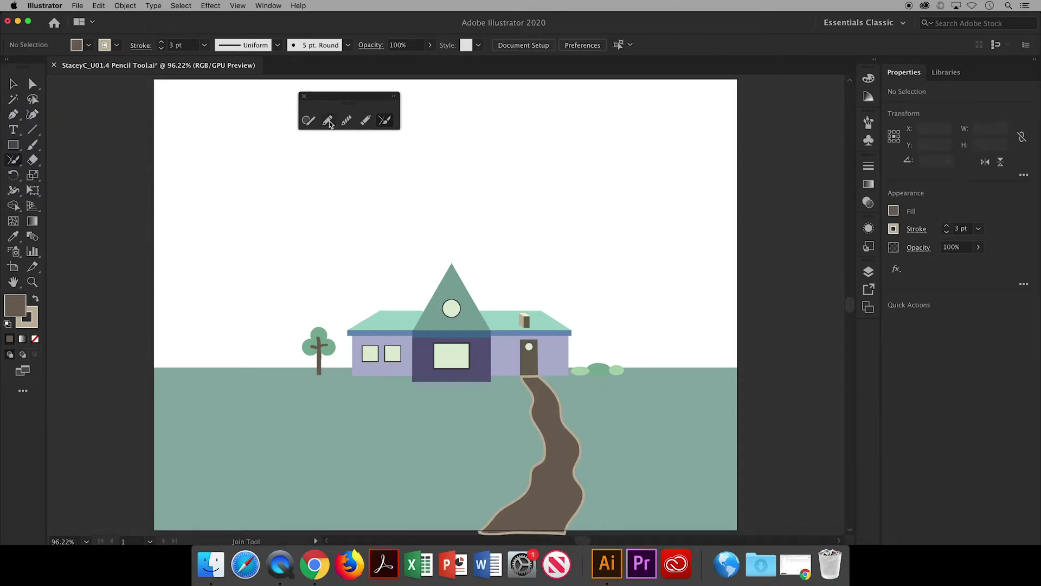
Set fill to None and stroke to blue, then pencil the pond outline in the lower-left grass.
{"action": "left_click", "coordinate": [328, 120]}
{"action": "left_click", "coordinate": [89, 46]}
{"action": "left_click", "coordinate": [9, 67]}
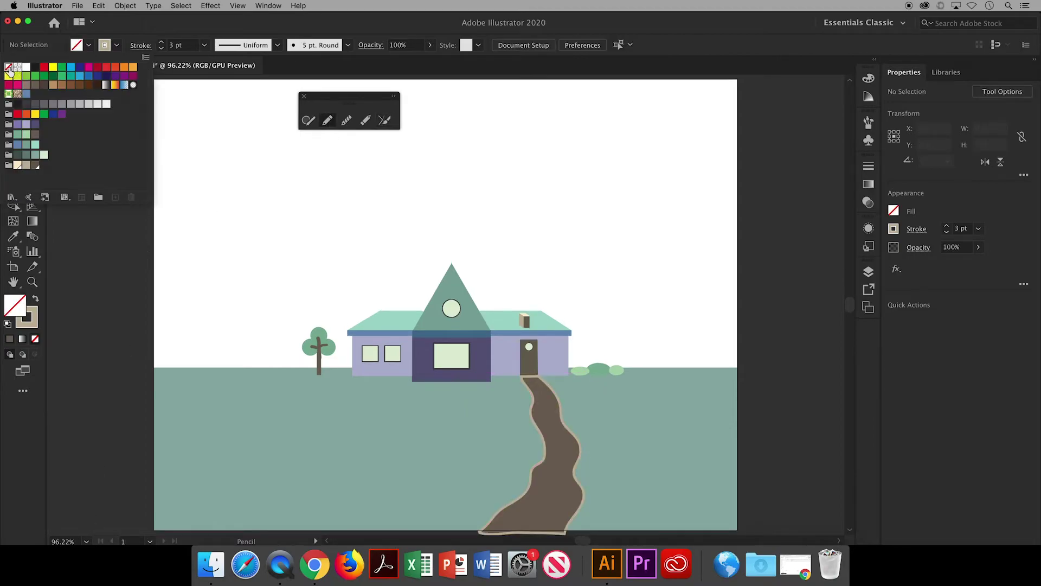
{"action": "left_click", "coordinate": [88, 45]}
{"action": "left_click", "coordinate": [18, 91]}
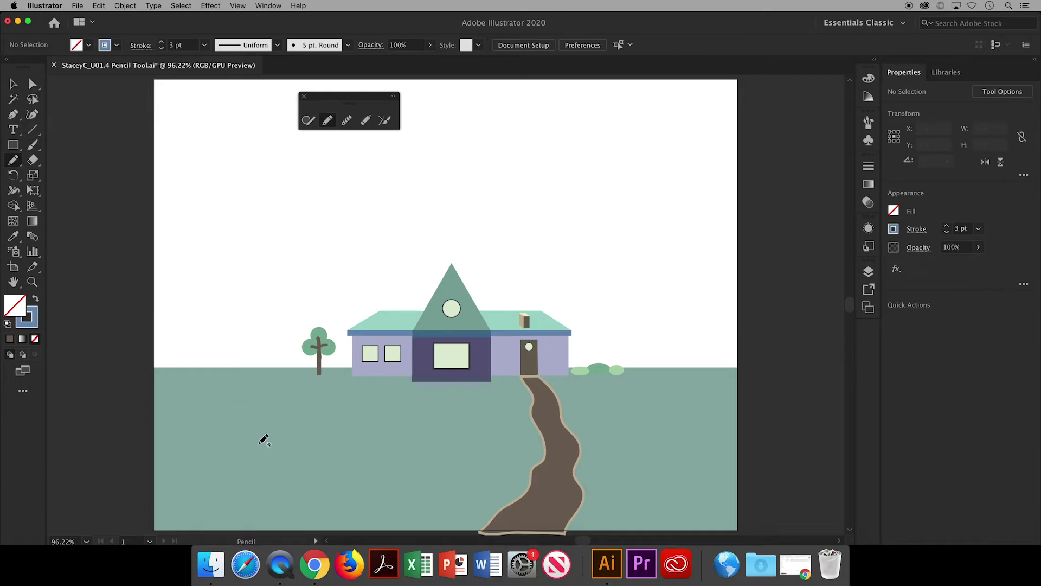
{"action": "mouse_move", "coordinate": [234, 448]}
{"action": "left_mouse_down"}
{"action": "mouse_move", "coordinate": [258, 415]}
{"action": "mouse_move", "coordinate": [295, 407]}
{"action": "mouse_move", "coordinate": [352, 423]}
{"action": "mouse_move", "coordinate": [369, 446]}
{"action": "mouse_move", "coordinate": [362, 475]}
{"action": "mouse_move", "coordinate": [312, 495]}
{"action": "mouse_move", "coordinate": [245, 491]}
{"action": "mouse_move", "coordinate": [230, 449]}
{"action": "mouse_move", "coordinate": [248, 491]}
{"action": "mouse_move", "coordinate": [321, 501]}
{"action": "mouse_move", "coordinate": [356, 480]}
{"action": "left_mouse_up"}
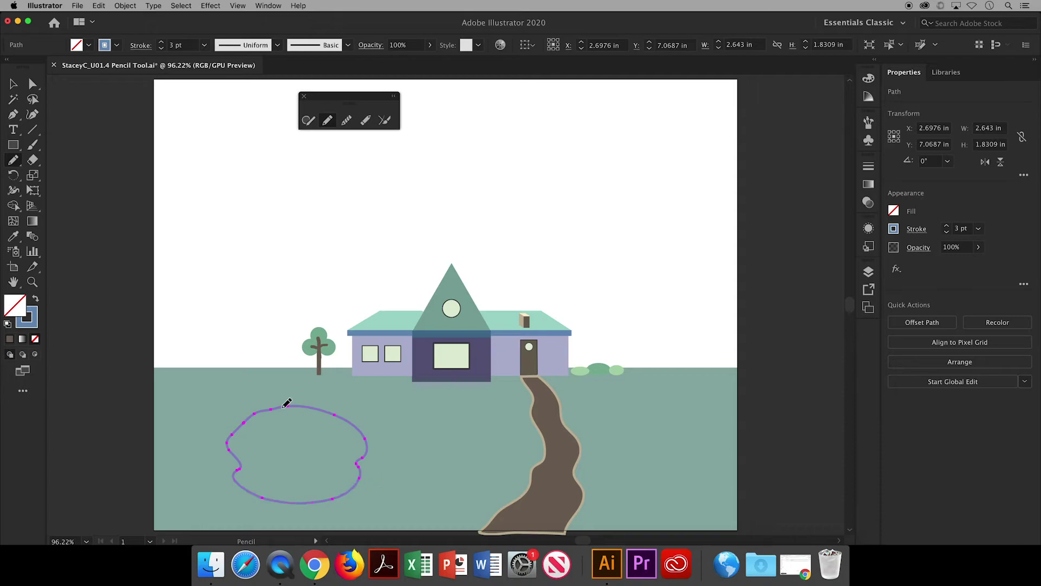
Smooth the pond outline's upper-left, left and right edges and redraw its left side.
{"action": "left_click", "coordinate": [346, 120]}
{"action": "left_click_drag", "start_coordinate": [233, 435], "coordinate": [260, 414]}
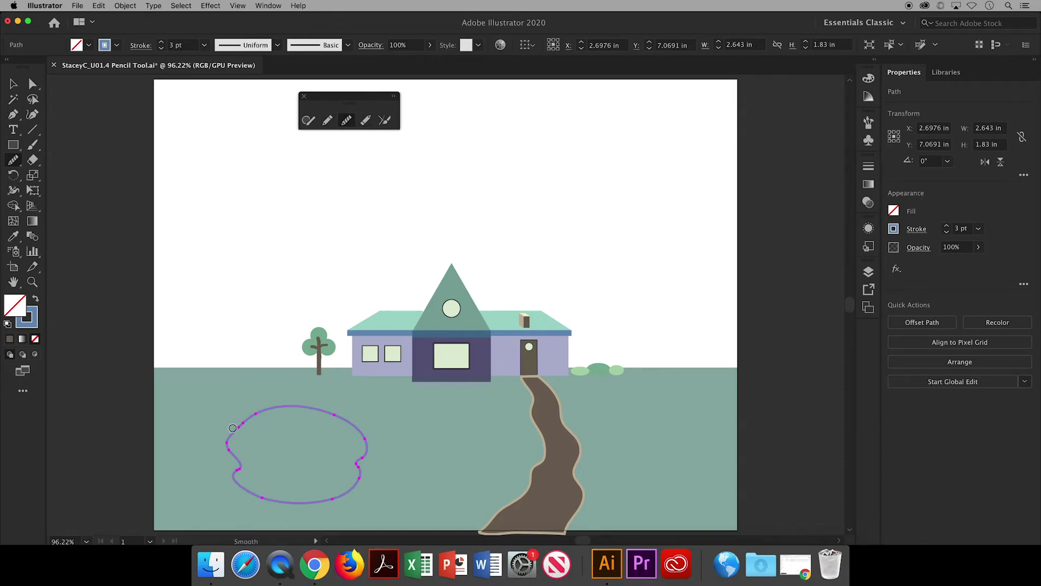
{"action": "left_click_drag", "start_coordinate": [236, 453], "coordinate": [230, 437]}
{"action": "left_click_drag", "start_coordinate": [360, 457], "coordinate": [360, 480]}
{"action": "key", "text": "n"}
{"action": "left_click_drag", "start_coordinate": [230, 444], "coordinate": [241, 462]}
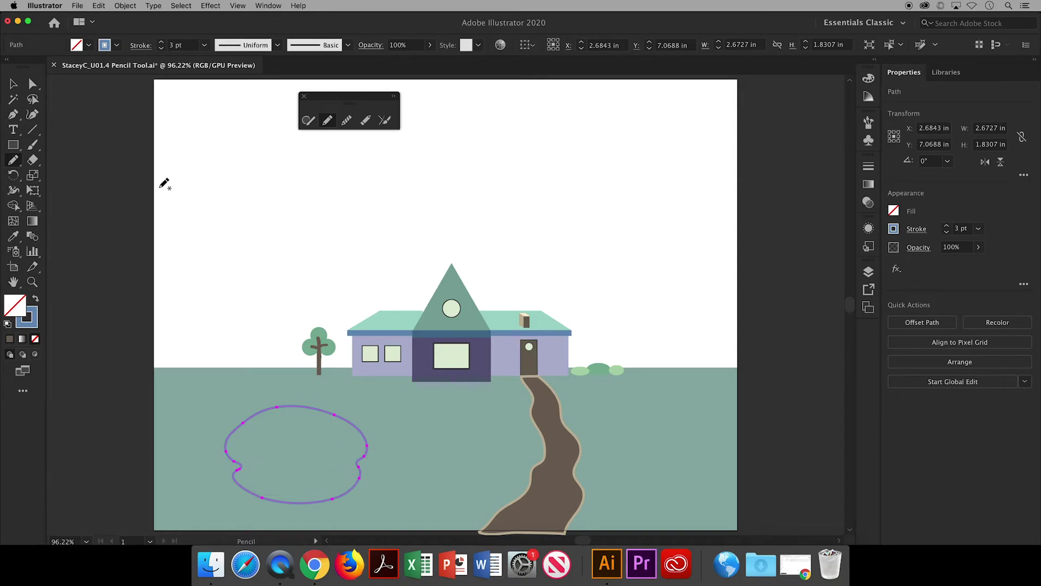
Flatten and widen the pond with selection handles, then pencil an arc along its top edge.
{"action": "left_click", "coordinate": [13, 85]}
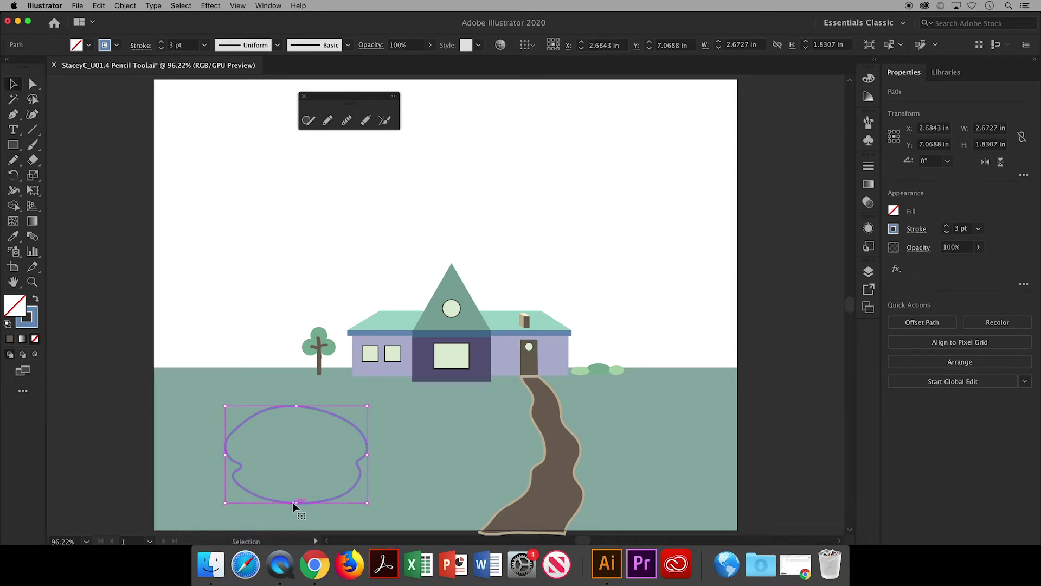
{"action": "left_click_drag", "start_coordinate": [297, 503], "coordinate": [297, 484]}
{"action": "left_click_drag", "start_coordinate": [296, 405], "coordinate": [296, 414]}
{"action": "left_click_drag", "start_coordinate": [367, 449], "coordinate": [413, 450]}
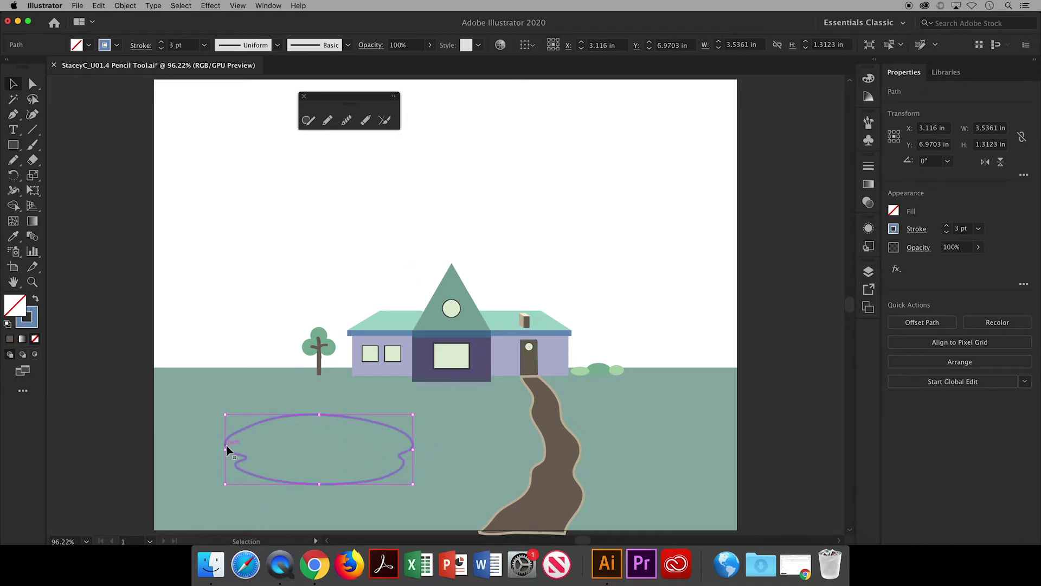
{"action": "left_click_drag", "start_coordinate": [228, 449], "coordinate": [211, 452]}
{"action": "left_click_drag", "start_coordinate": [319, 484], "coordinate": [314, 493]}
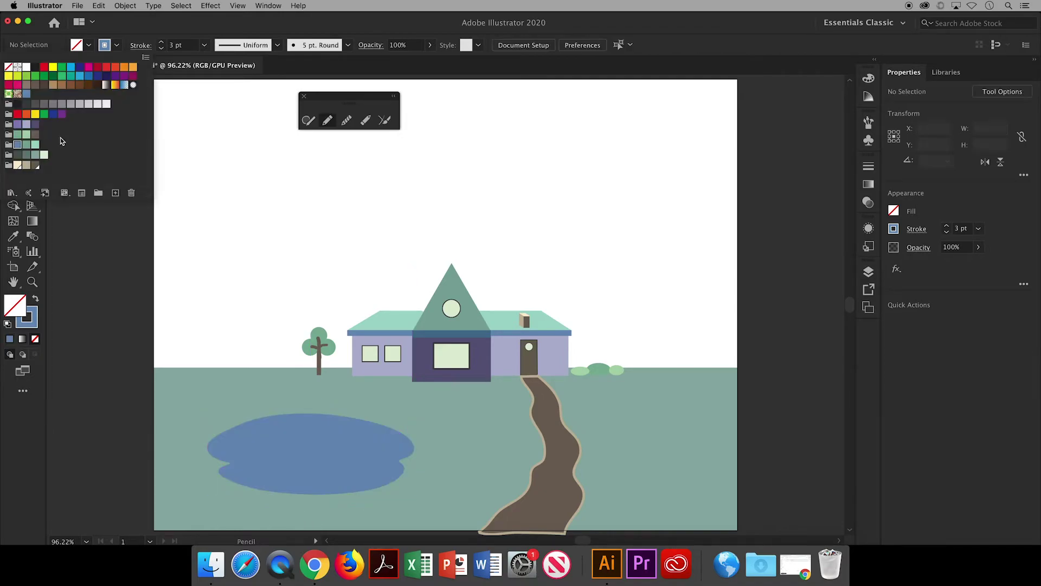
{"action": "mouse_move", "coordinate": [211, 438]}
{"action": "left_mouse_down"}
{"action": "mouse_move", "coordinate": [250, 424]}
{"action": "mouse_move", "coordinate": [342, 414]}
{"action": "left_mouse_up"}
{"action": "left_click_drag", "start_coordinate": [342, 414], "coordinate": [414, 436]}
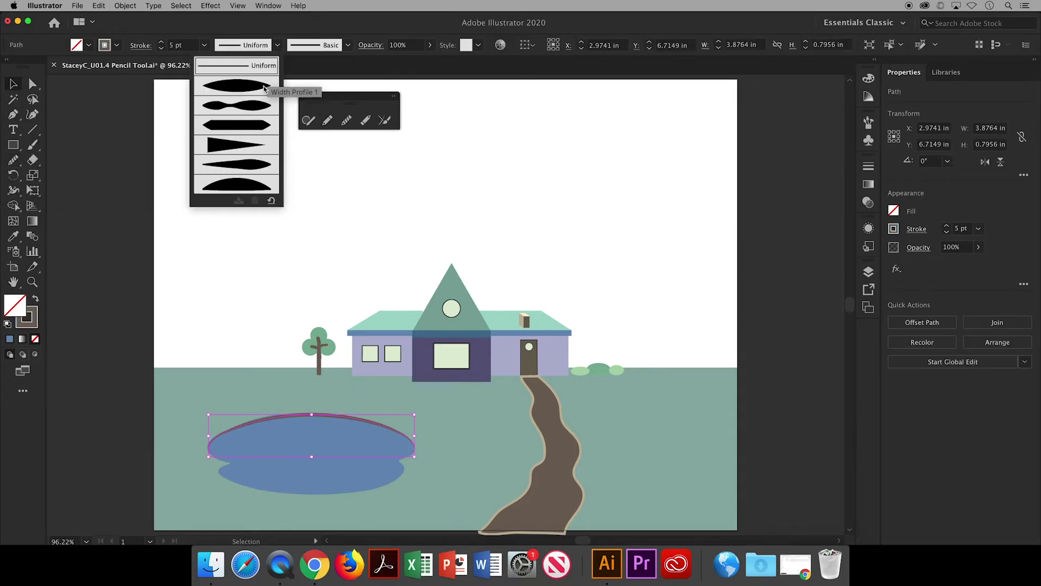
Give the pond's top arc a tapered width profile.
{"action": "left_click", "coordinate": [265, 89]}
{"action": "key", "text": "super+shift+a"}
{"action": "scroll", "coordinate": [225, 474], "scroll_direction": "up", "scroll_amount": 5}
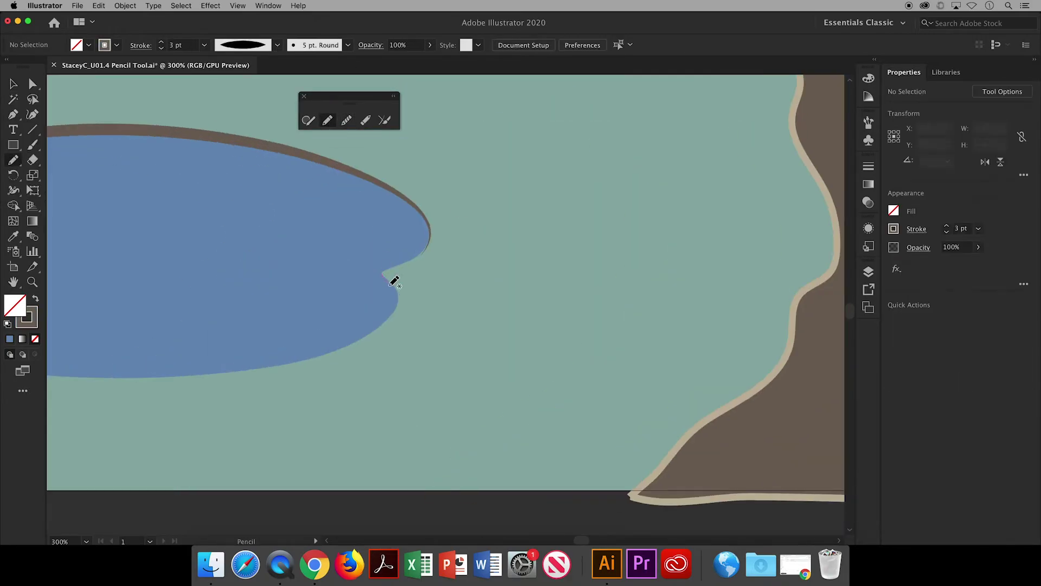
{"action": "key", "text": "super+shift+a"}
{"action": "key", "text": "super+minus"}
{"action": "key", "text": "super+minus"}
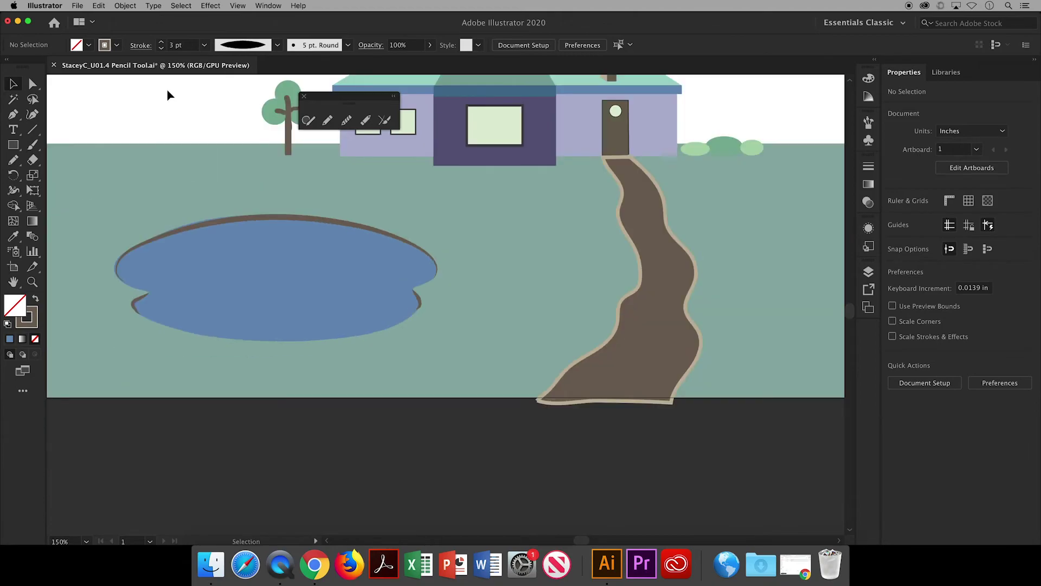
{"action": "key", "text": "n"}
Pencil light highlight arcs along the pond's top and bottom, stretching the bottom one wider.
{"action": "left_click_drag", "start_coordinate": [149, 249], "coordinate": [418, 259]}
{"action": "mouse_move", "coordinate": [166, 305]}
{"action": "left_mouse_down"}
{"action": "mouse_move", "coordinate": [386, 304]}
{"action": "mouse_move", "coordinate": [156, 302]}
{"action": "left_mouse_up"}
{"action": "key", "text": "v"}
{"action": "left_click_drag", "start_coordinate": [386, 302], "coordinate": [404, 304]}
{"action": "left_click", "coordinate": [364, 359]}
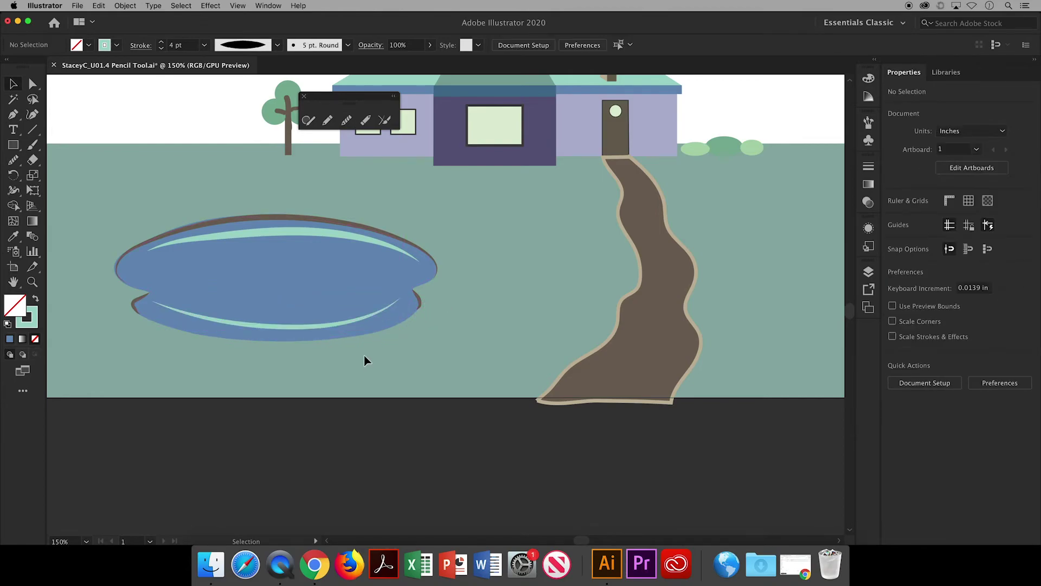
{"action": "key", "text": "super+0"}
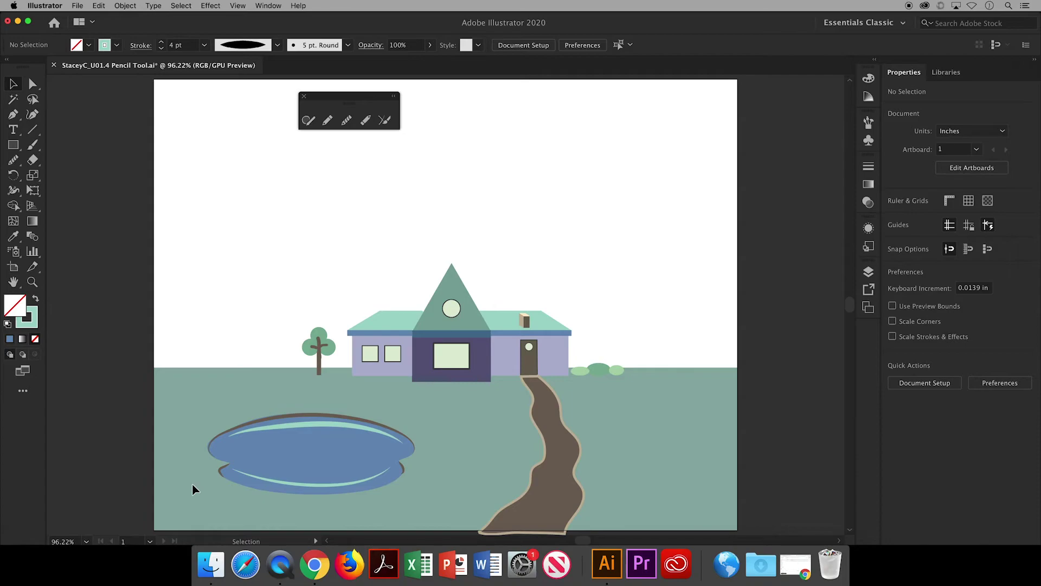
Group the pond with its two highlight lines and make the group slightly shorter.
{"action": "left_click", "coordinate": [259, 439]}
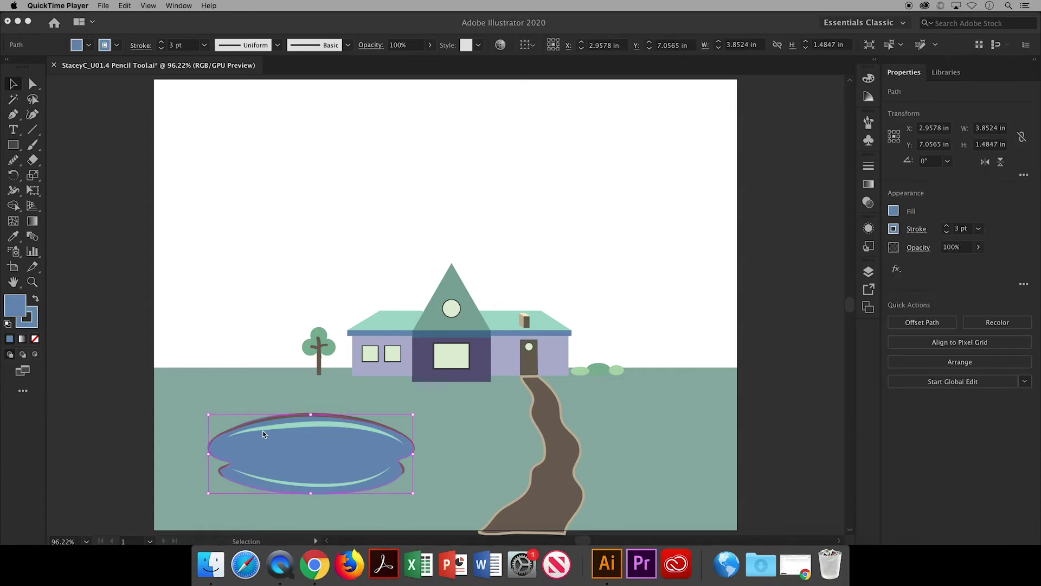
{"action": "left_click", "coordinate": [268, 418]}
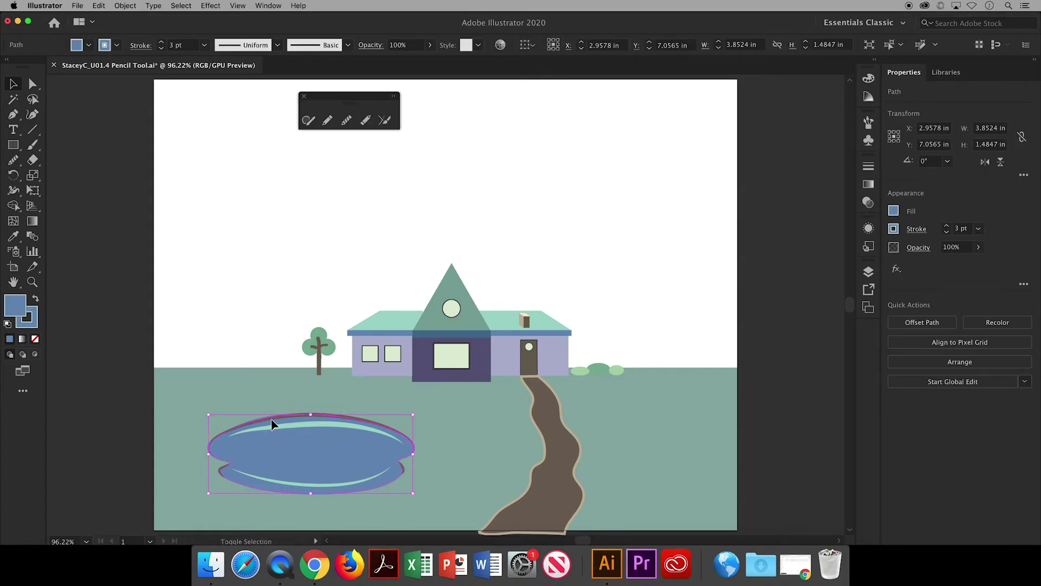
{"action": "left_click", "coordinate": [272, 429], "text": "shift"}
{"action": "left_click", "coordinate": [265, 477], "text": "shift"}
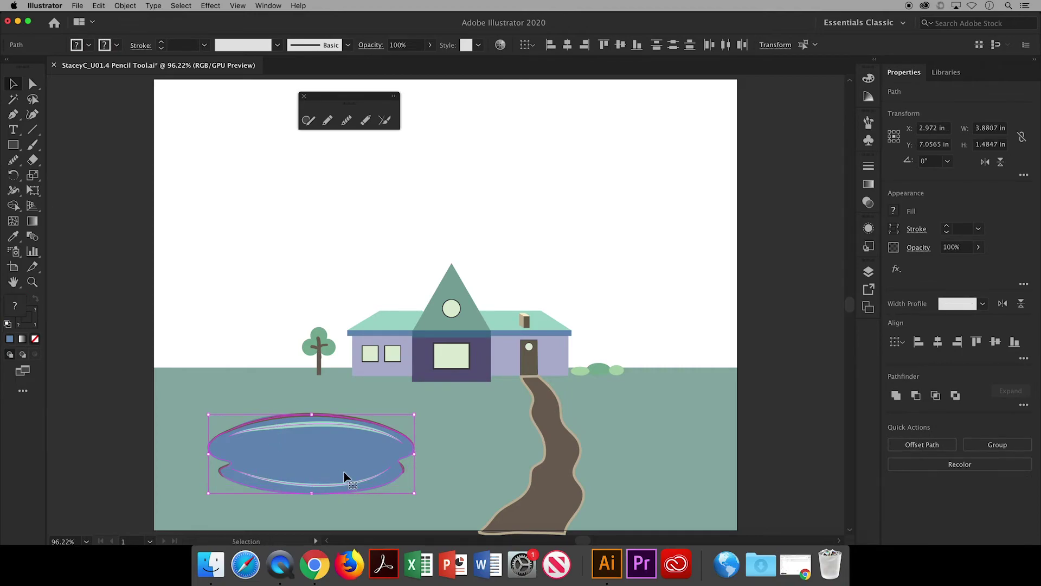
{"action": "right_click", "coordinate": [343, 491]}
{"action": "left_click", "coordinate": [391, 409]}
{"action": "left_click_drag", "start_coordinate": [312, 494], "coordinate": [316, 485]}
{"action": "left_click", "coordinate": [139, 454]}
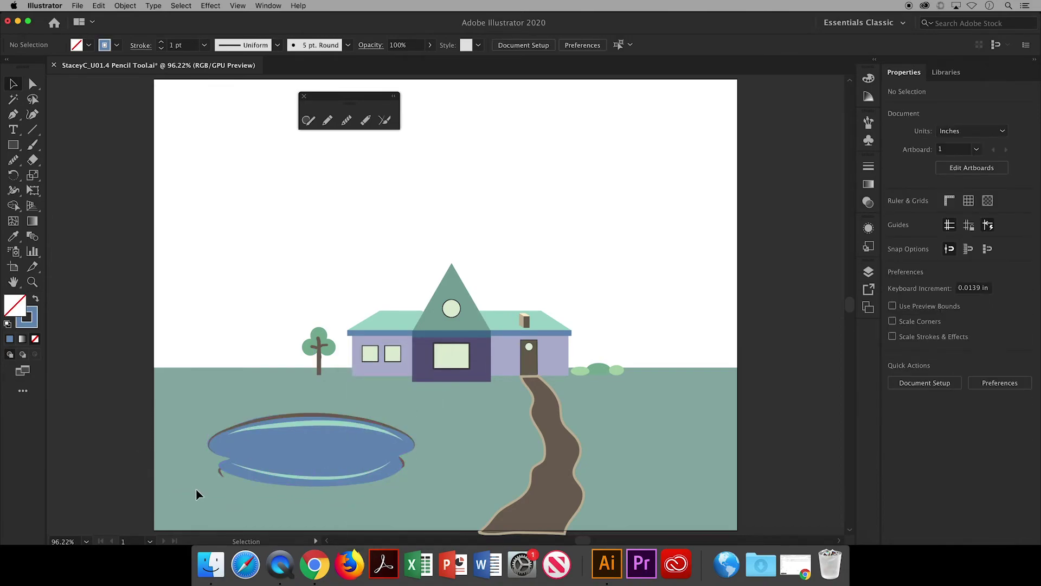
{"action": "left_click_drag", "start_coordinate": [271, 488], "coordinate": [231, 477]}
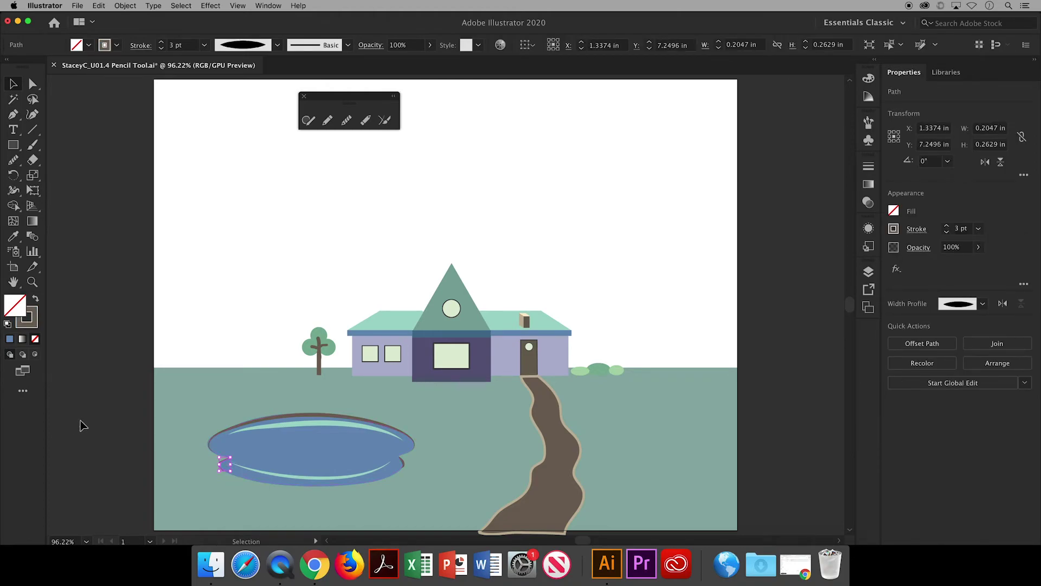
Pencil two brown trunks right of the bushes, then zoom in and add a branch.
{"action": "key", "text": "n"}
{"action": "left_click_drag", "start_coordinate": [638, 374], "coordinate": [640, 327]}
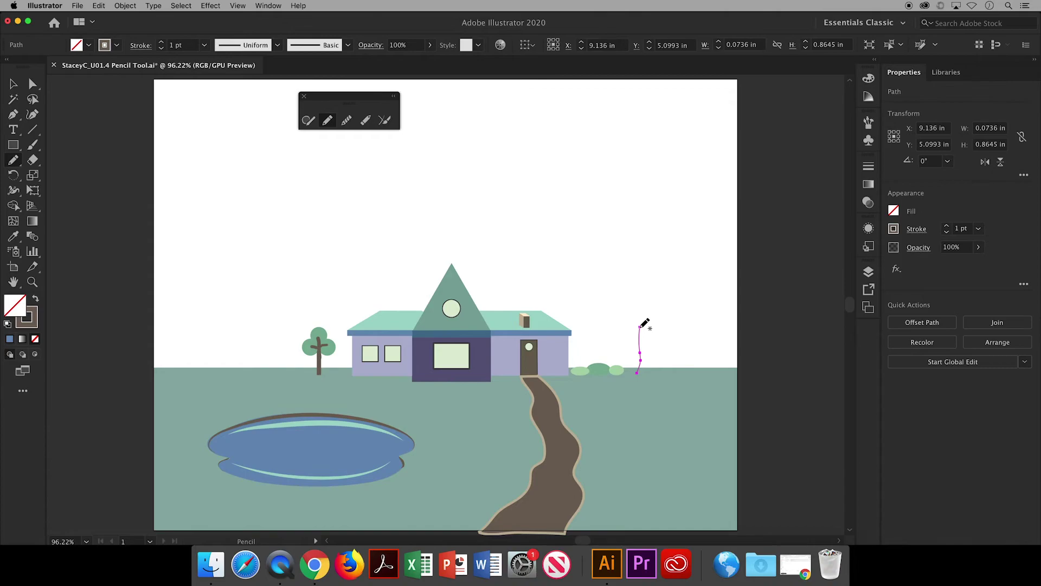
{"action": "key", "text": "ctrl+z"}
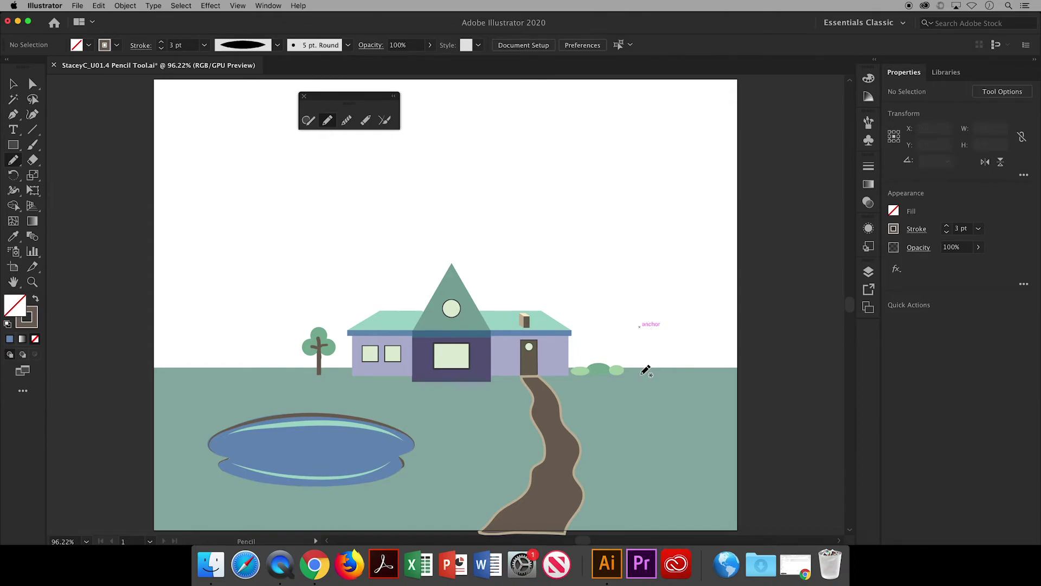
{"action": "left_click_drag", "start_coordinate": [641, 374], "coordinate": [639, 325]}
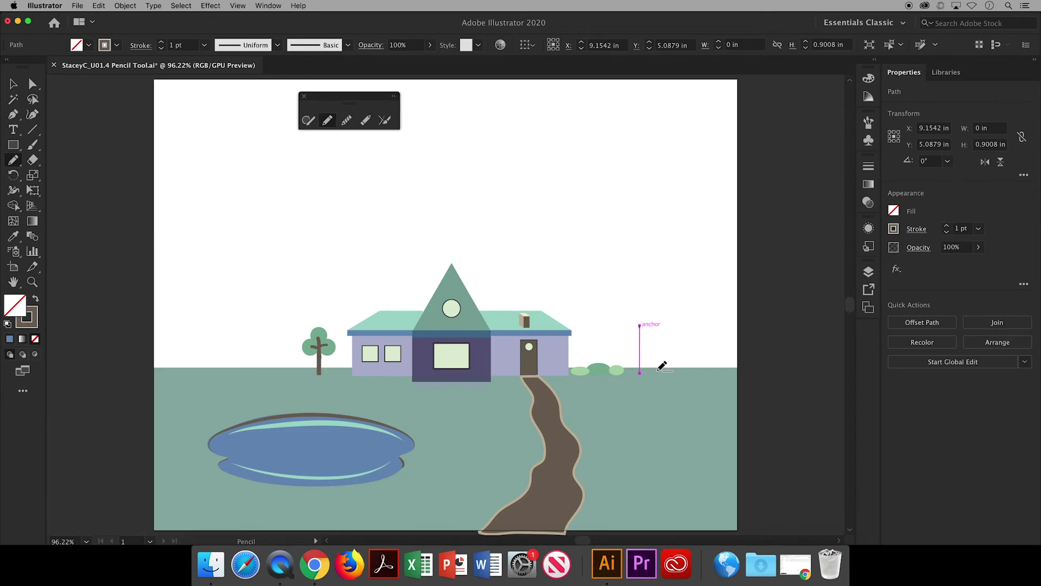
{"action": "mouse_move", "coordinate": [656, 371]}
{"action": "left_mouse_down"}
{"action": "mouse_move", "coordinate": [656, 316]}
{"action": "mouse_move", "coordinate": [640, 348]}
{"action": "mouse_move", "coordinate": [629, 328]}
{"action": "left_mouse_up"}
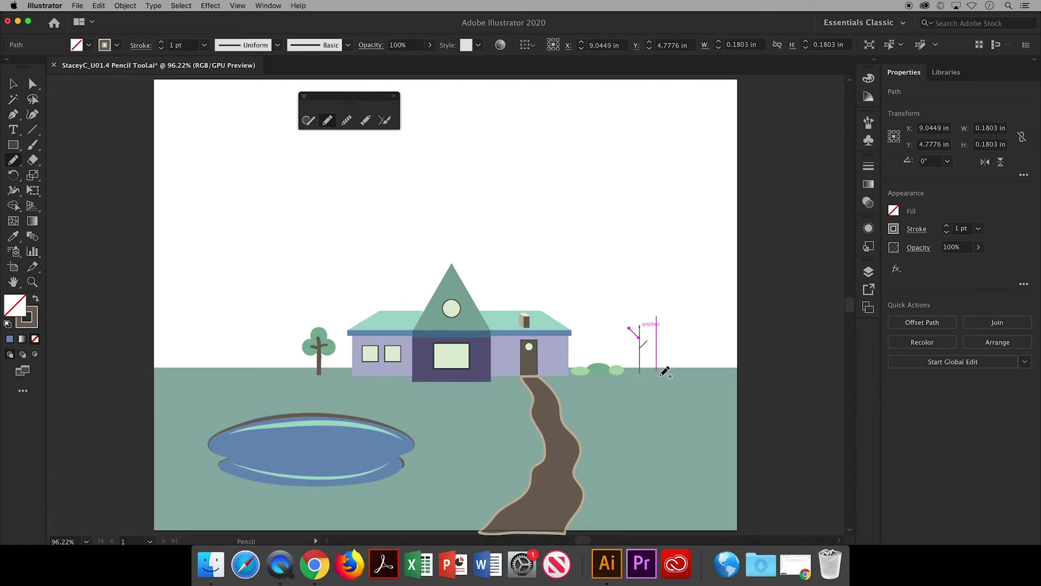
{"action": "key", "text": "super+equal"}
{"action": "key", "text": "super+equal"}
{"action": "key", "text": "super+equal"}
{"action": "key", "text": "super+equal"}
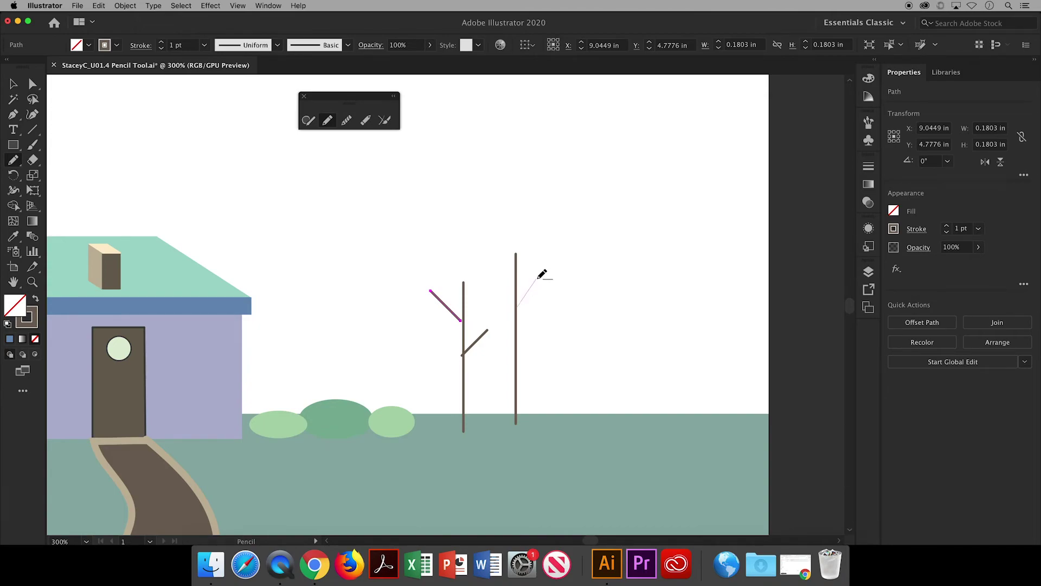
{"action": "mouse_move", "coordinate": [516, 299]}
{"action": "left_mouse_down"}
{"action": "mouse_move", "coordinate": [527, 266]}
{"action": "mouse_move", "coordinate": [544, 302]}
{"action": "mouse_move", "coordinate": [557, 304]}
{"action": "mouse_move", "coordinate": [490, 265]}
{"action": "left_mouse_up"}
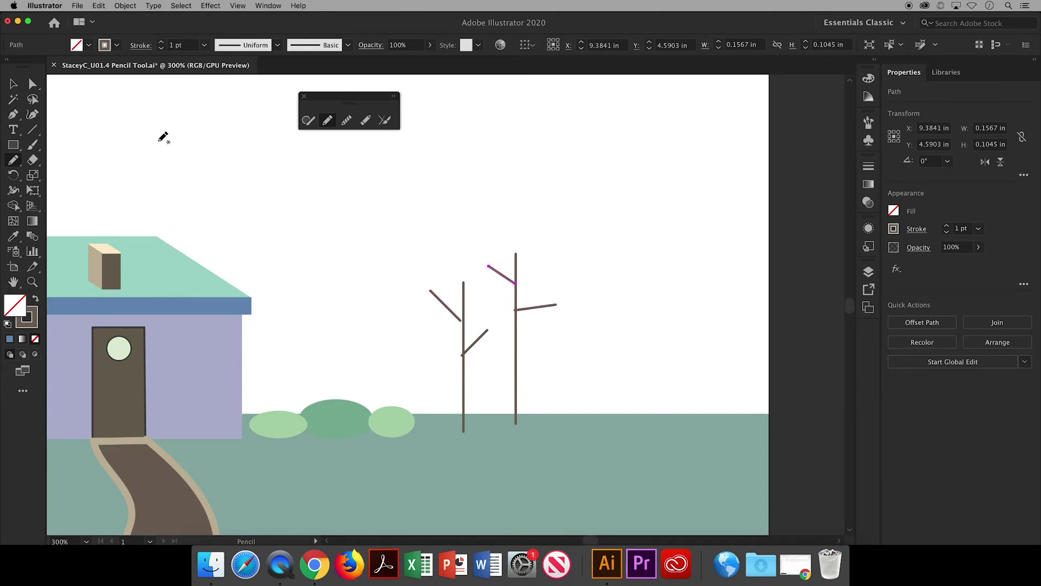
Draw a green crown around the right trunk and send it behind the trunks.
{"action": "left_click", "coordinate": [133, 126], "text": "super"}
{"action": "mouse_move", "coordinate": [489, 373]}
{"action": "left_mouse_down"}
{"action": "mouse_move", "coordinate": [526, 380]}
{"action": "mouse_move", "coordinate": [580, 287]}
{"action": "mouse_move", "coordinate": [505, 186]}
{"action": "mouse_move", "coordinate": [460, 315]}
{"action": "mouse_move", "coordinate": [488, 375]}
{"action": "left_mouse_up"}
{"action": "left_click", "coordinate": [88, 45]}
{"action": "left_click", "coordinate": [18, 134]}
{"action": "right_click", "coordinate": [516, 296]}
{"action": "left_click", "coordinate": [644, 482]}
Draw a second green crown around the left trunk and move it behind its trunk and branches.
{"action": "mouse_move", "coordinate": [430, 252]}
{"action": "left_mouse_down"}
{"action": "mouse_move", "coordinate": [425, 365]}
{"action": "mouse_move", "coordinate": [497, 371]}
{"action": "mouse_move", "coordinate": [499, 285]}
{"action": "mouse_move", "coordinate": [438, 235]}
{"action": "mouse_move", "coordinate": [419, 276]}
{"action": "left_mouse_up"}
{"action": "left_click", "coordinate": [88, 44]}
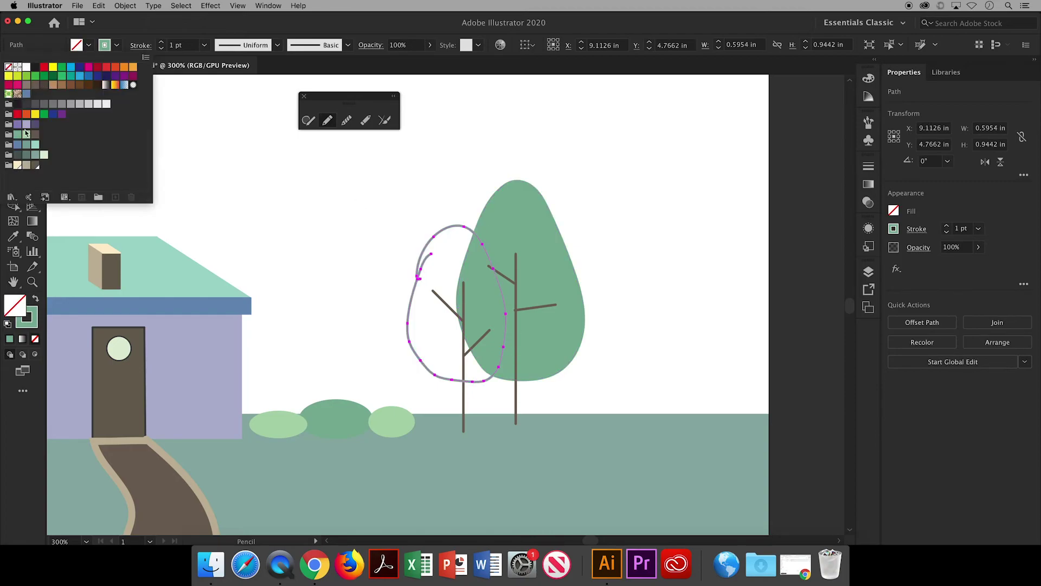
{"action": "left_click", "coordinate": [17, 135]}
{"action": "right_click", "coordinate": [485, 337]}
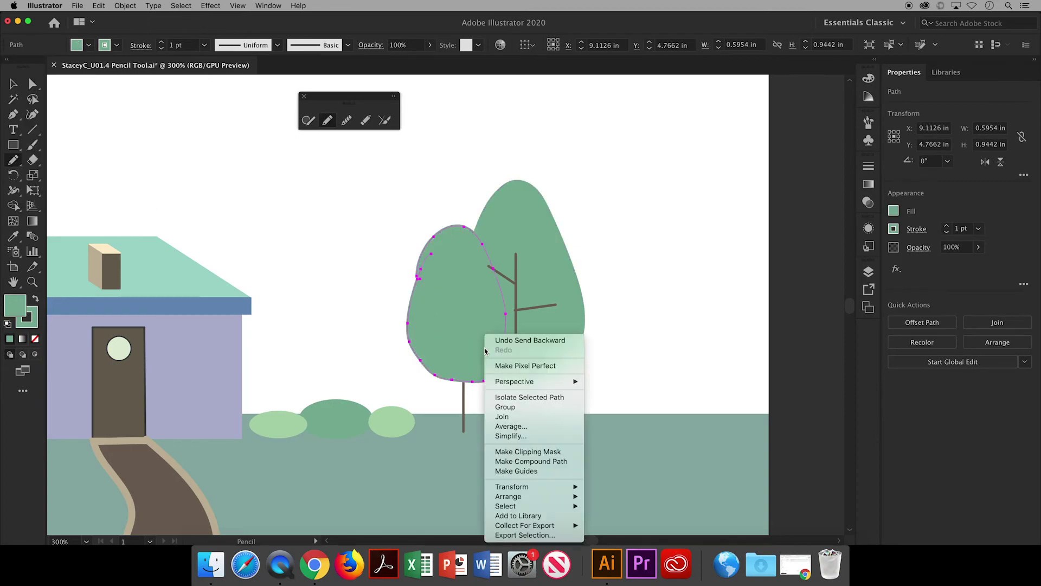
{"action": "mouse_move", "coordinate": [548, 498]}
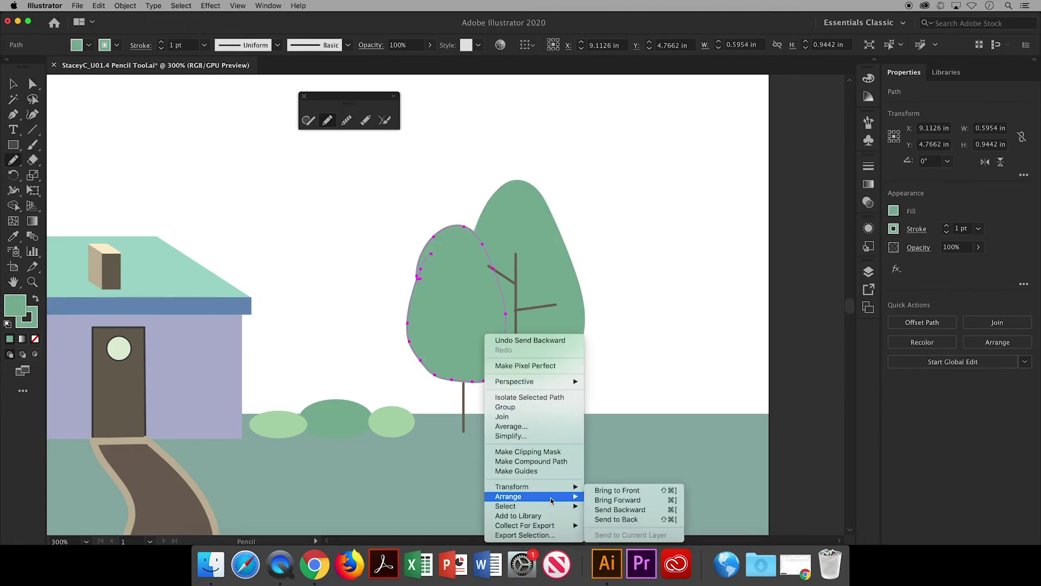
{"action": "left_click", "coordinate": [605, 519]}
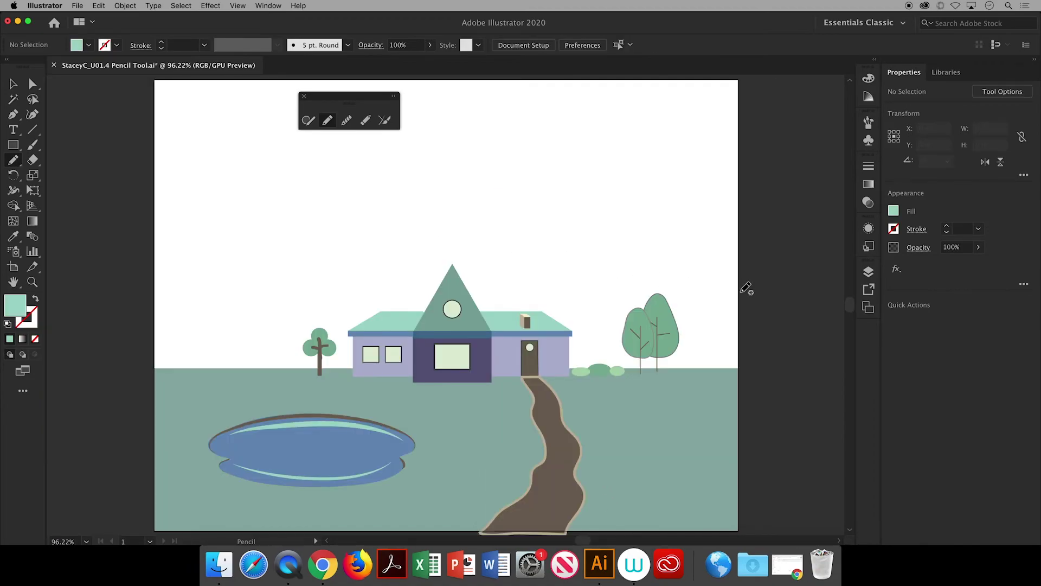
Create a new layer at the top of the Layers panel and name it Shrubs.
{"action": "left_click", "coordinate": [871, 274]}
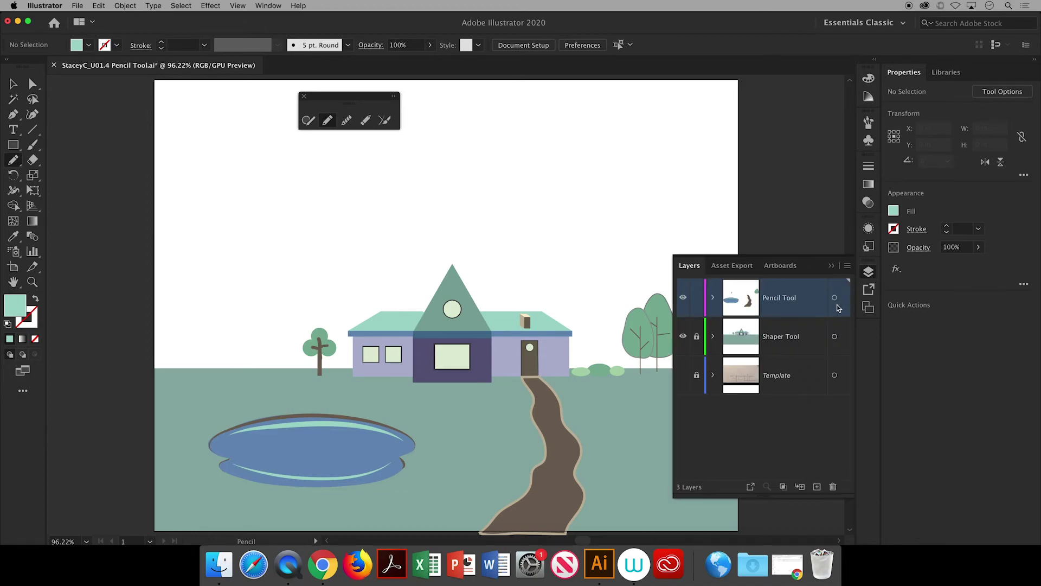
{"action": "left_click", "coordinate": [818, 487]}
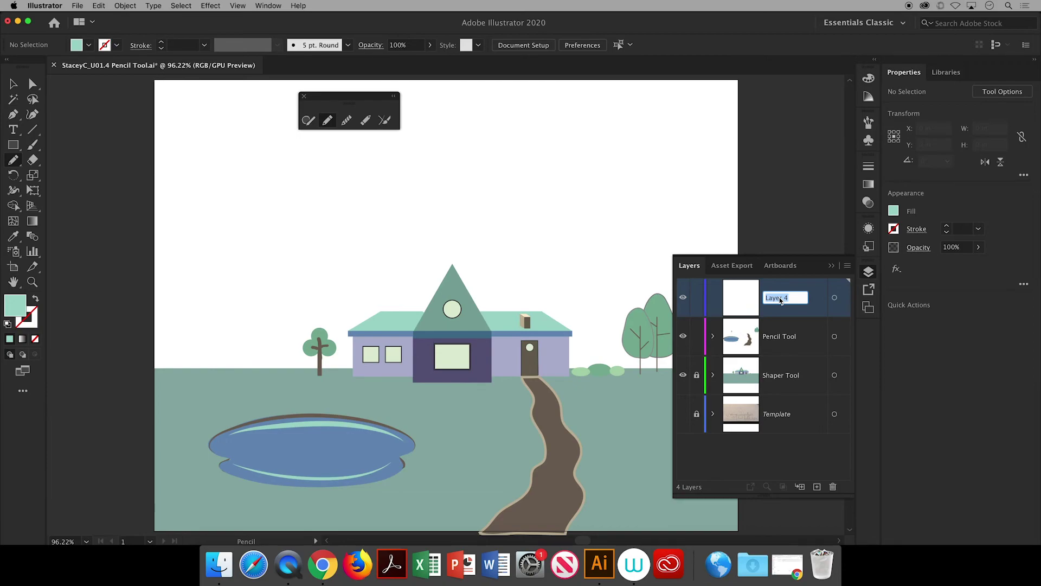
{"action": "type", "text": "Shrubs"}
{"action": "key", "text": "Return"}
Pencil shrub outlines along the left and right horizon and fill both mint green.
{"action": "left_click", "coordinate": [838, 259]}
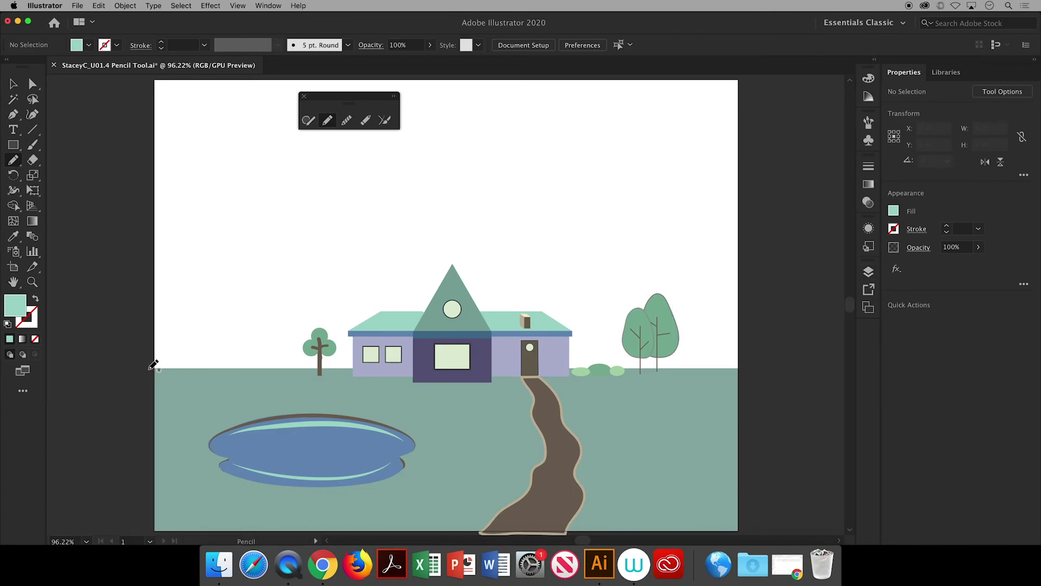
{"action": "mouse_move", "coordinate": [154, 370]}
{"action": "left_mouse_down"}
{"action": "mouse_move", "coordinate": [337, 370]}
{"action": "mouse_move", "coordinate": [359, 367]}
{"action": "mouse_move", "coordinate": [374, 348]}
{"action": "mouse_move", "coordinate": [320, 321]}
{"action": "mouse_move", "coordinate": [295, 331]}
{"action": "mouse_move", "coordinate": [210, 320]}
{"action": "mouse_move", "coordinate": [158, 326]}
{"action": "mouse_move", "coordinate": [151, 368]}
{"action": "left_mouse_up"}
{"action": "left_click", "coordinate": [88, 45]}
{"action": "left_click", "coordinate": [36, 144]}
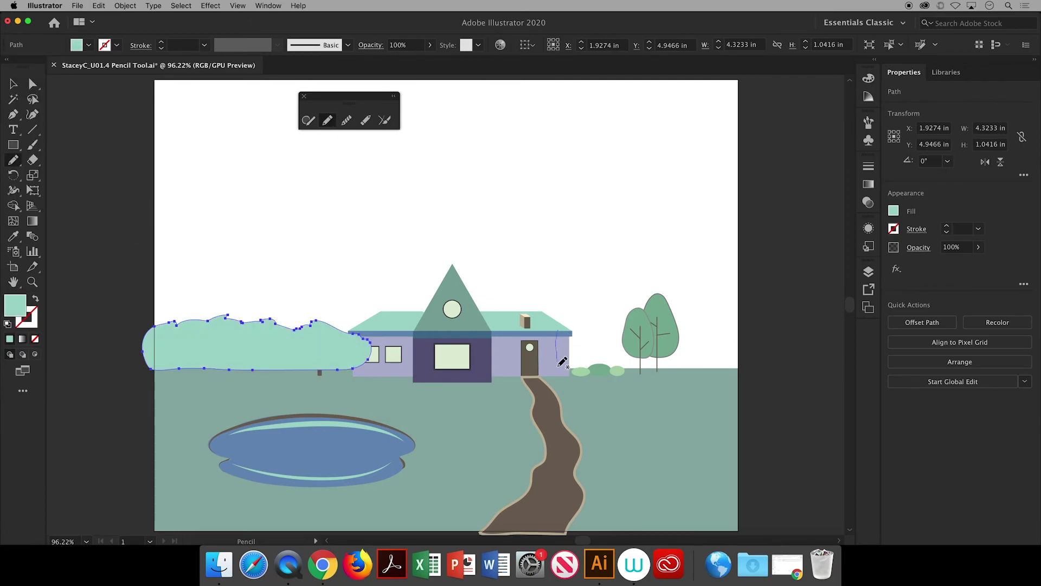
{"action": "mouse_move", "coordinate": [559, 367]}
{"action": "left_mouse_down"}
{"action": "mouse_move", "coordinate": [734, 370]}
{"action": "mouse_move", "coordinate": [740, 357]}
{"action": "mouse_move", "coordinate": [734, 309]}
{"action": "mouse_move", "coordinate": [558, 327]}
{"action": "left_mouse_up"}
{"action": "left_click", "coordinate": [88, 46]}
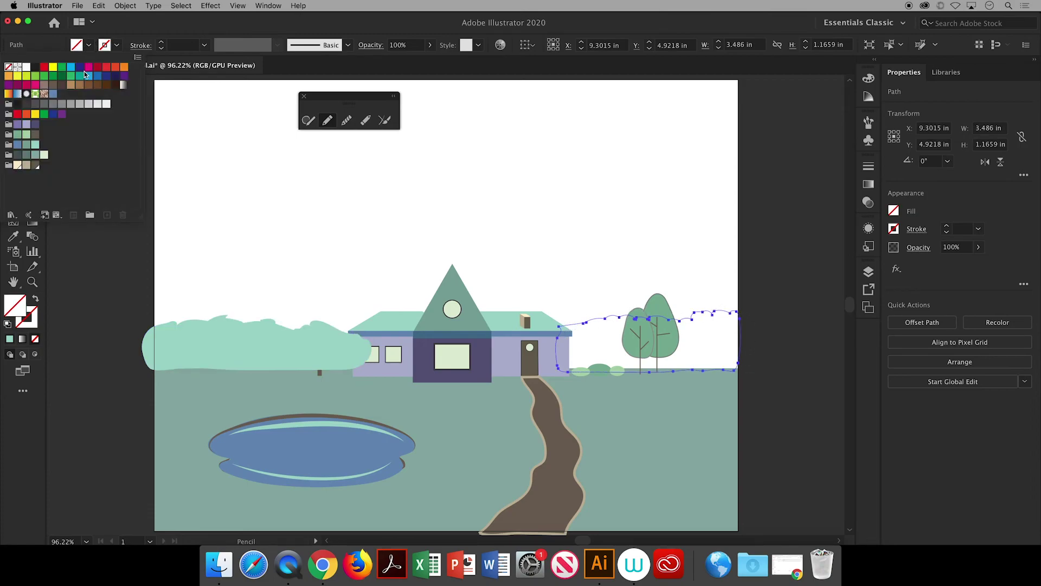
{"action": "left_click", "coordinate": [36, 144]}
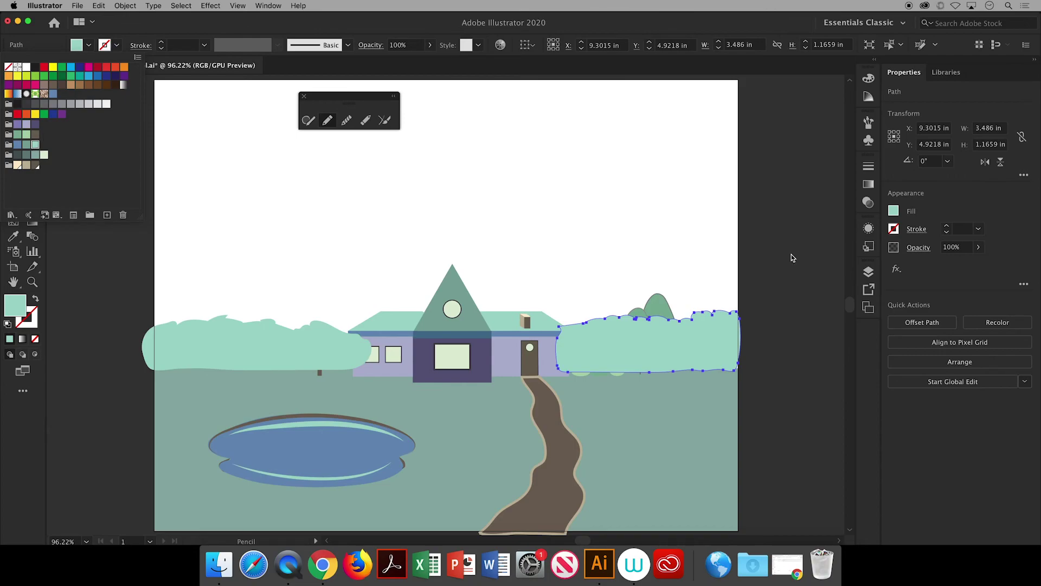
{"action": "left_click", "coordinate": [870, 273]}
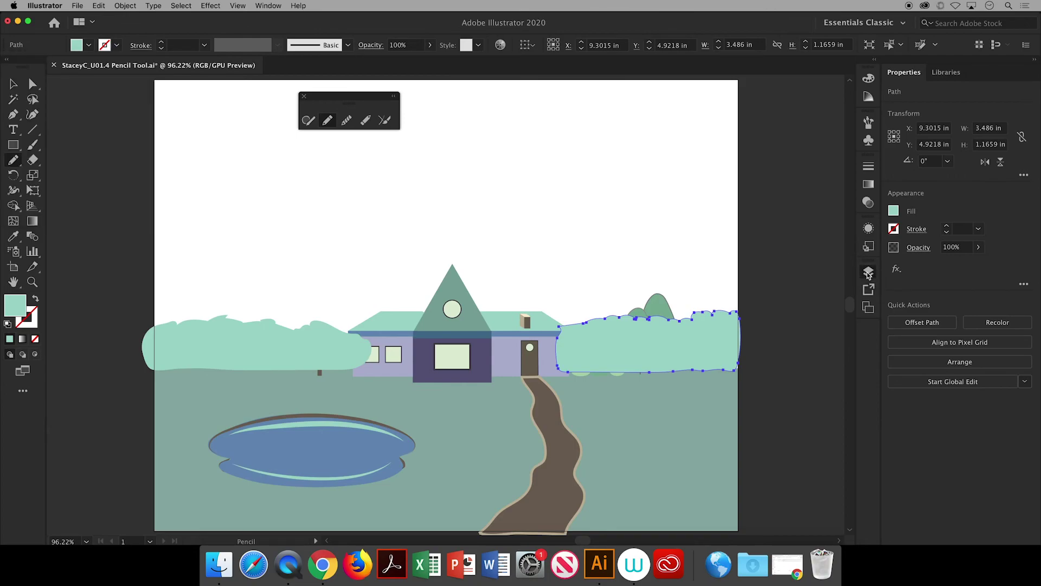
Drag the Shrubs layer beneath the Shaper Tool layer, then deselect everything.
{"action": "left_click", "coordinate": [868, 274]}
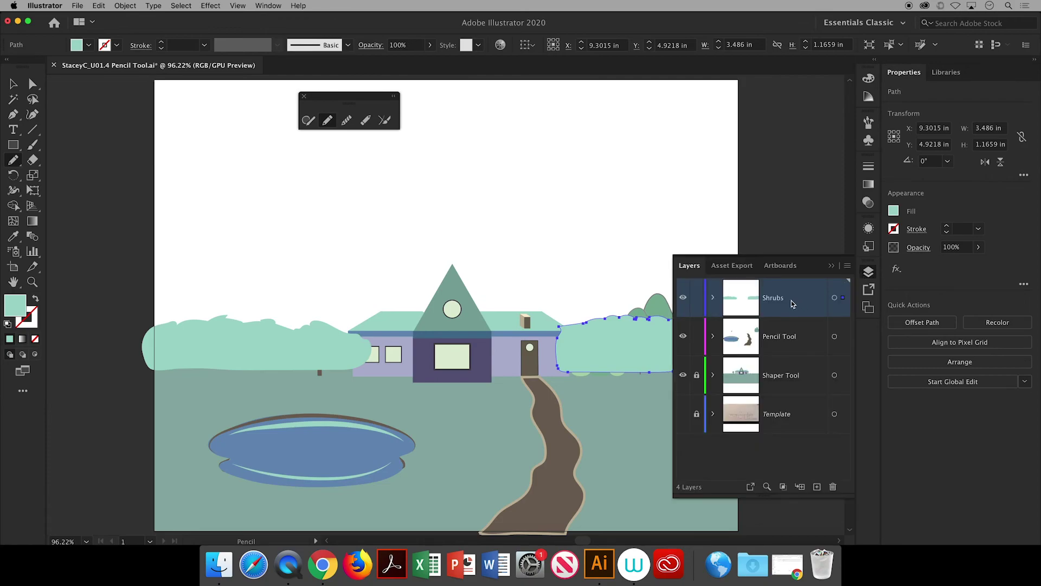
{"action": "left_click_drag", "start_coordinate": [793, 302], "coordinate": [790, 391]}
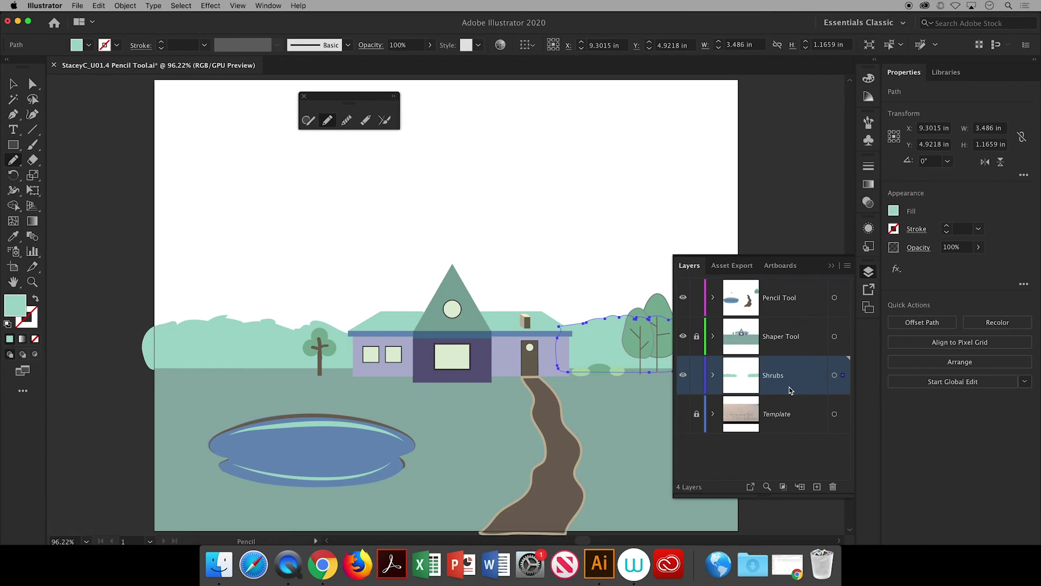
{"action": "left_click", "coordinate": [831, 268]}
{"action": "key", "text": "v"}
{"action": "left_click", "coordinate": [60, 116]}
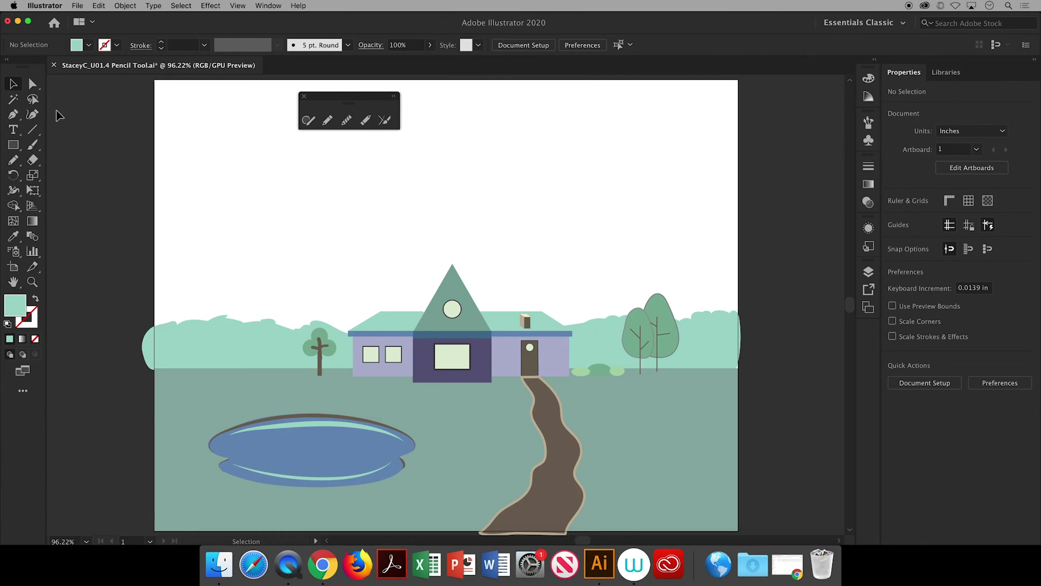
Select the tree trunk and check the stroke width profile options for it.
{"action": "left_click", "coordinate": [320, 344]}
{"action": "left_click", "coordinate": [247, 45]}
{"action": "key", "text": "Escape"}
{"action": "left_click", "coordinate": [118, 325]}
With the Pencil, sketch grass strokes along the ground, a stroke by the bushes and a roof highlight.
{"action": "key", "text": "n"}
{"action": "left_click_drag", "start_coordinate": [190, 373], "coordinate": [328, 374]}
{"action": "left_click_drag", "start_coordinate": [578, 372], "coordinate": [588, 369]}
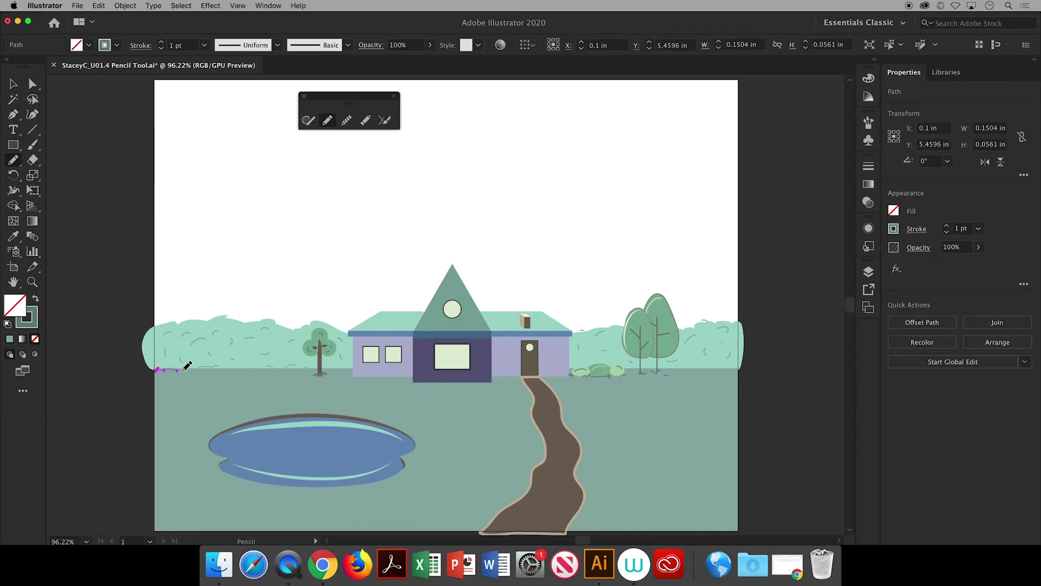
{"action": "left_click", "coordinate": [104, 45]}
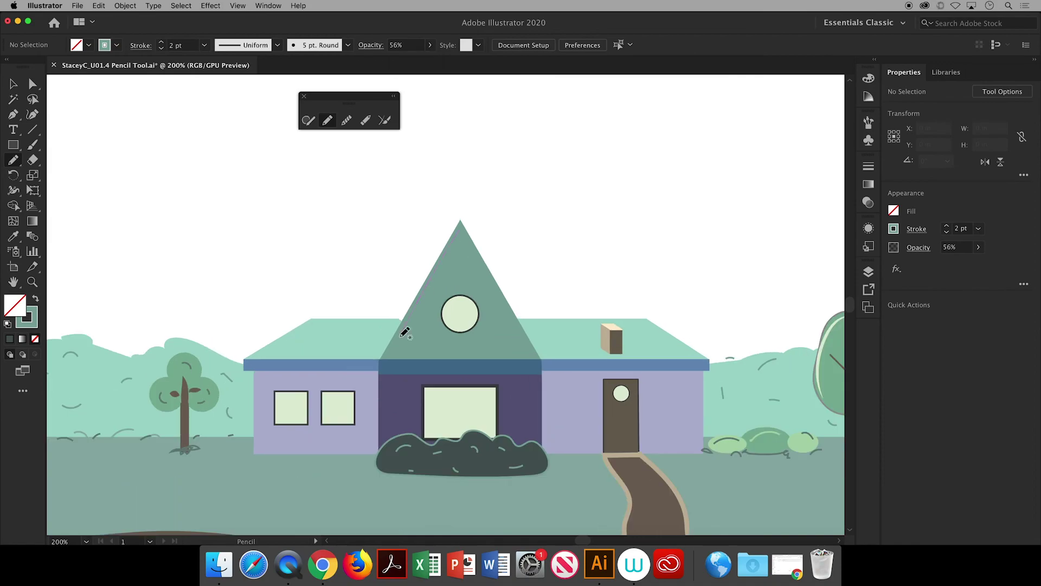
{"action": "left_click_drag", "start_coordinate": [397, 343], "coordinate": [460, 229]}
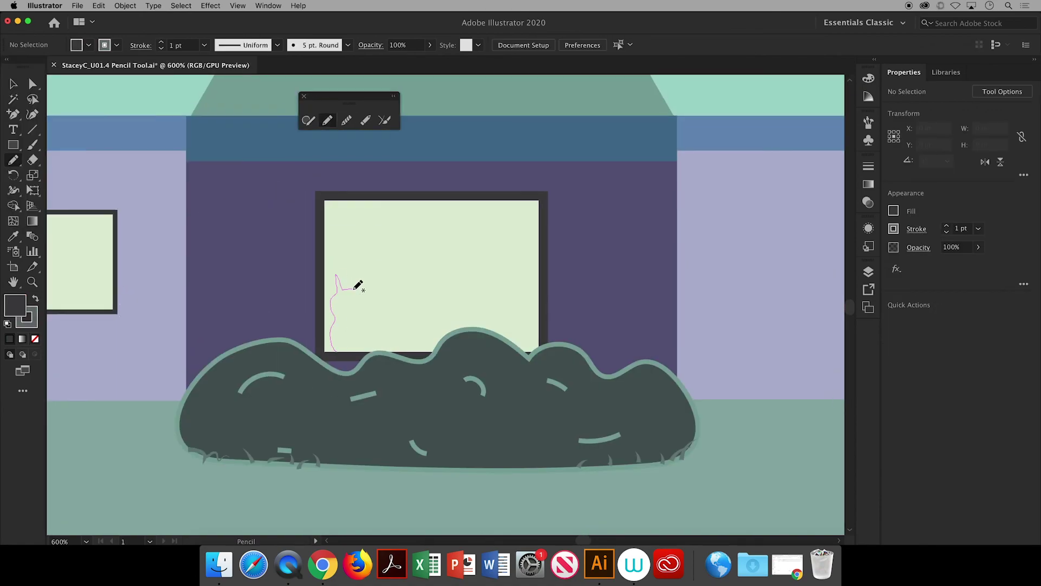
Select the cat in the window, then draw a line along the bottom of the door.
{"action": "left_click", "coordinate": [14, 85]}
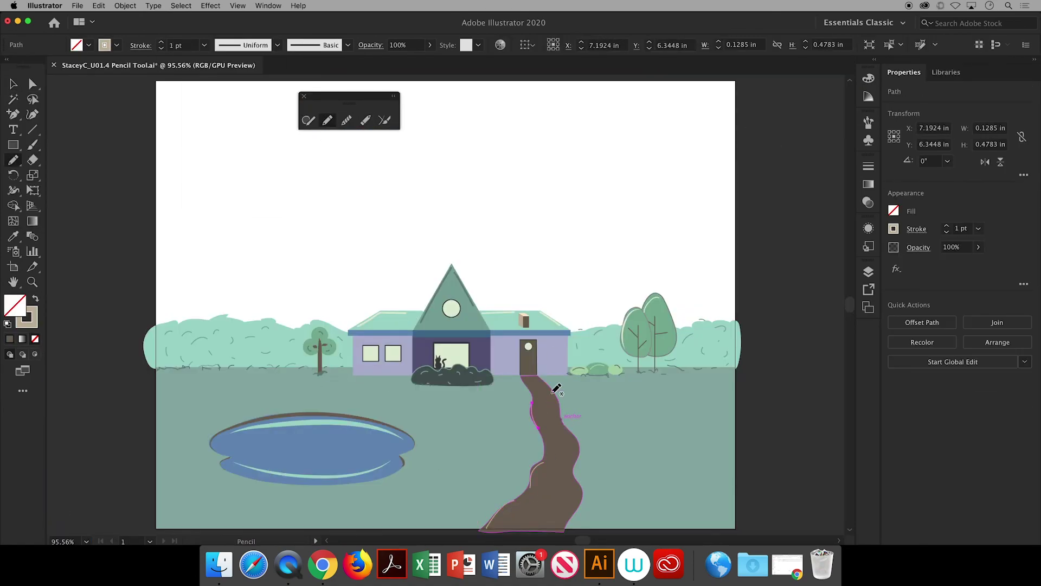
{"action": "key", "text": "v"}
{"action": "left_click", "coordinate": [121, 121]}
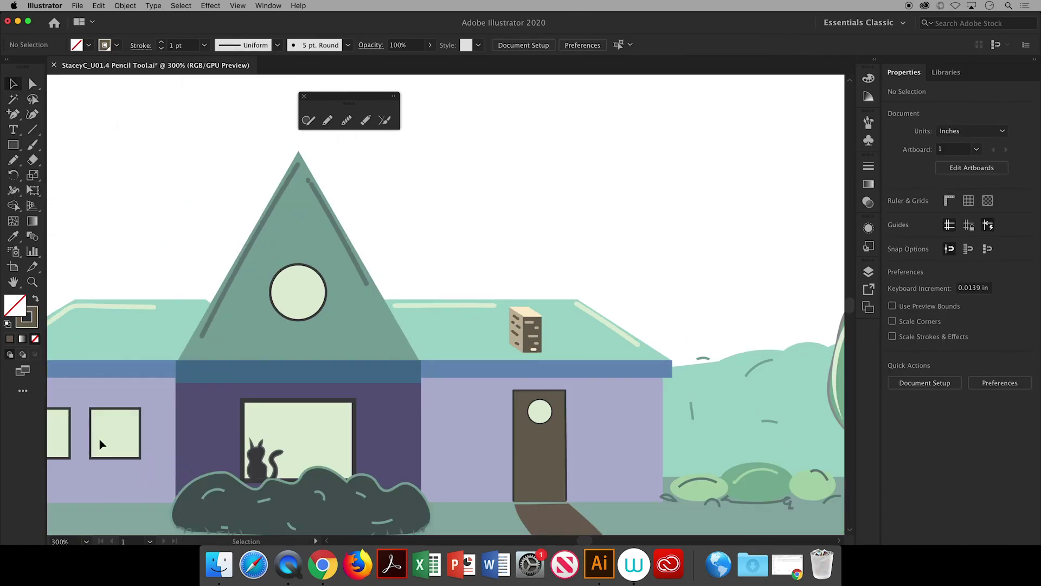
{"action": "left_click_drag", "start_coordinate": [512, 503], "coordinate": [574, 503]}
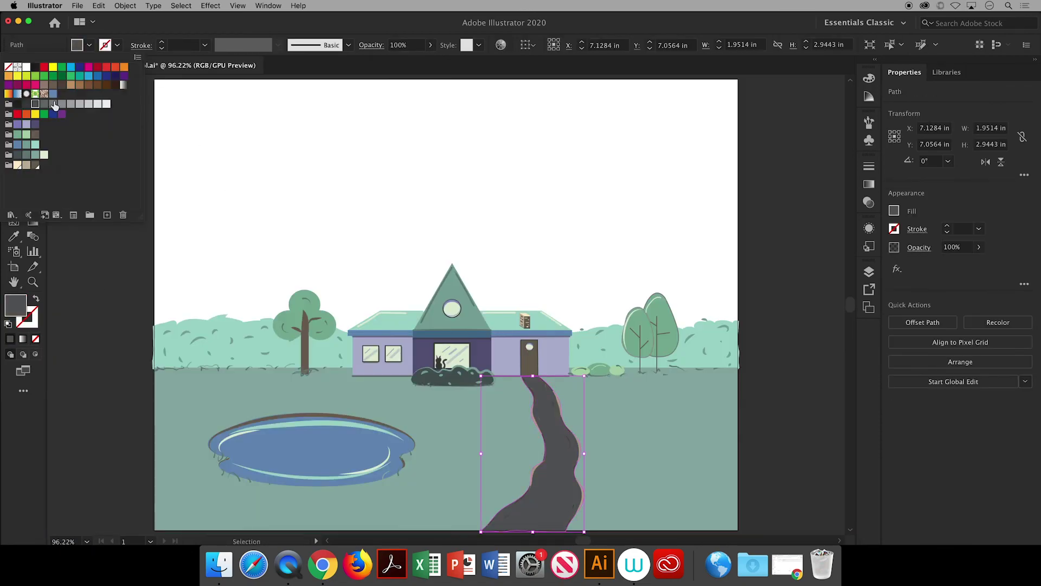
Make the winding path grey with a swatch and choose File > Save As.
{"action": "left_click", "coordinate": [30, 134]}
{"action": "left_click", "coordinate": [85, 286]}
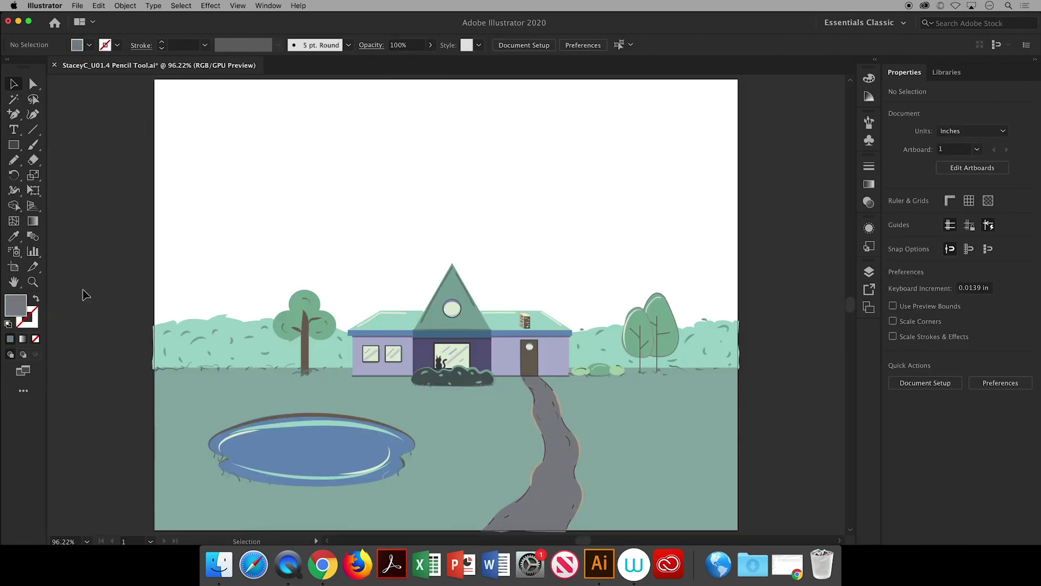
{"action": "left_click", "coordinate": [78, 6]}
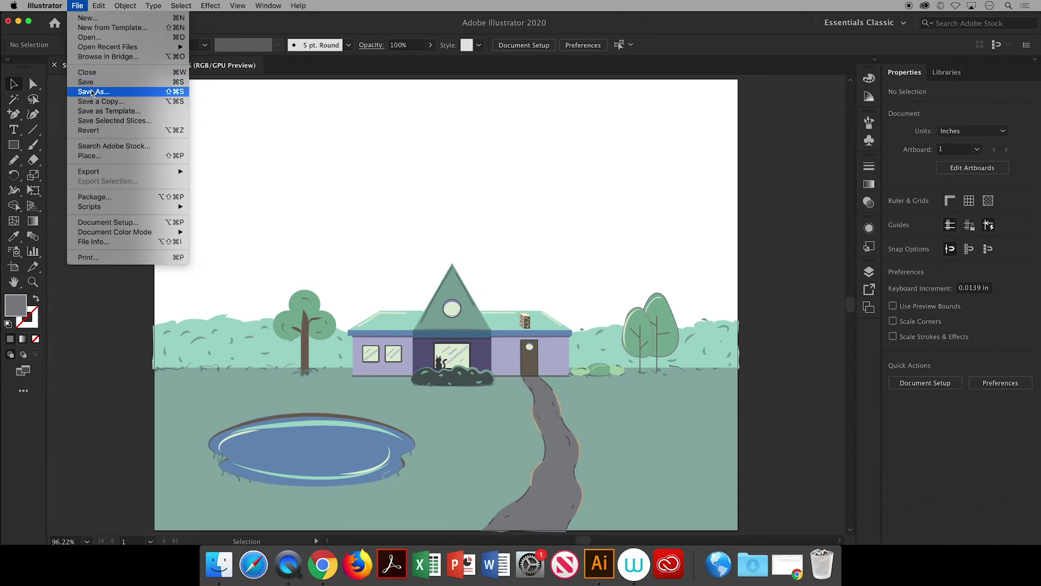
{"action": "left_click", "coordinate": [93, 92]}
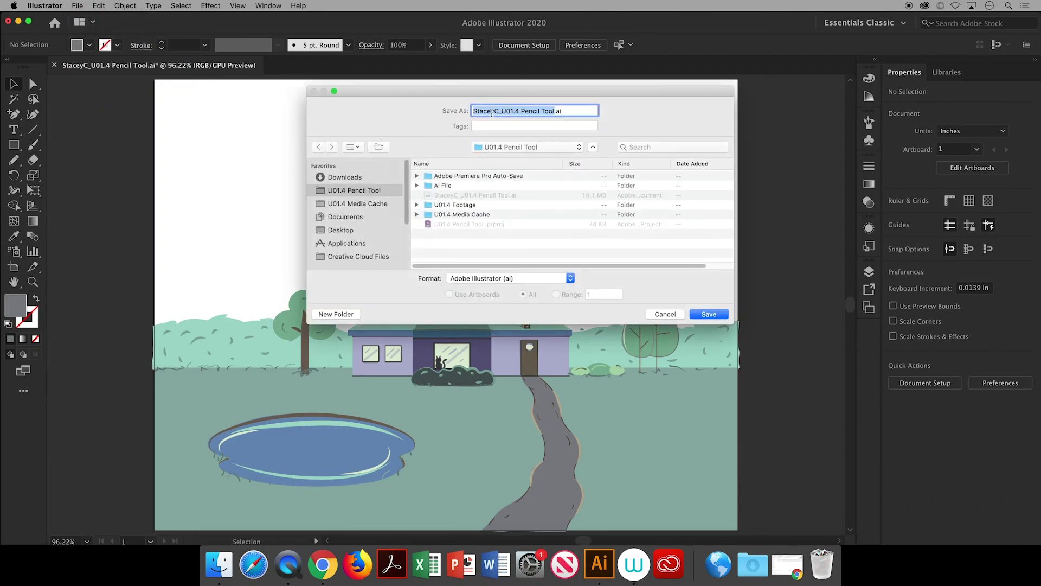
Save as 'U01.4 Pencil Tool' .ai in Creative Cloud Files > DD1, replacing the existing file.
{"action": "left_click", "coordinate": [492, 113]}
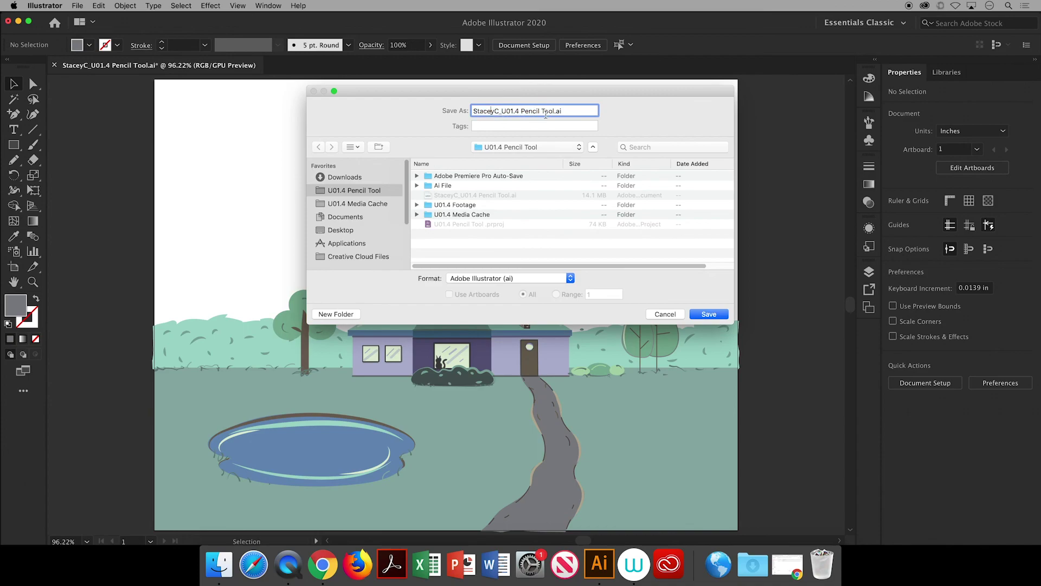
{"action": "left_click", "coordinate": [365, 262]}
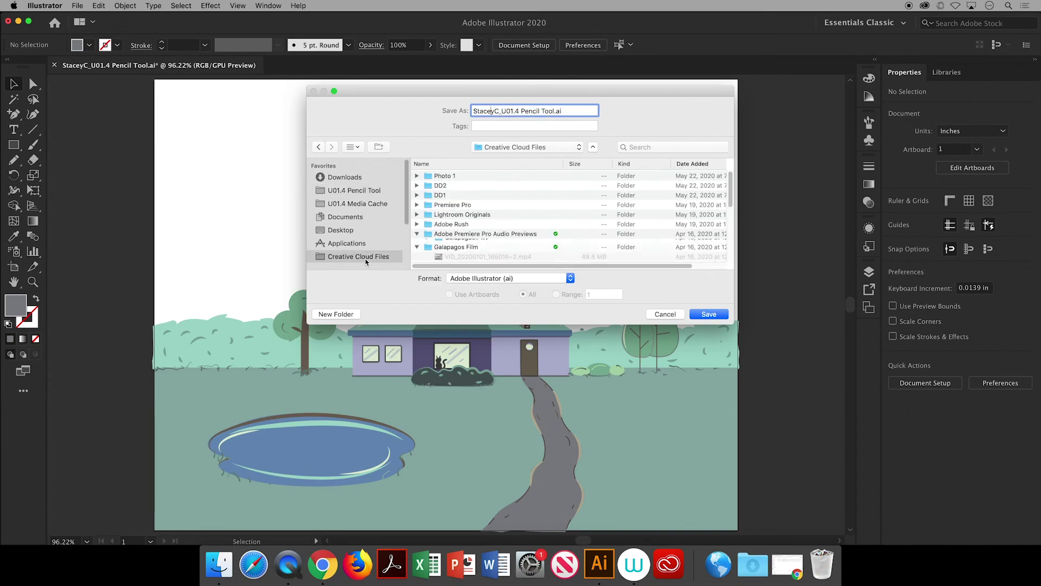
{"action": "left_click", "coordinate": [434, 196]}
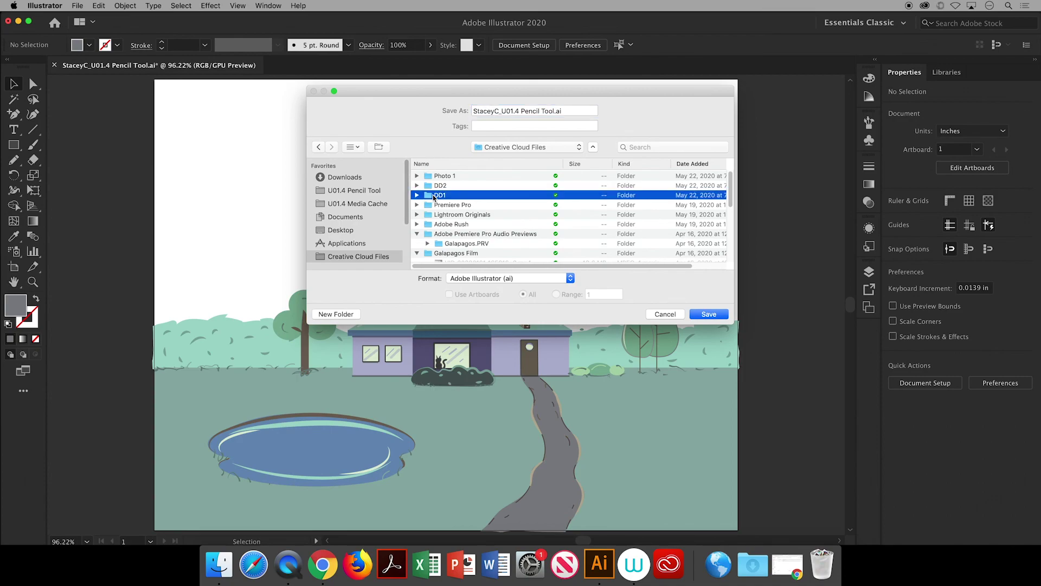
{"action": "left_click", "coordinate": [703, 316]}
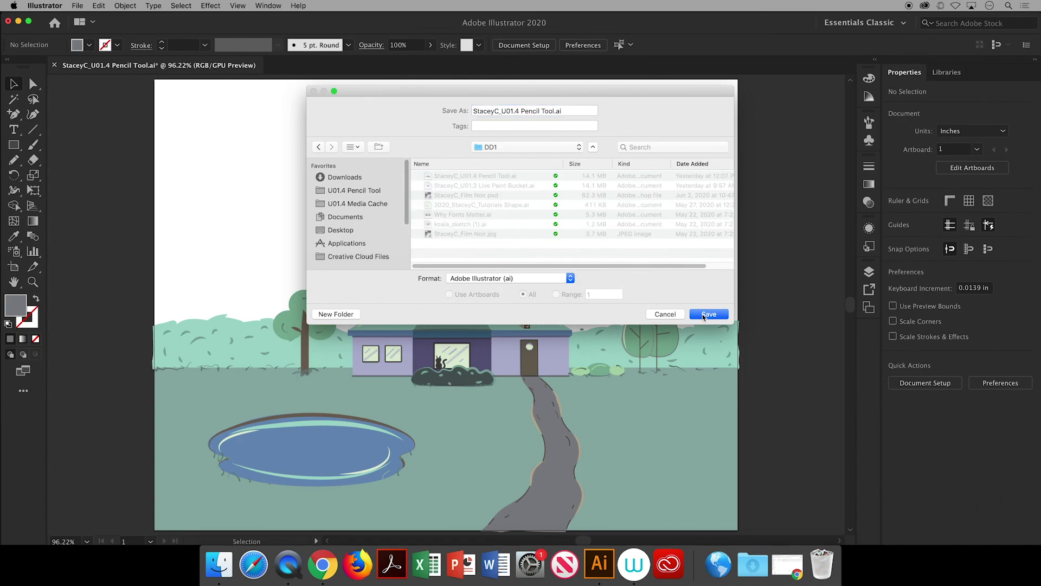
{"action": "left_click", "coordinate": [704, 317]}
{"action": "left_click", "coordinate": [604, 162]}
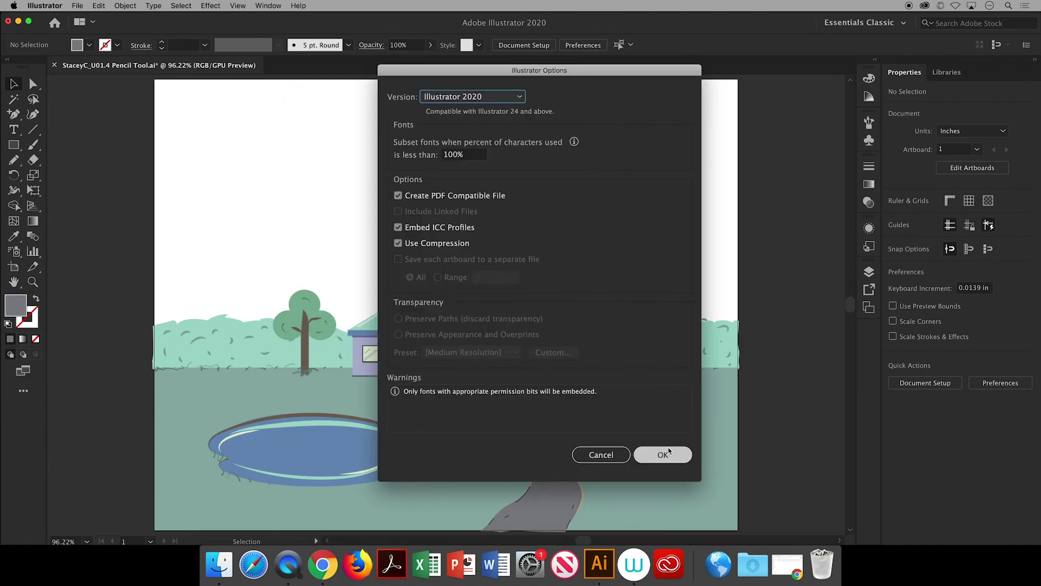
{"action": "left_click", "coordinate": [666, 455]}
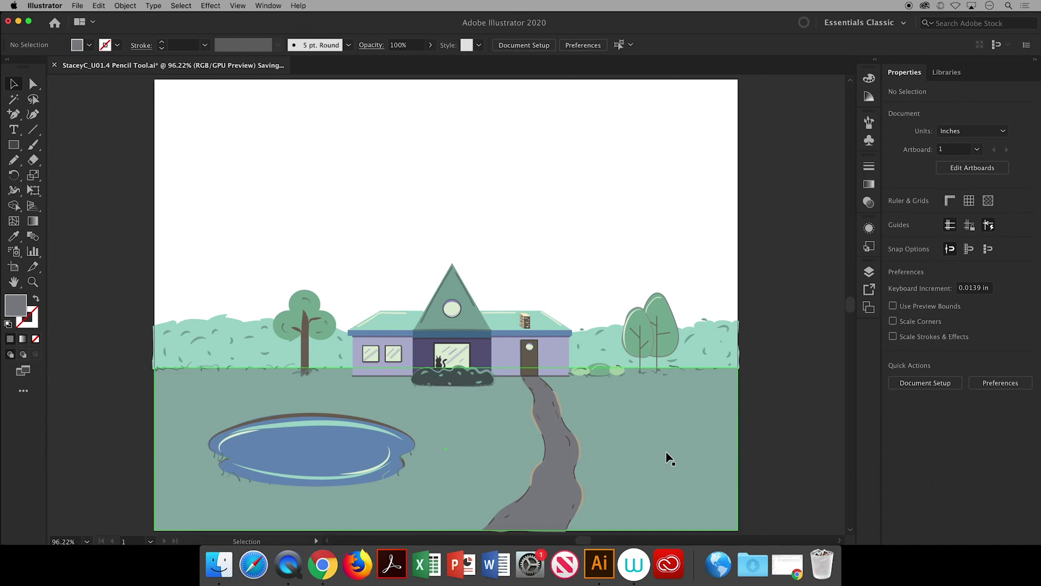